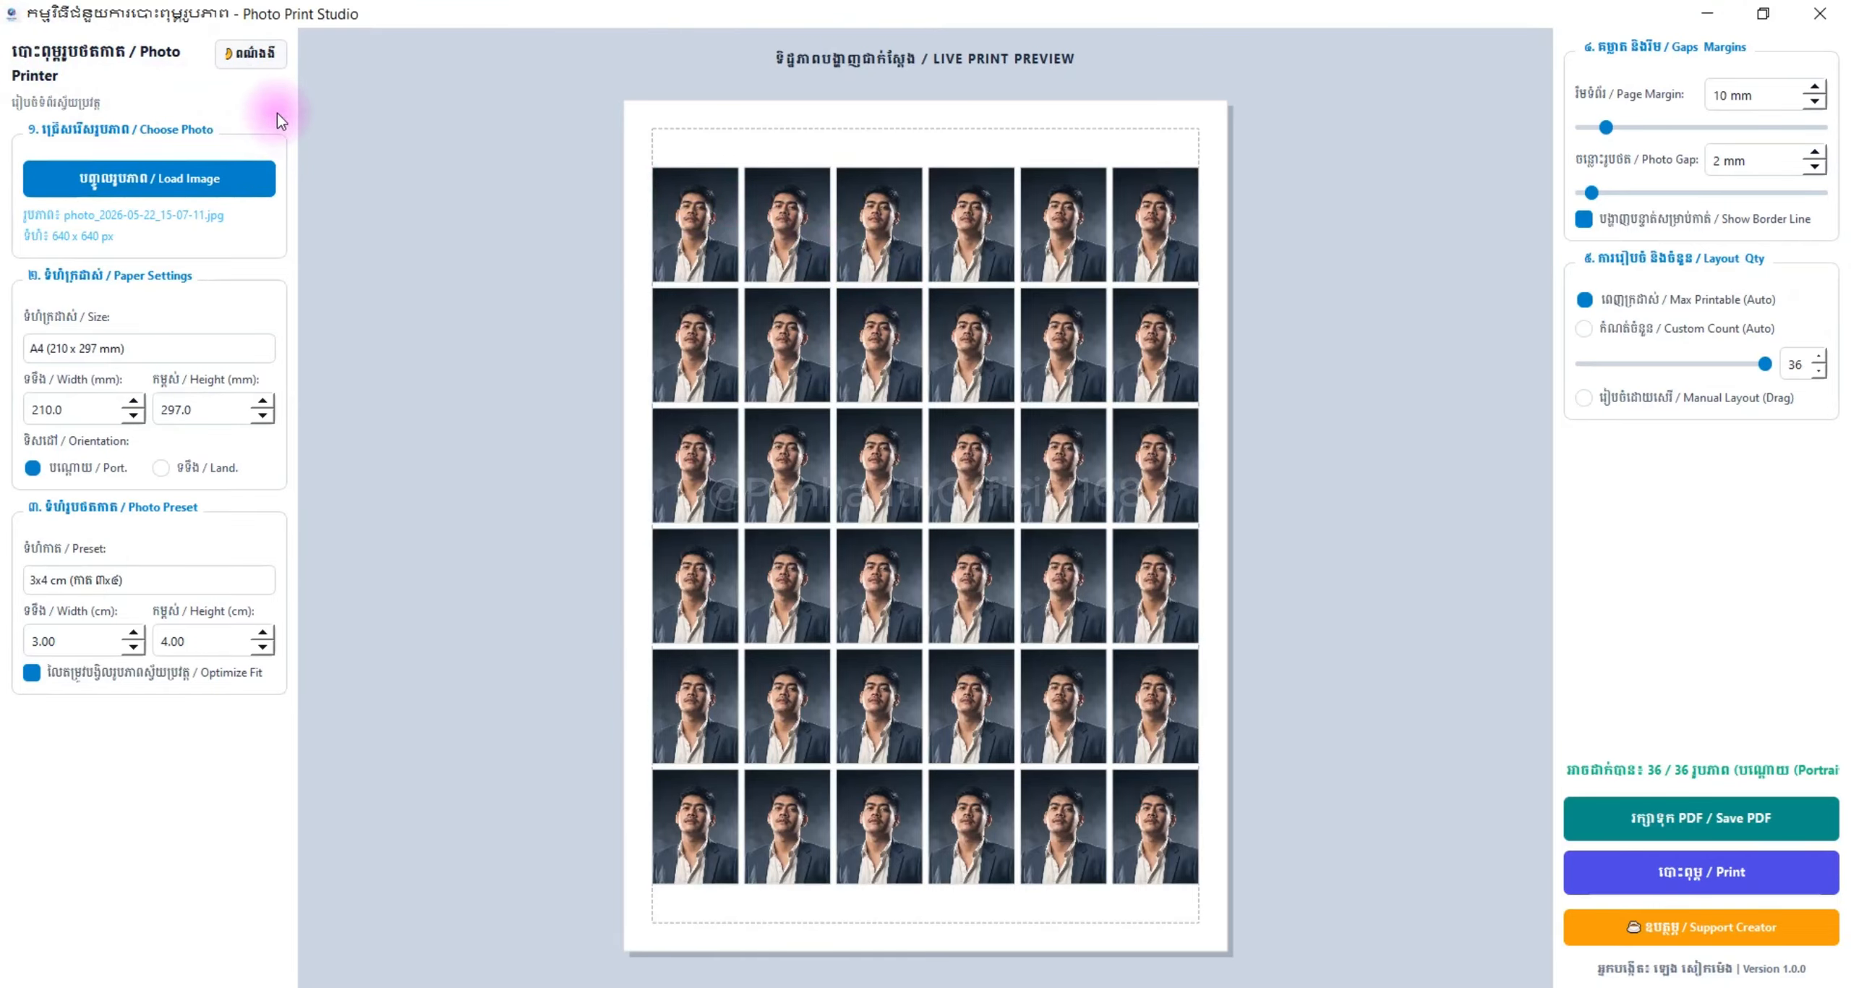
Switch the interface to the dark theme
click(250, 58)
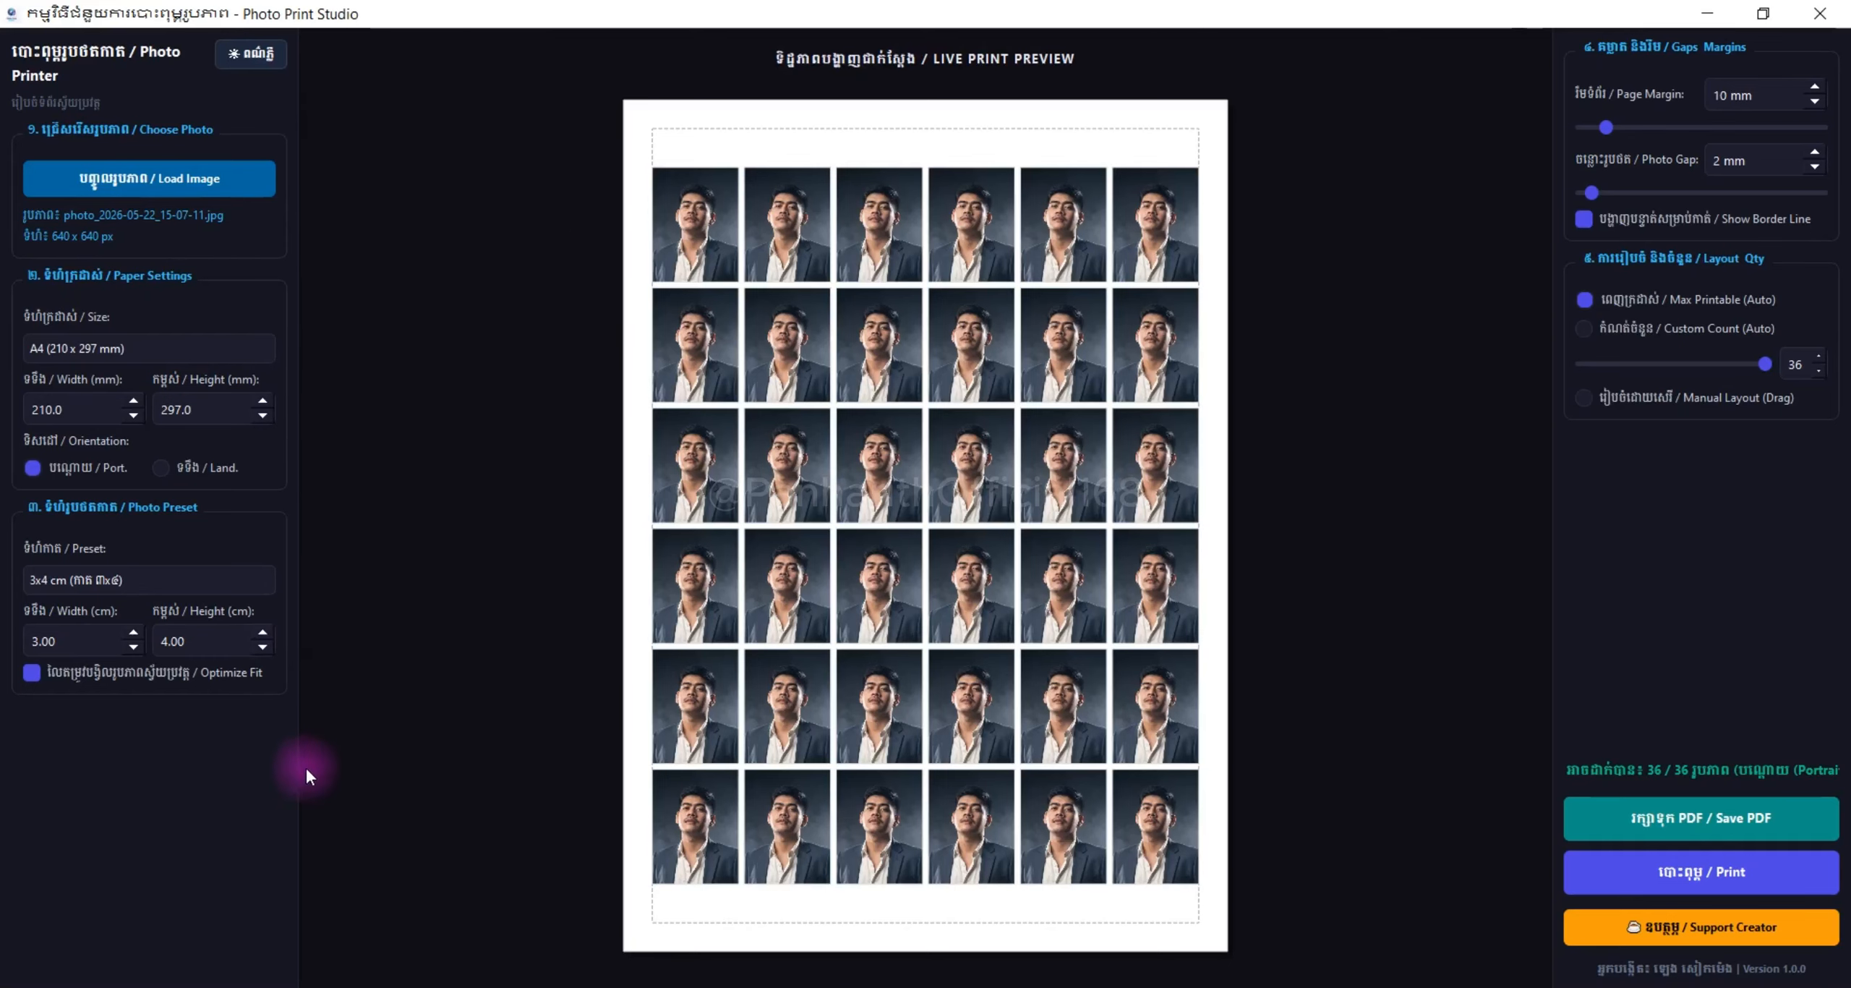
Try the Custom paper size and return the paper to A4 (210 x 297 mm)
click(42, 348)
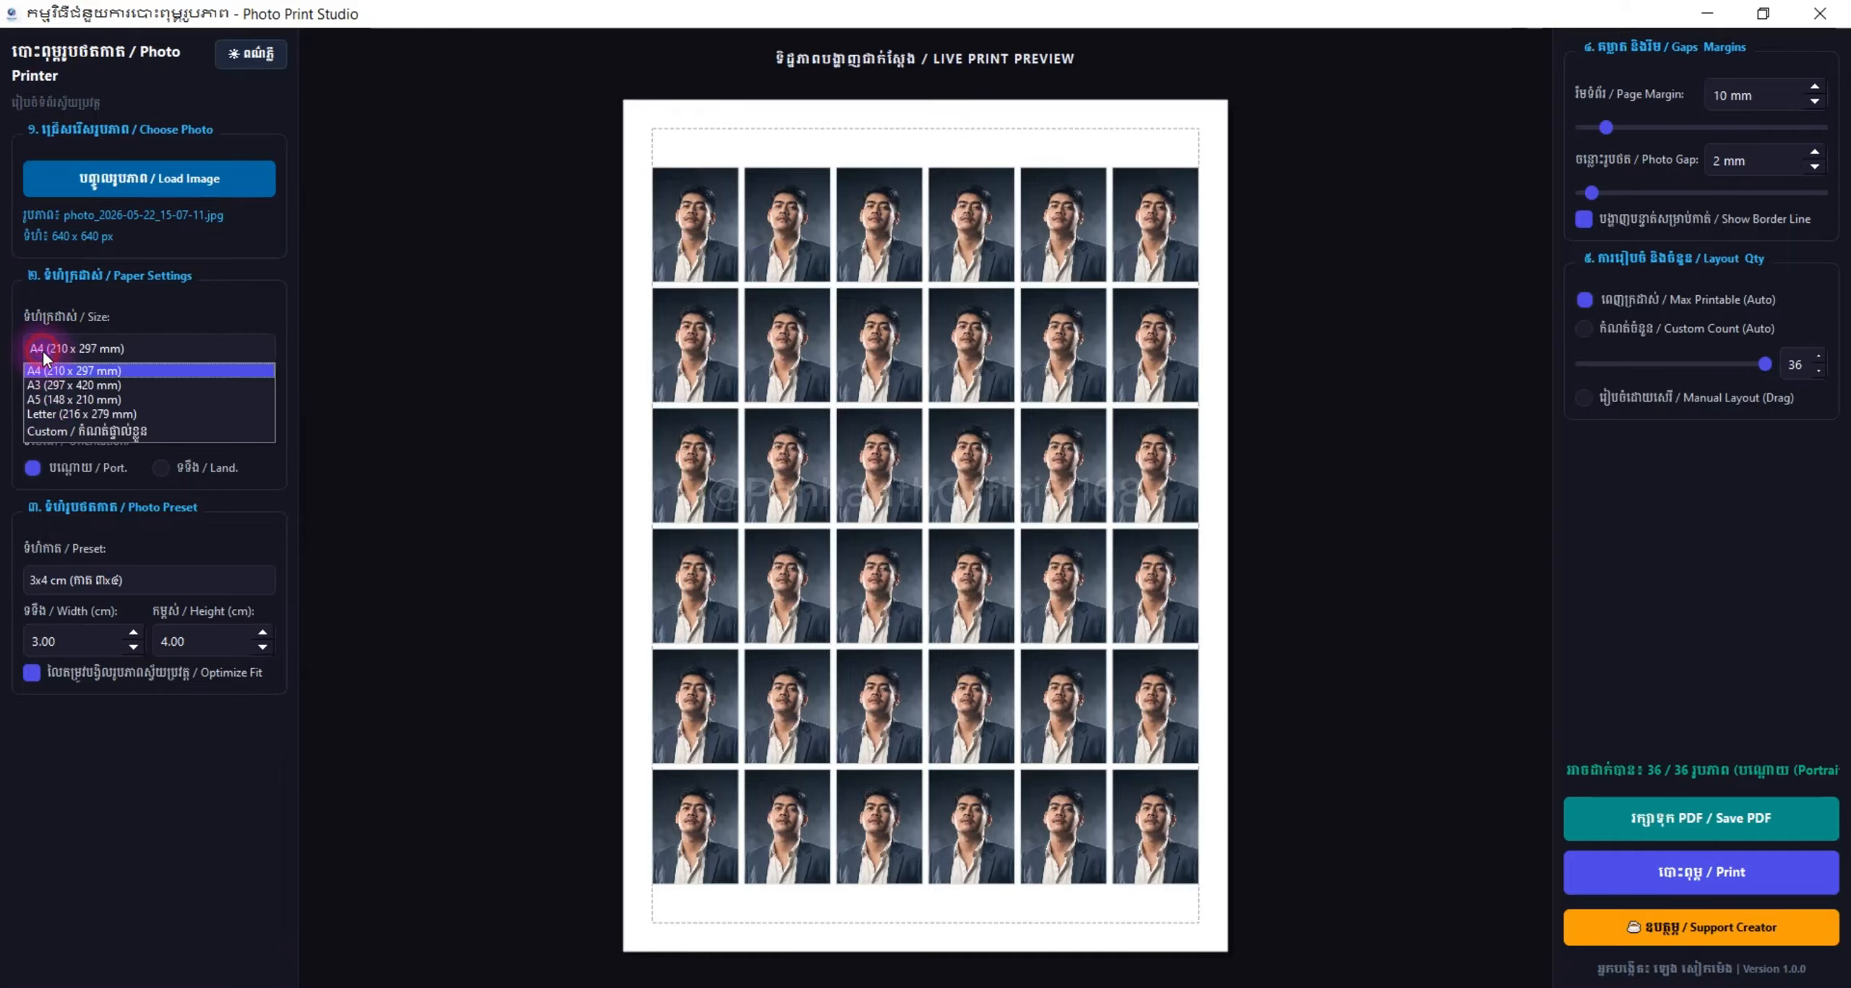
click(106, 431)
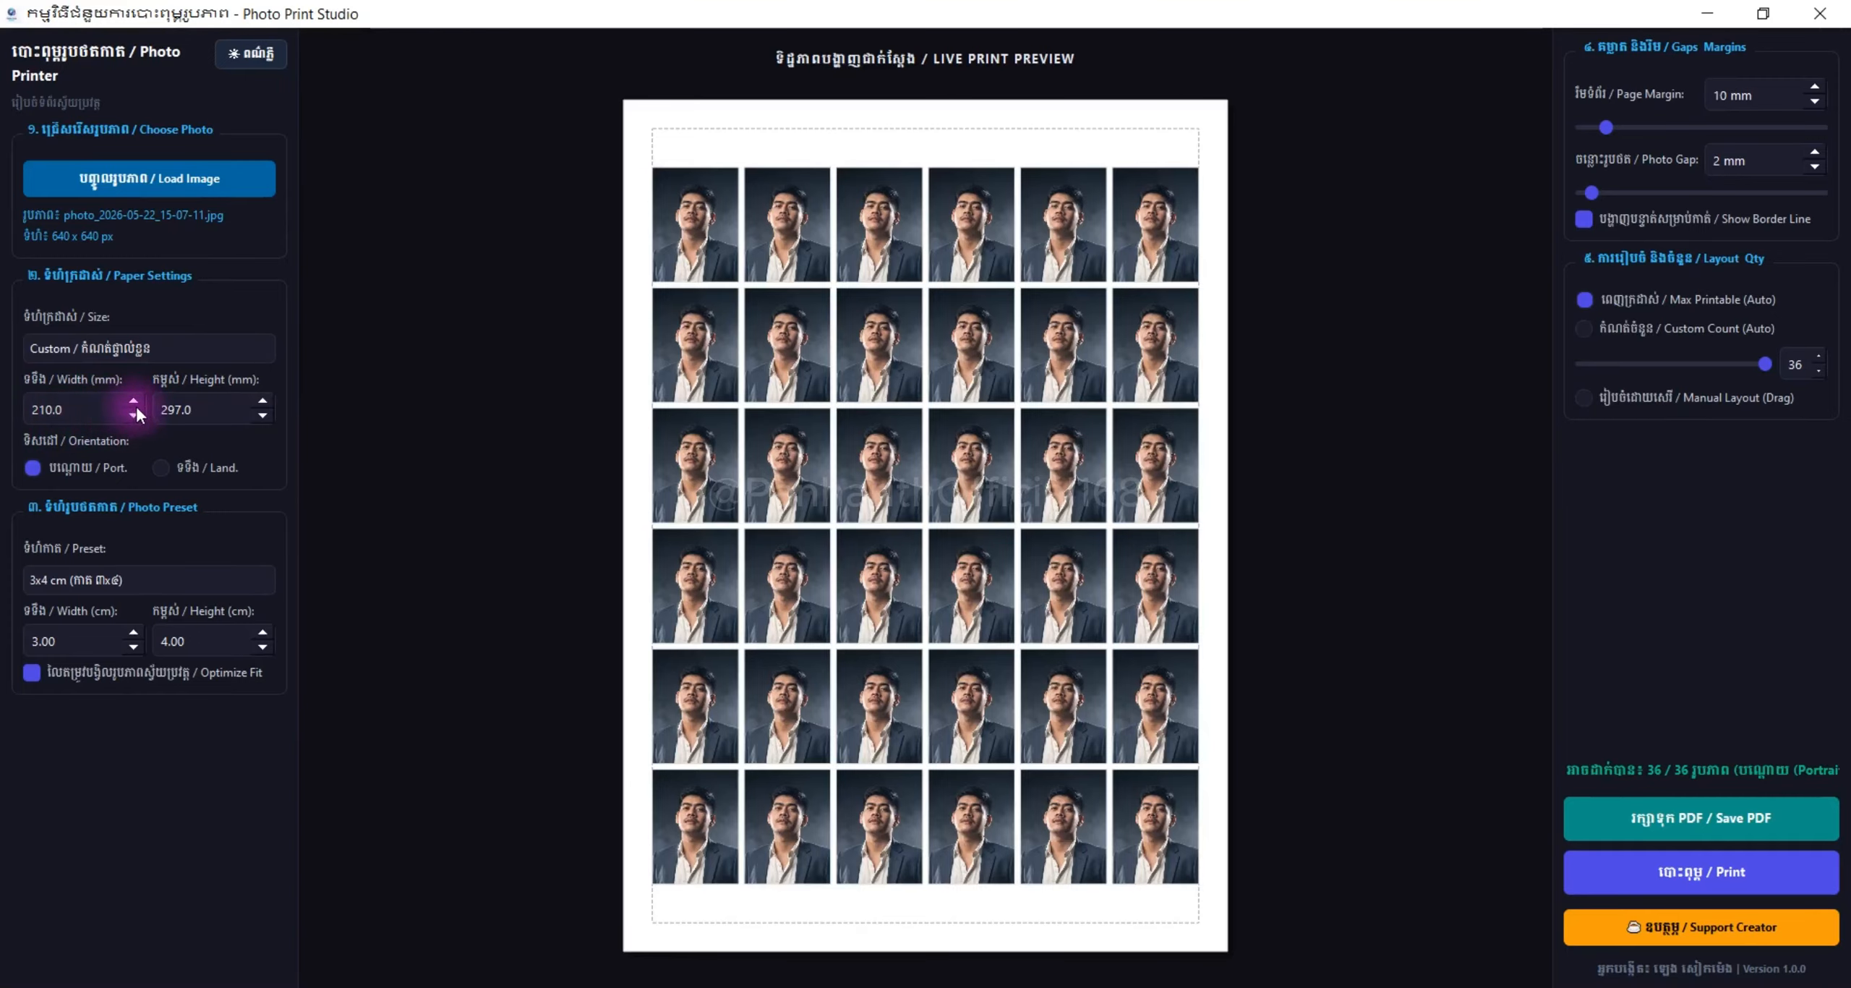
double_click(74, 409)
click(108, 349)
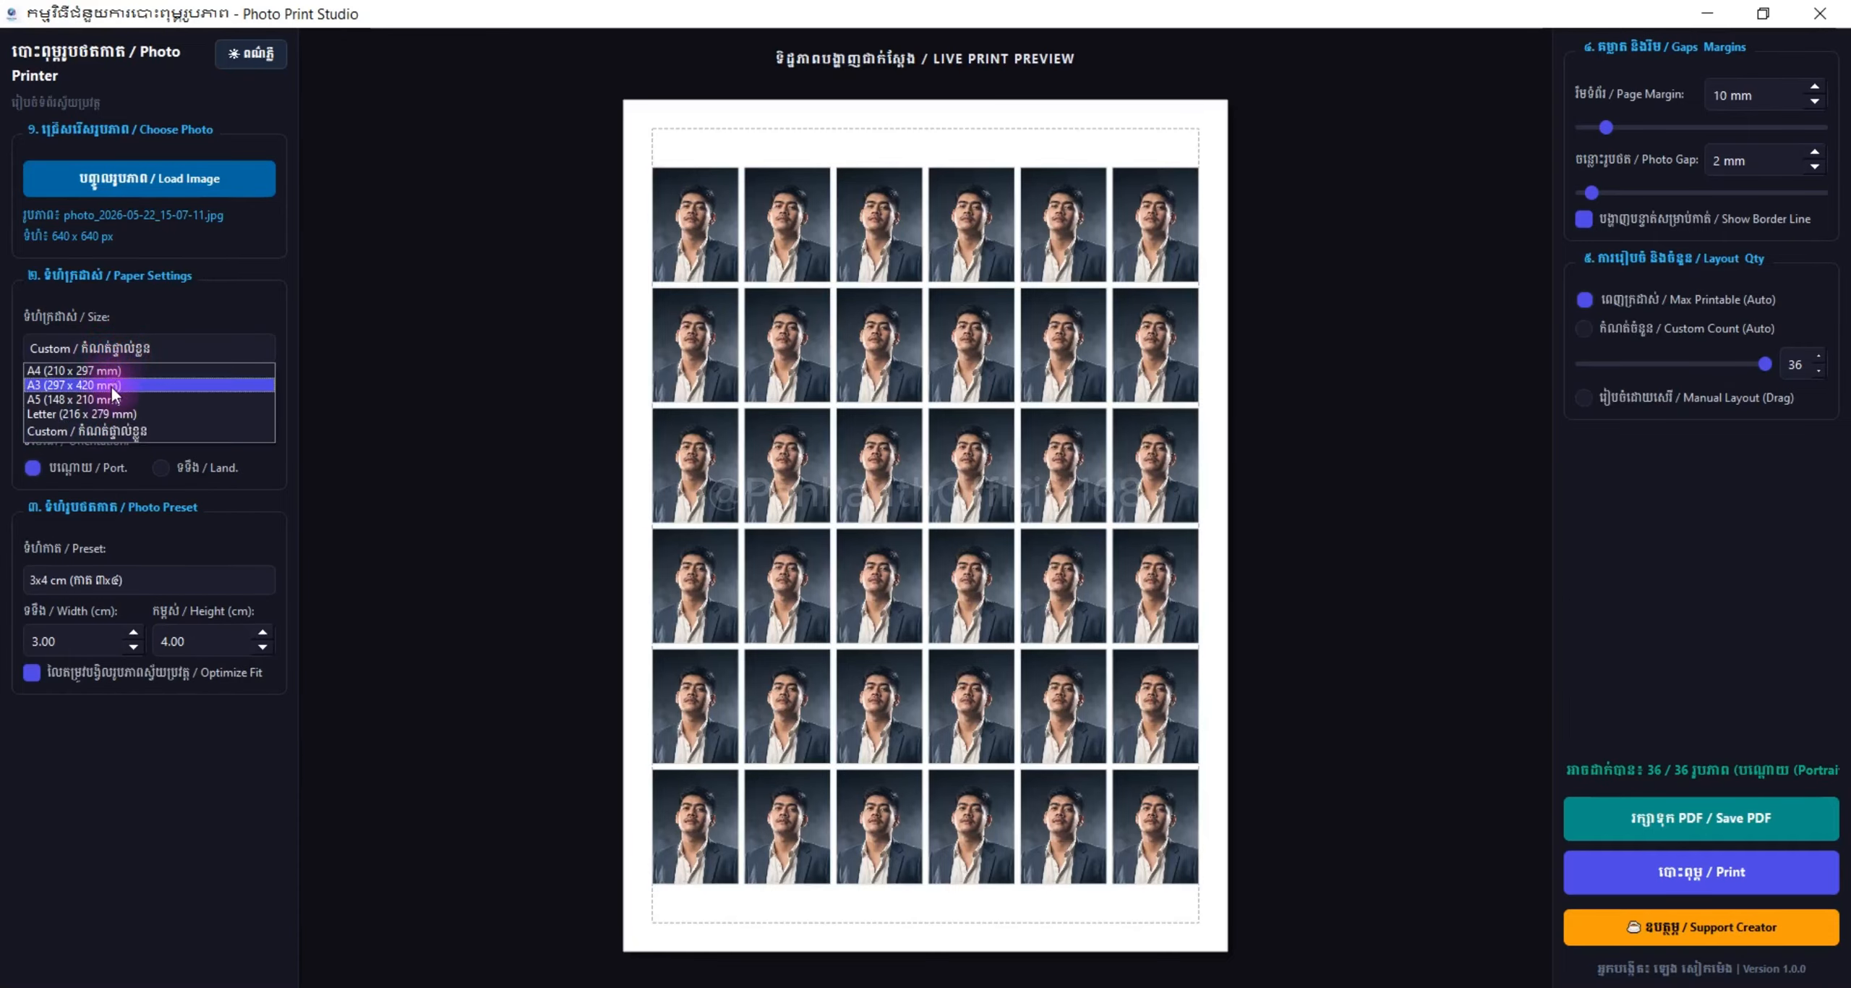
click(103, 372)
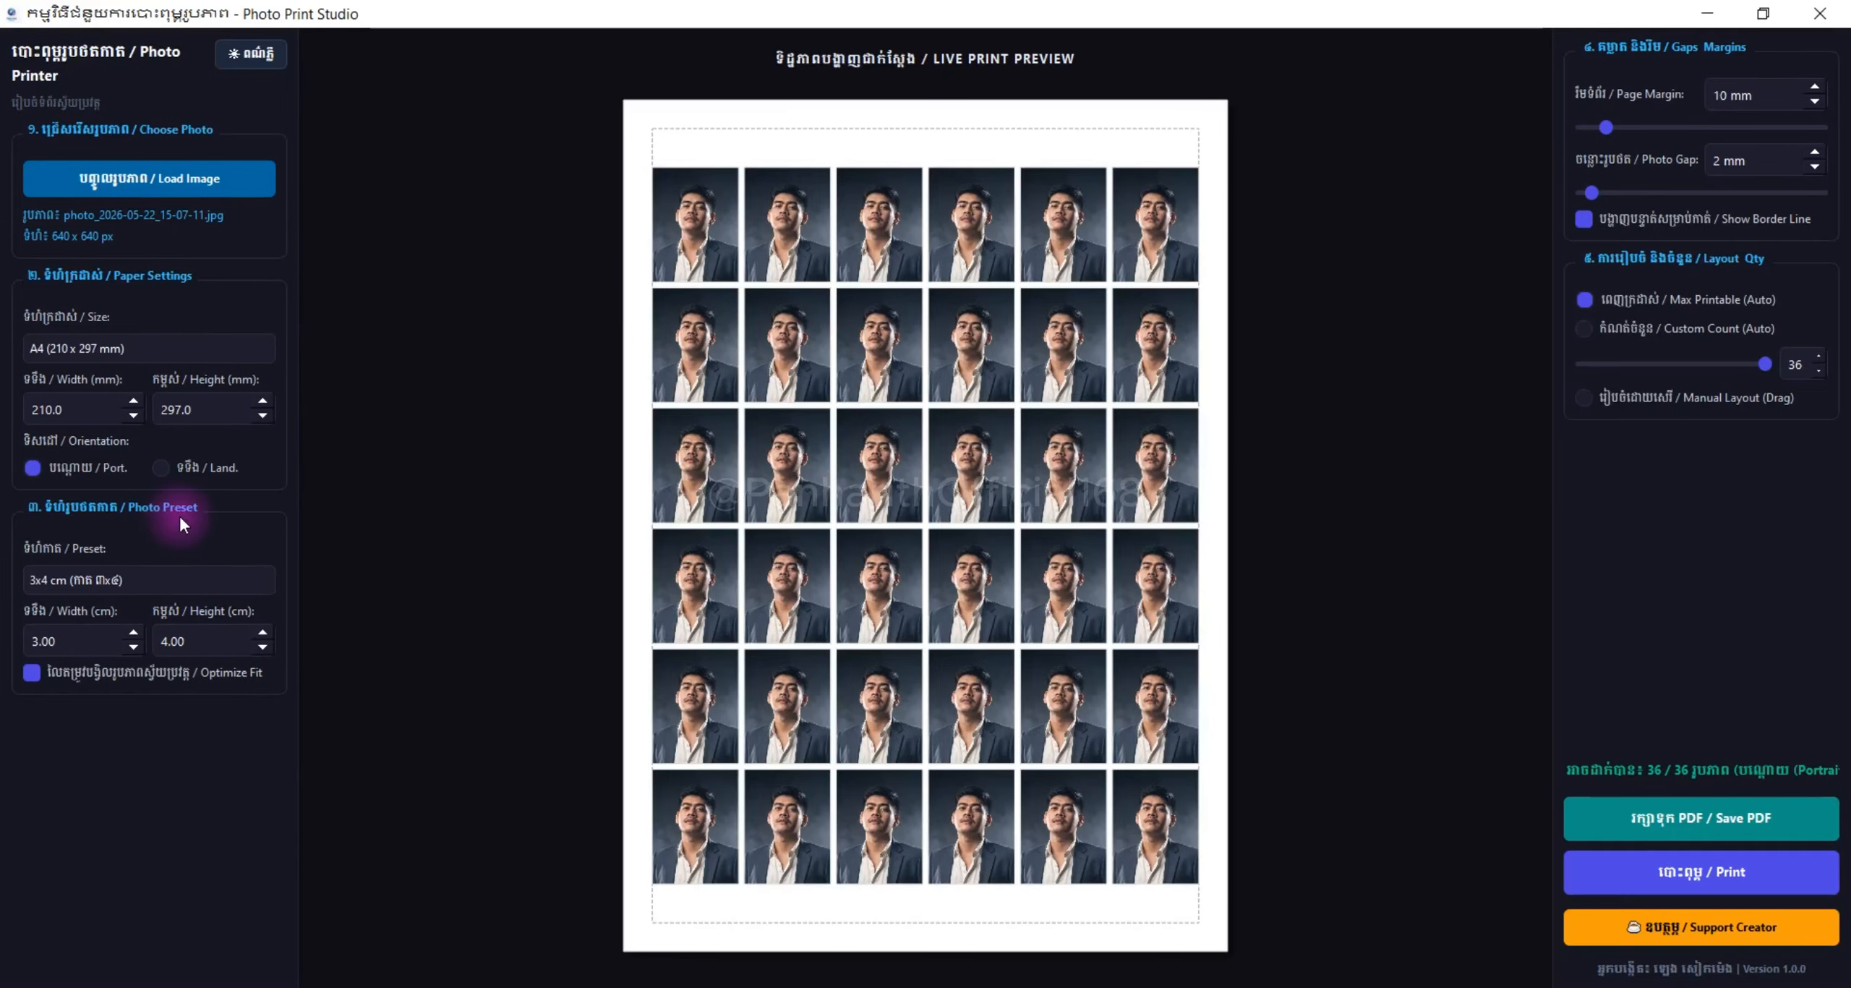
Compare the landscape and portrait page orientations and leave the page in landscape
click(162, 468)
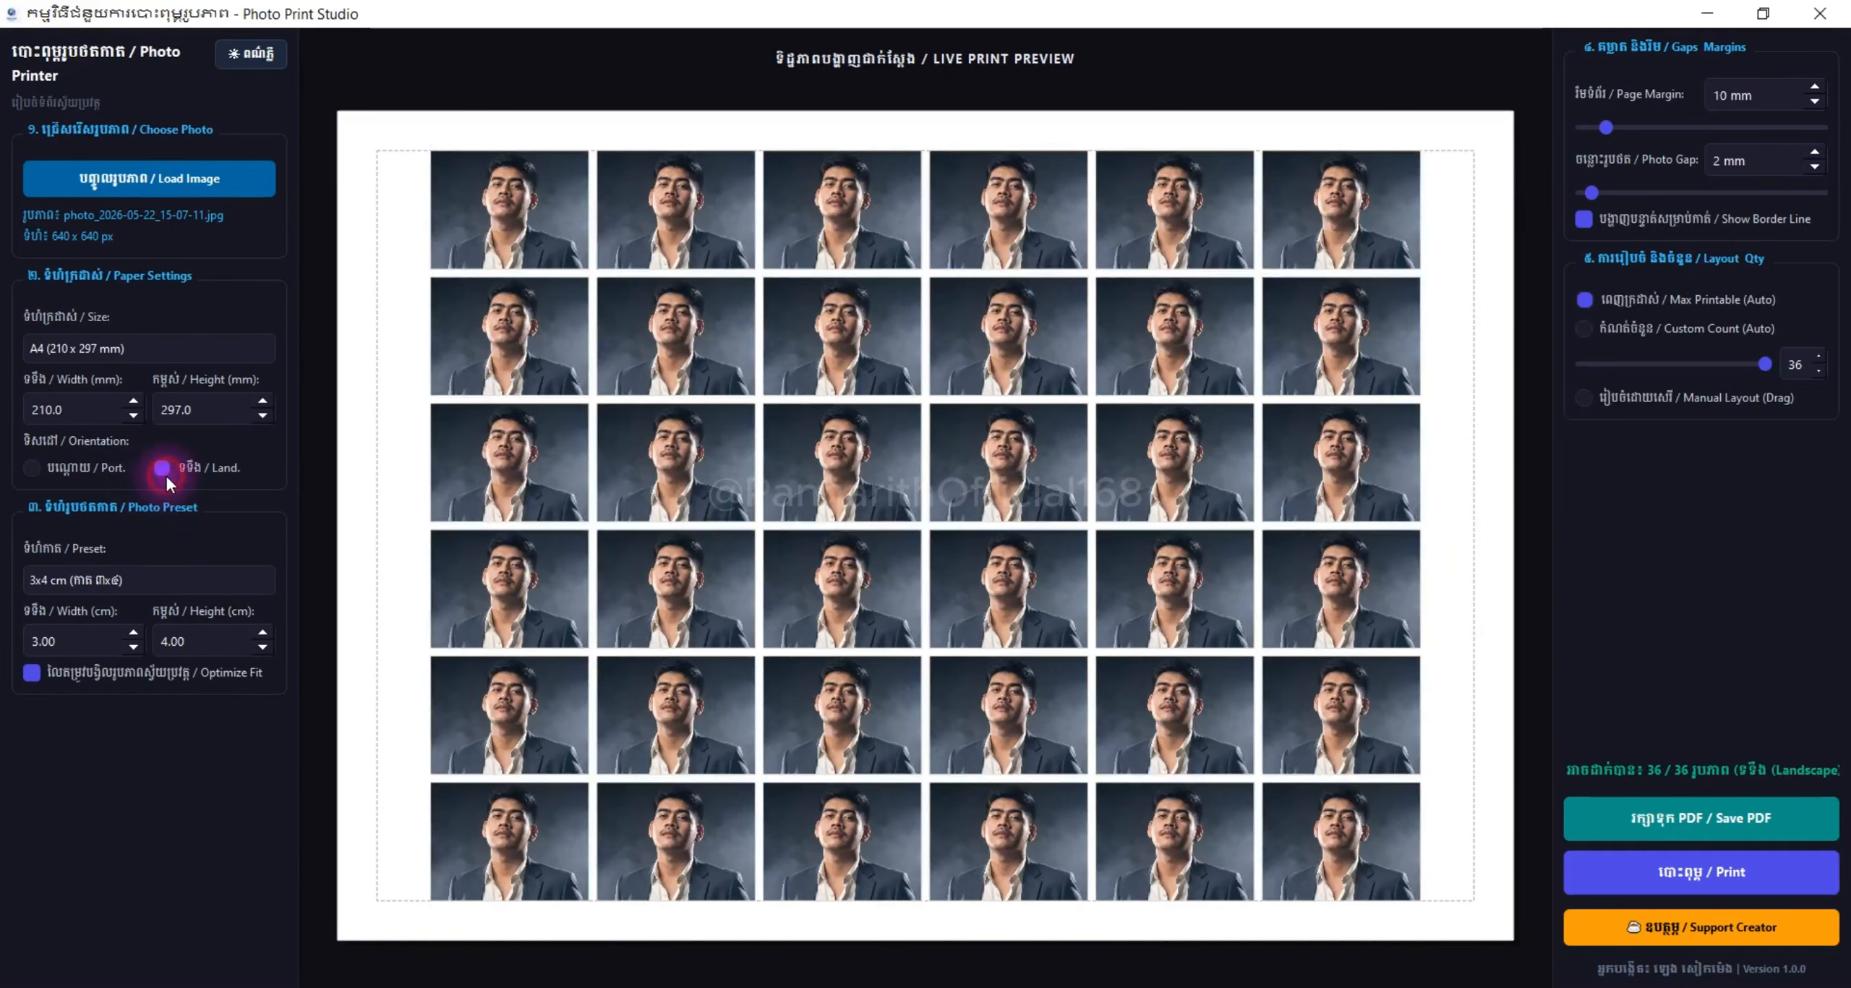
click(32, 468)
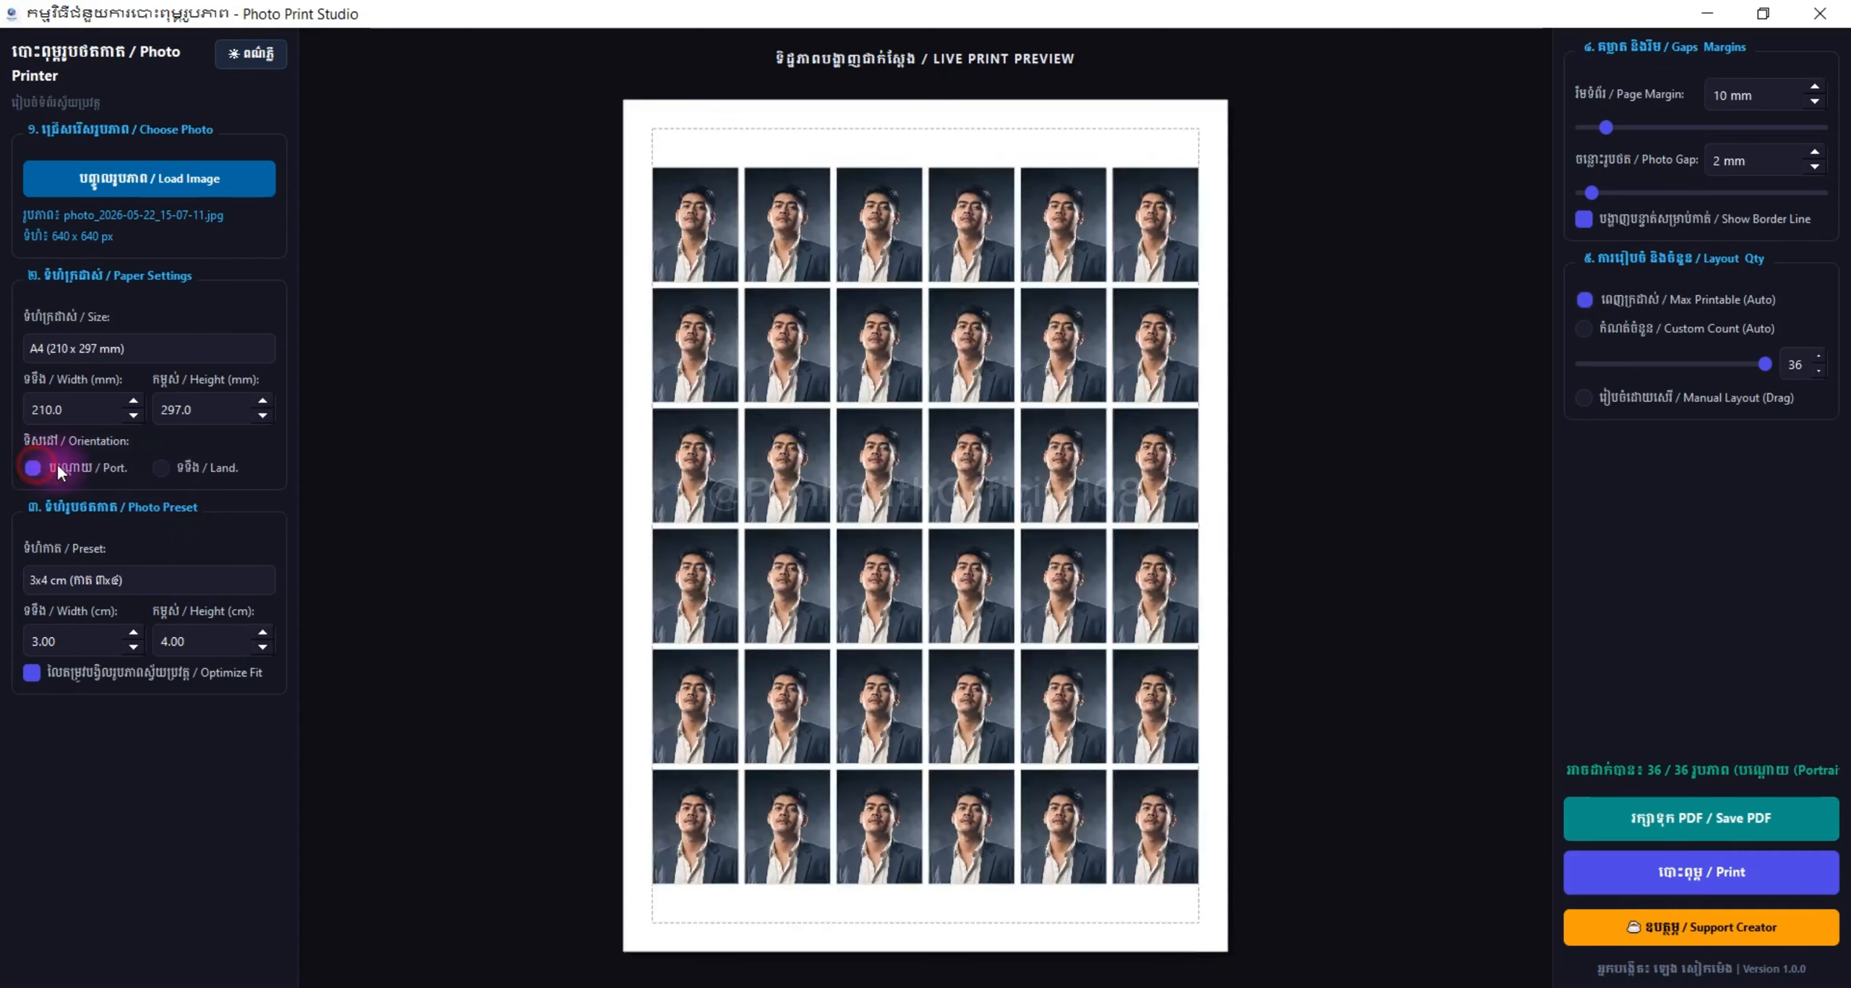
click(161, 466)
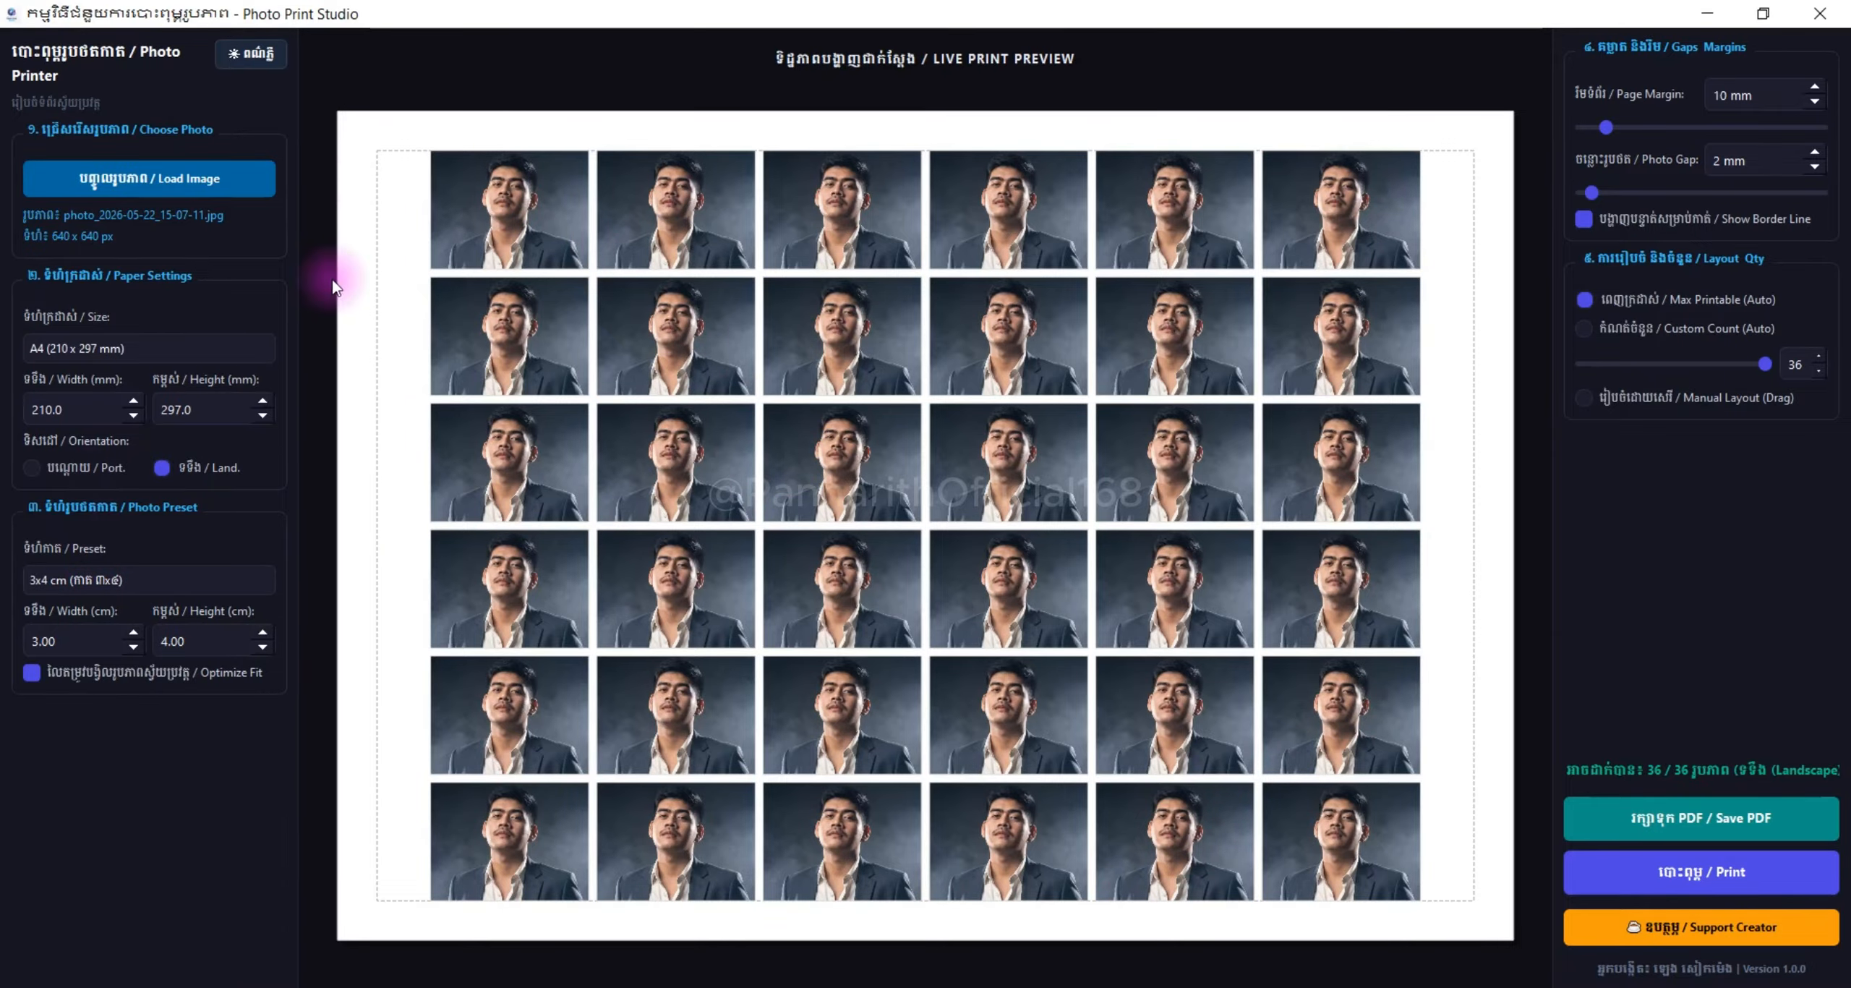
Set the photo size preset to 5x5 cm (Passport)
click(75, 582)
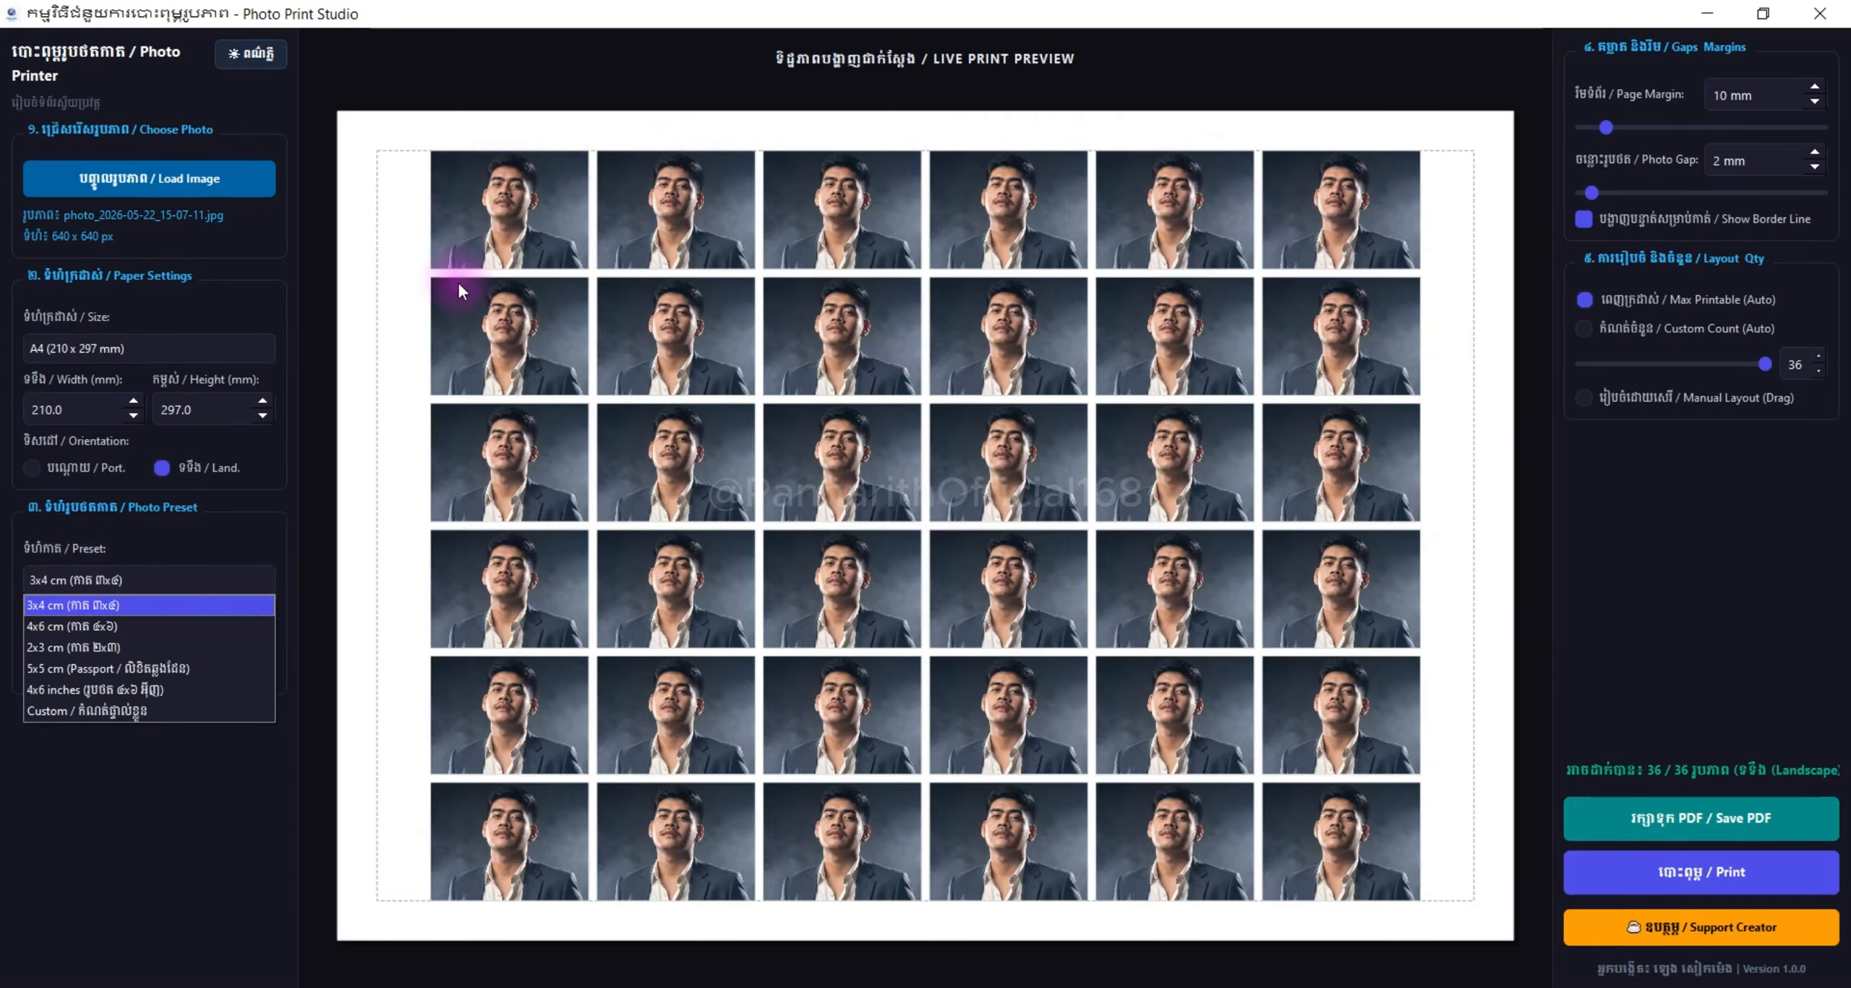
click(95, 610)
click(77, 579)
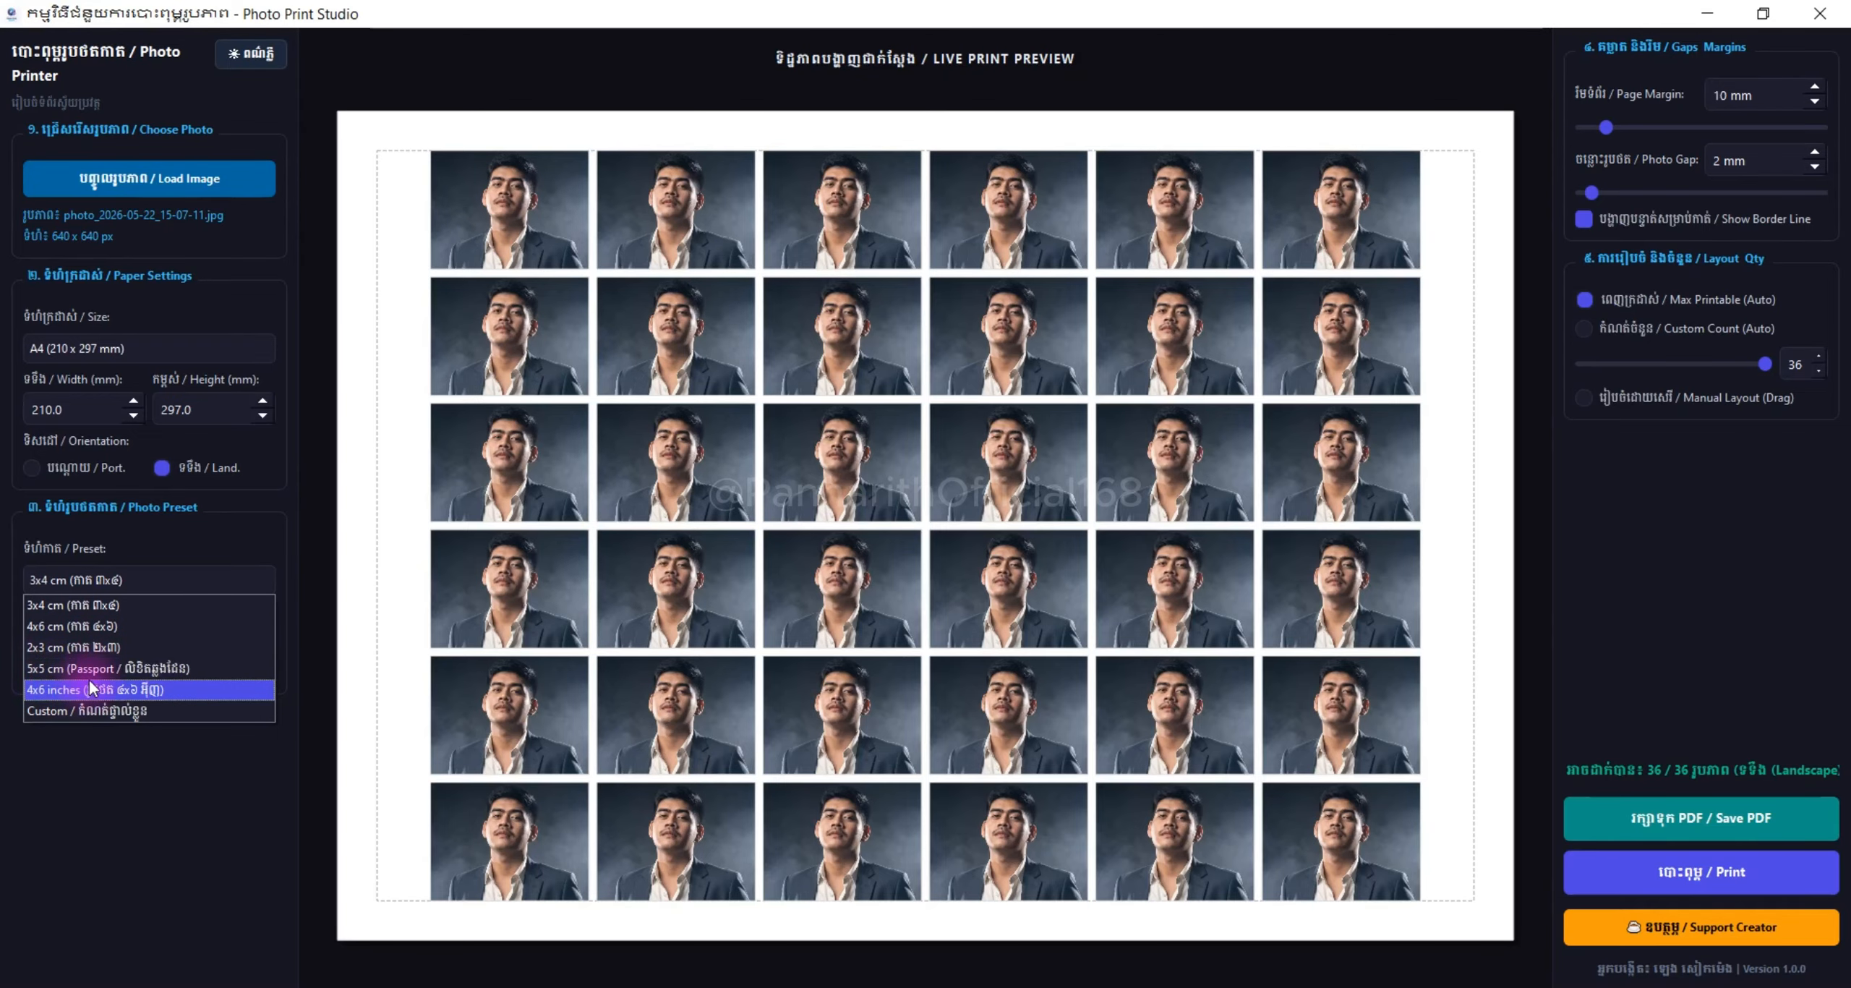
click(121, 668)
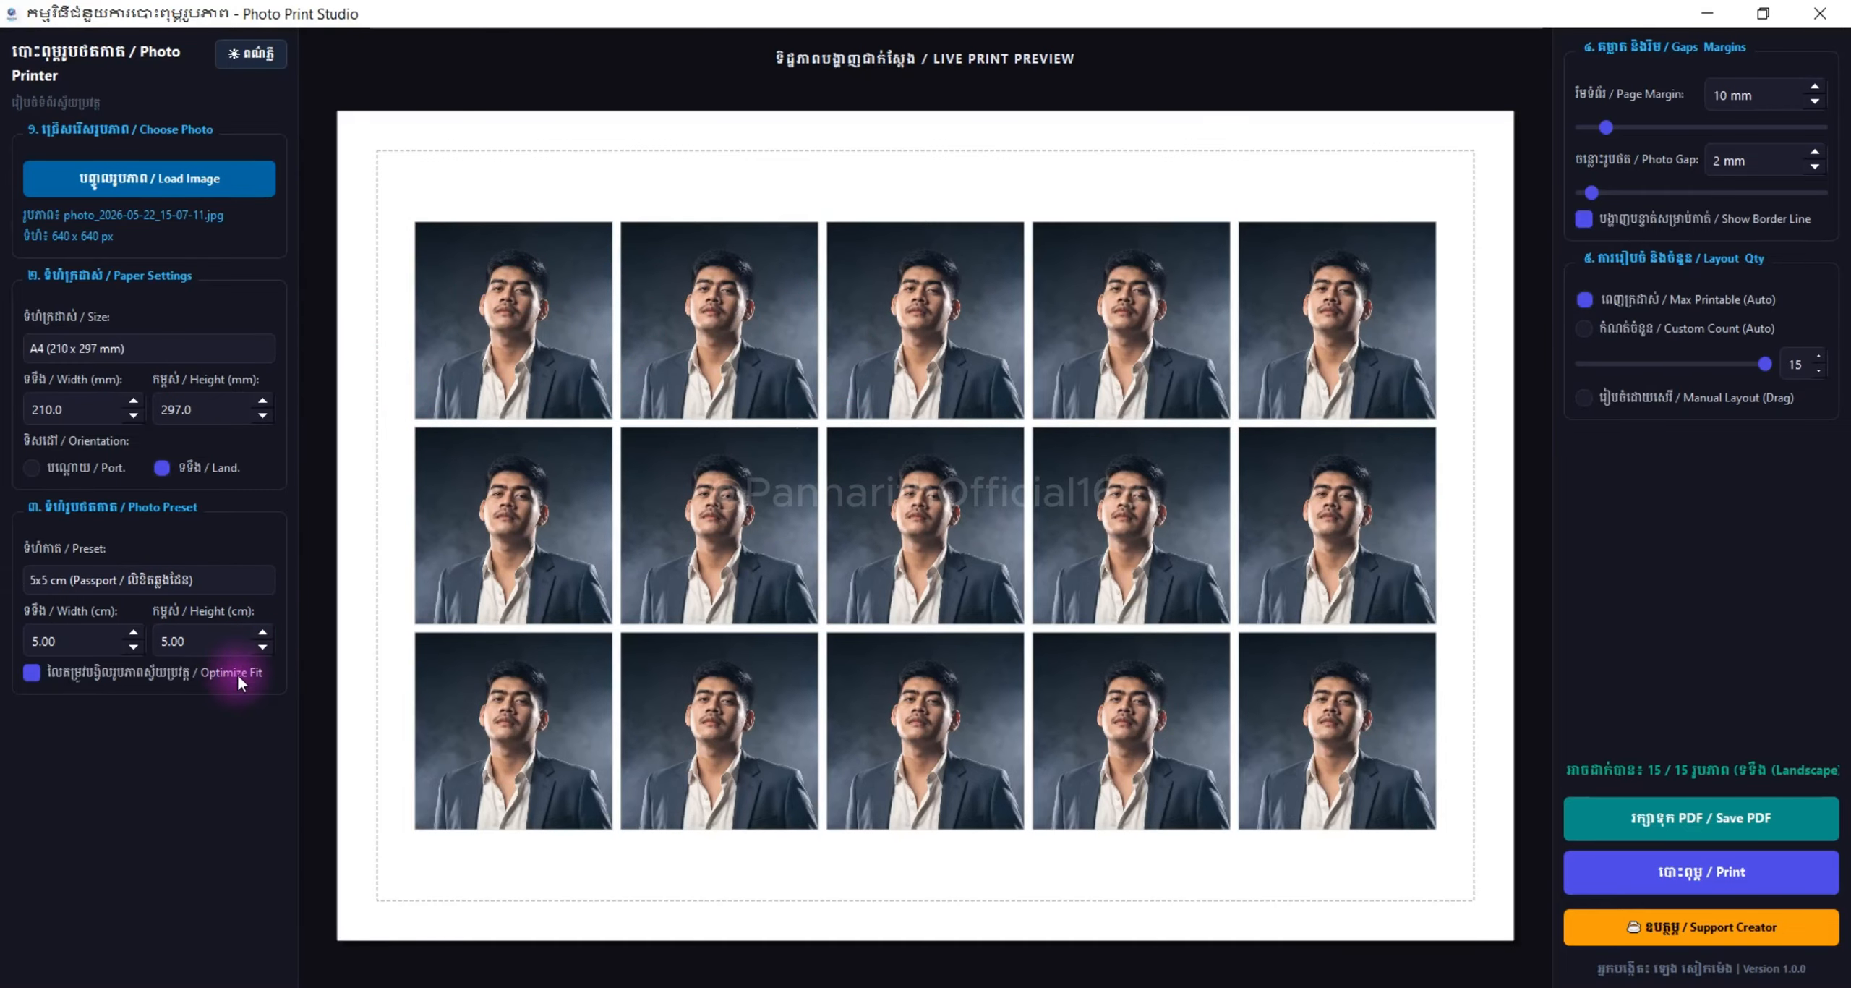
Try the Custom photo preset and return to the 5x5 cm (Passport) preset
click(125, 578)
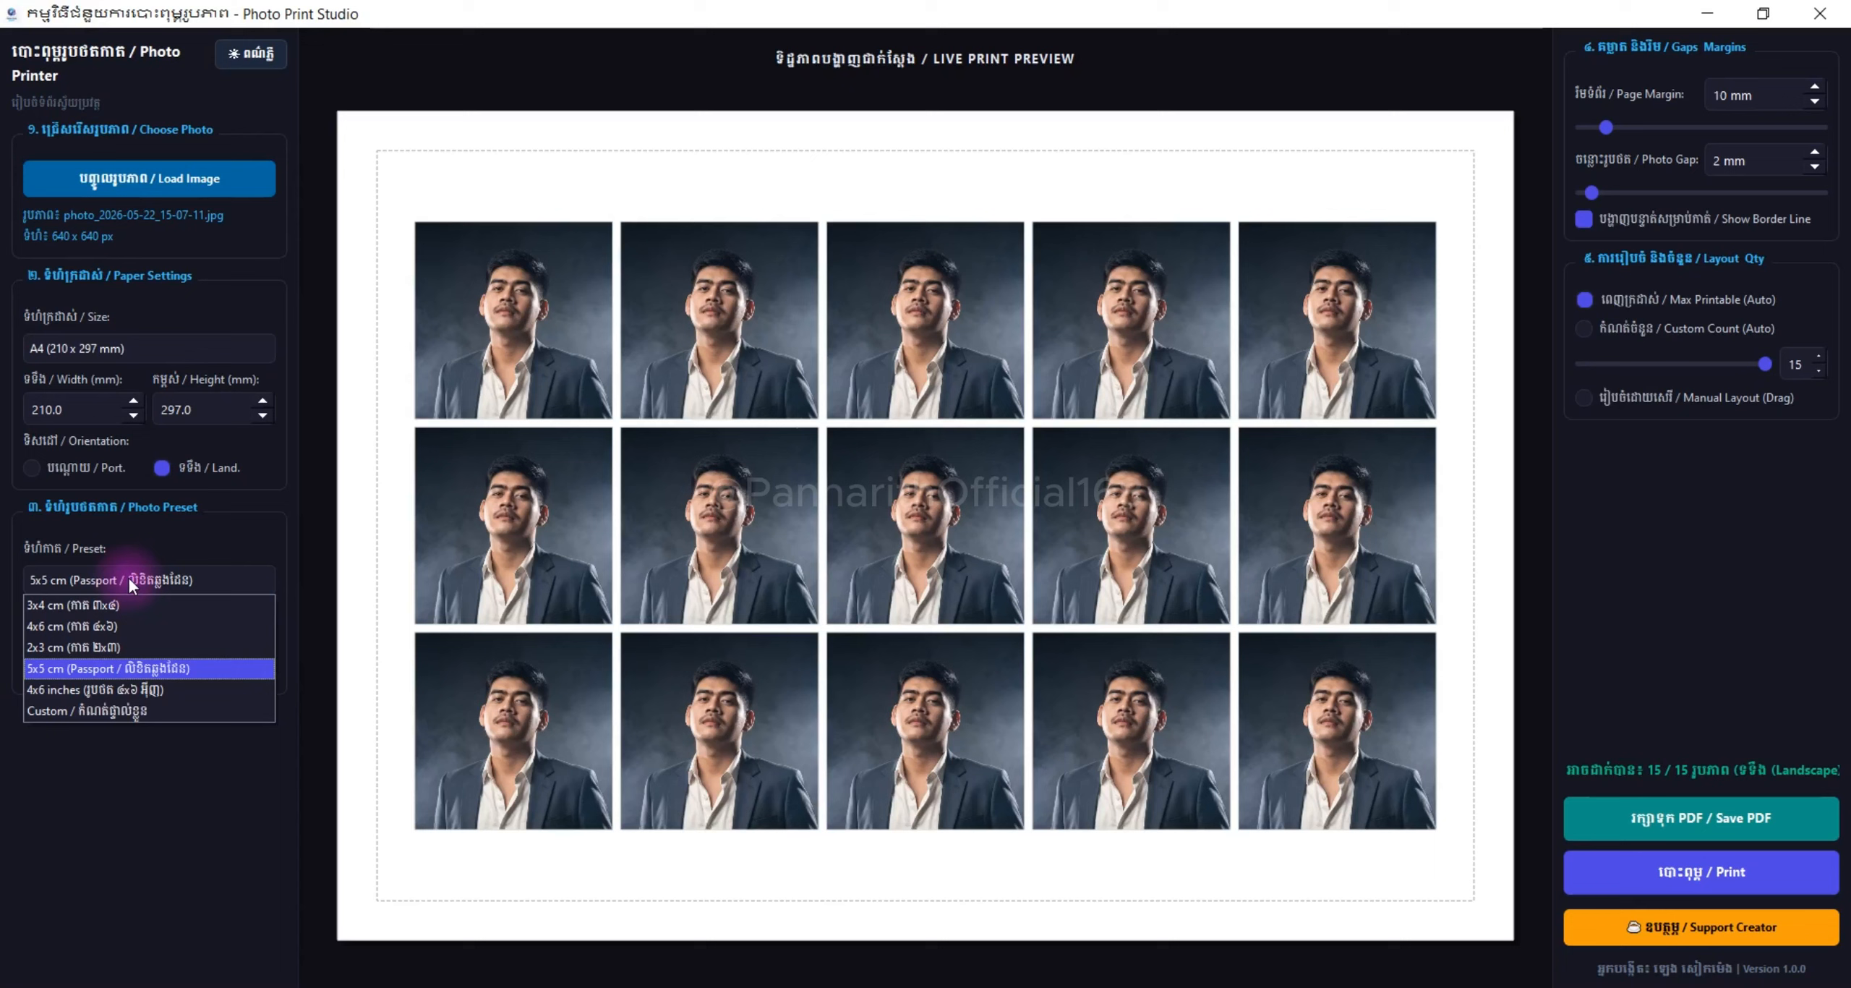
click(92, 712)
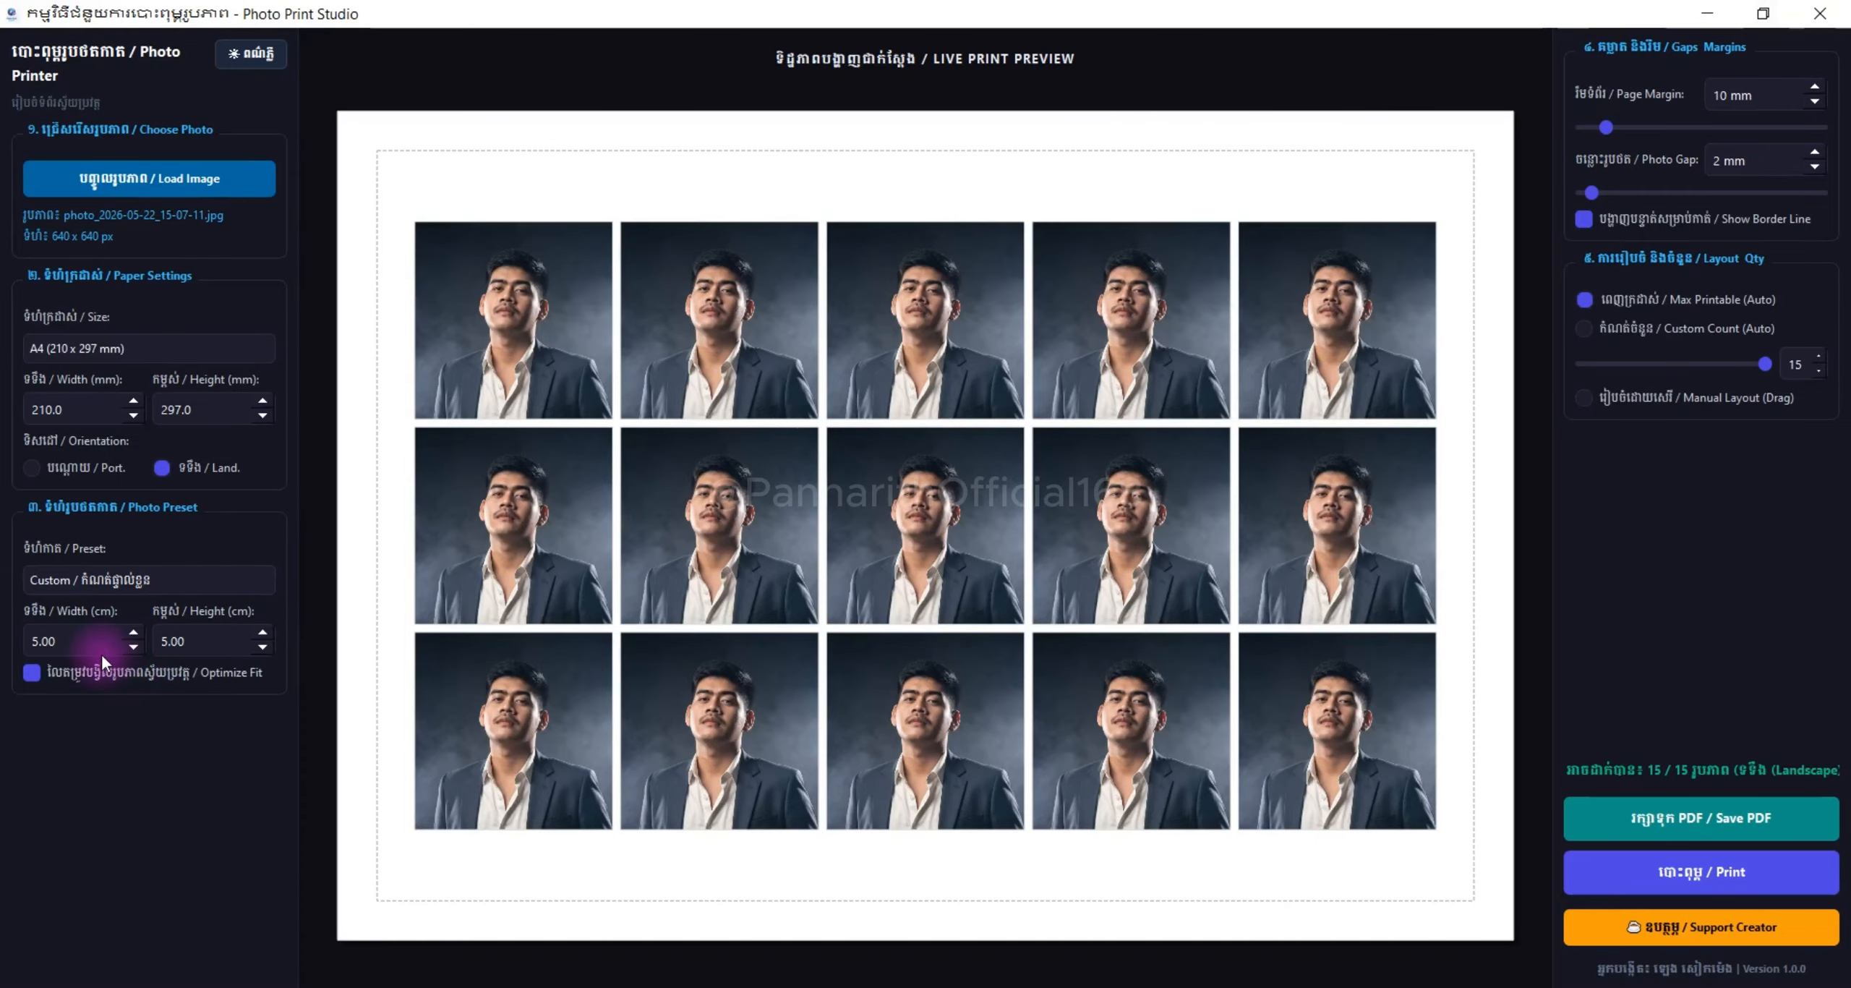
click(113, 587)
click(111, 710)
click(82, 643)
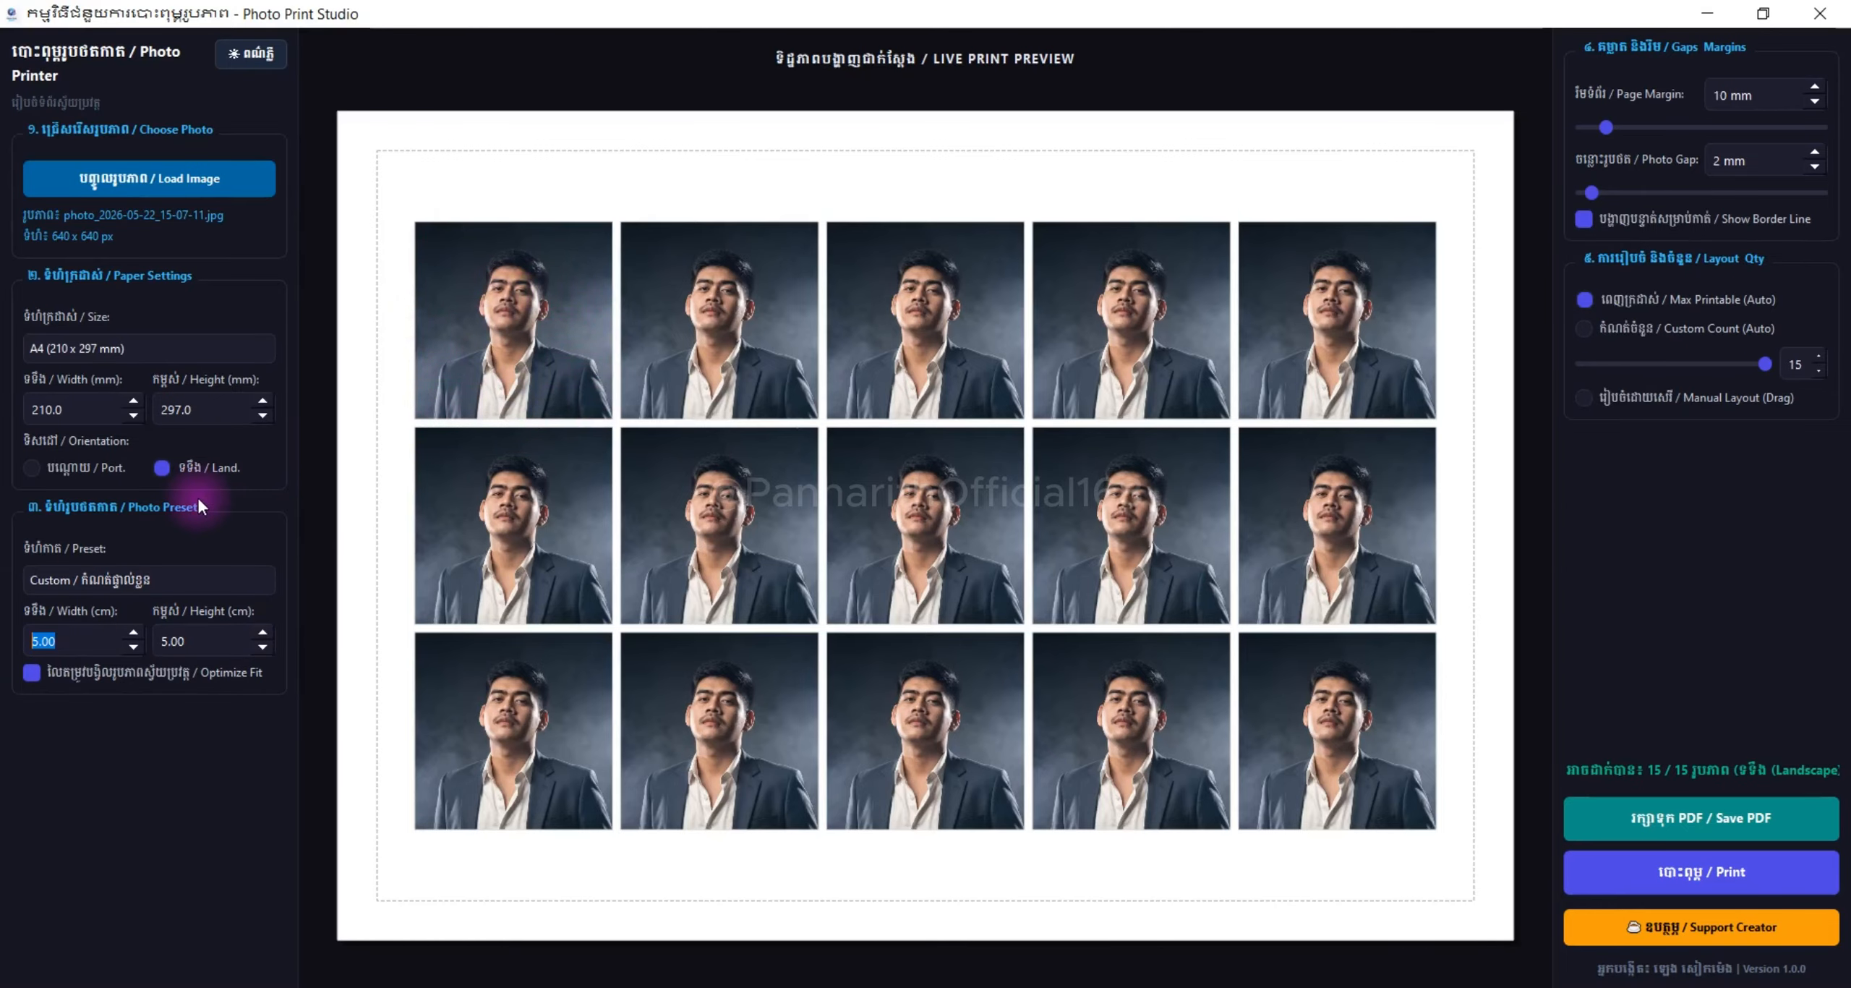
click(201, 582)
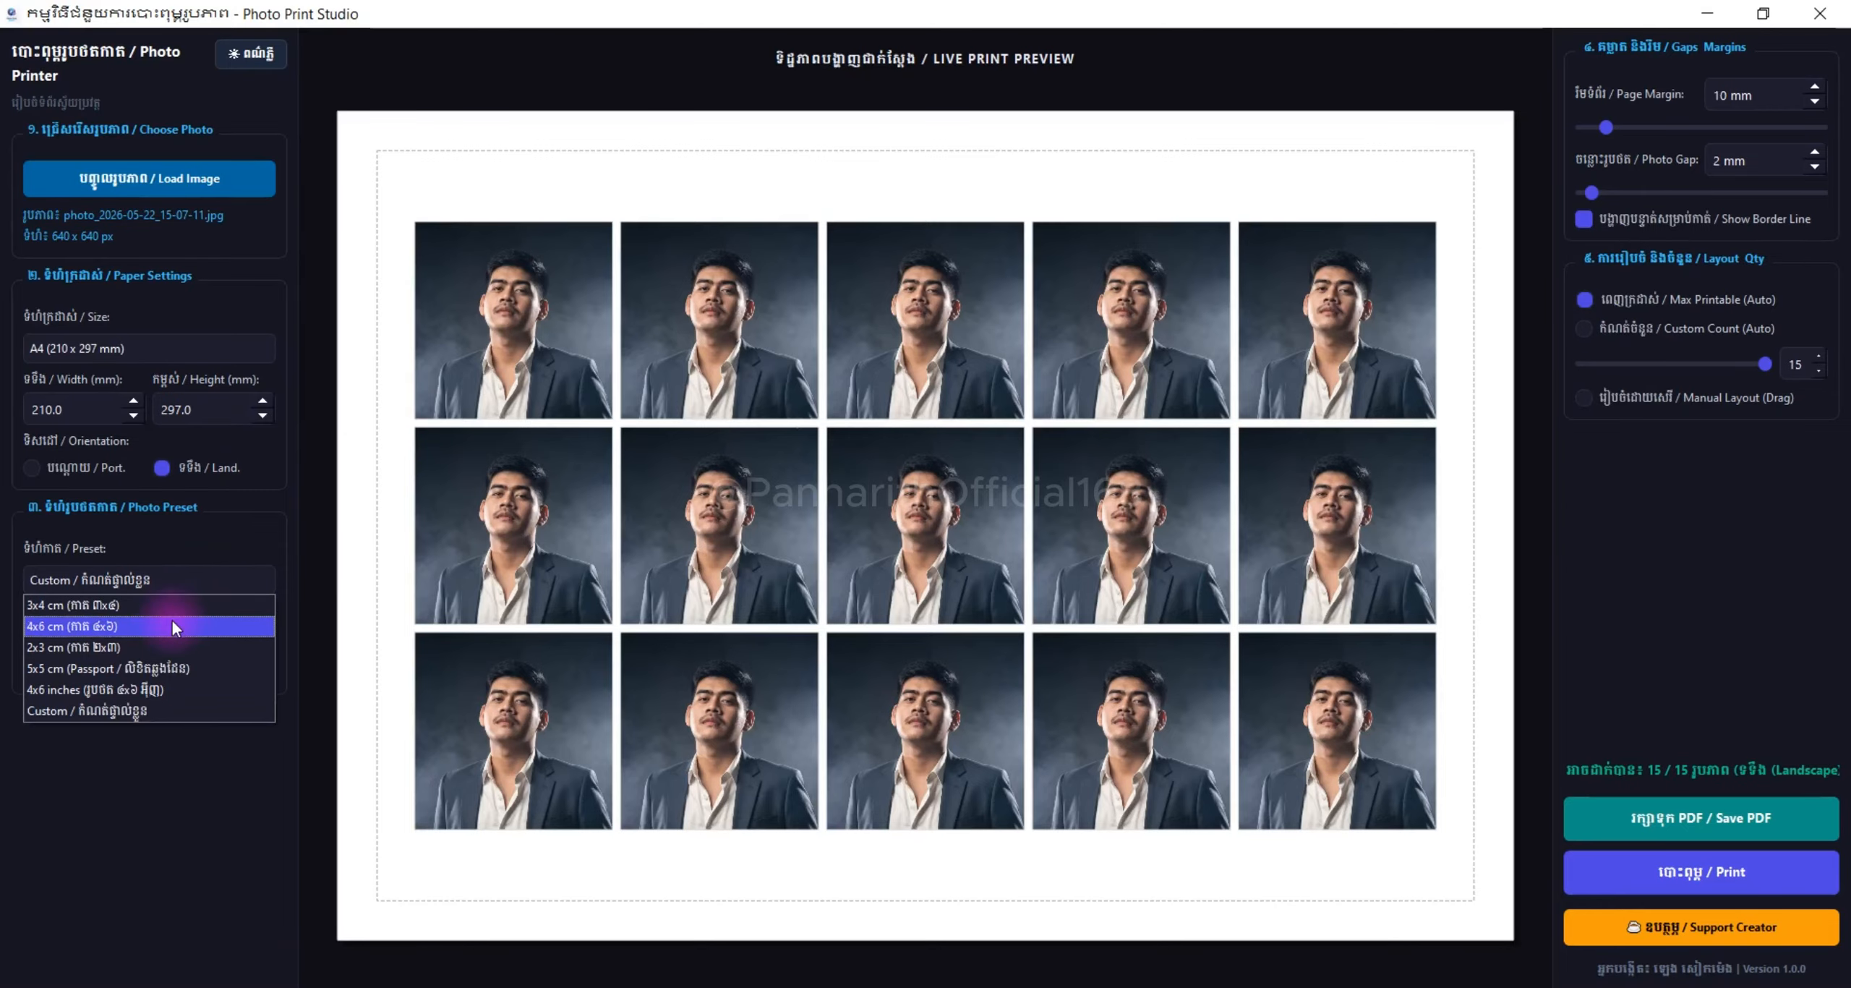
click(97, 671)
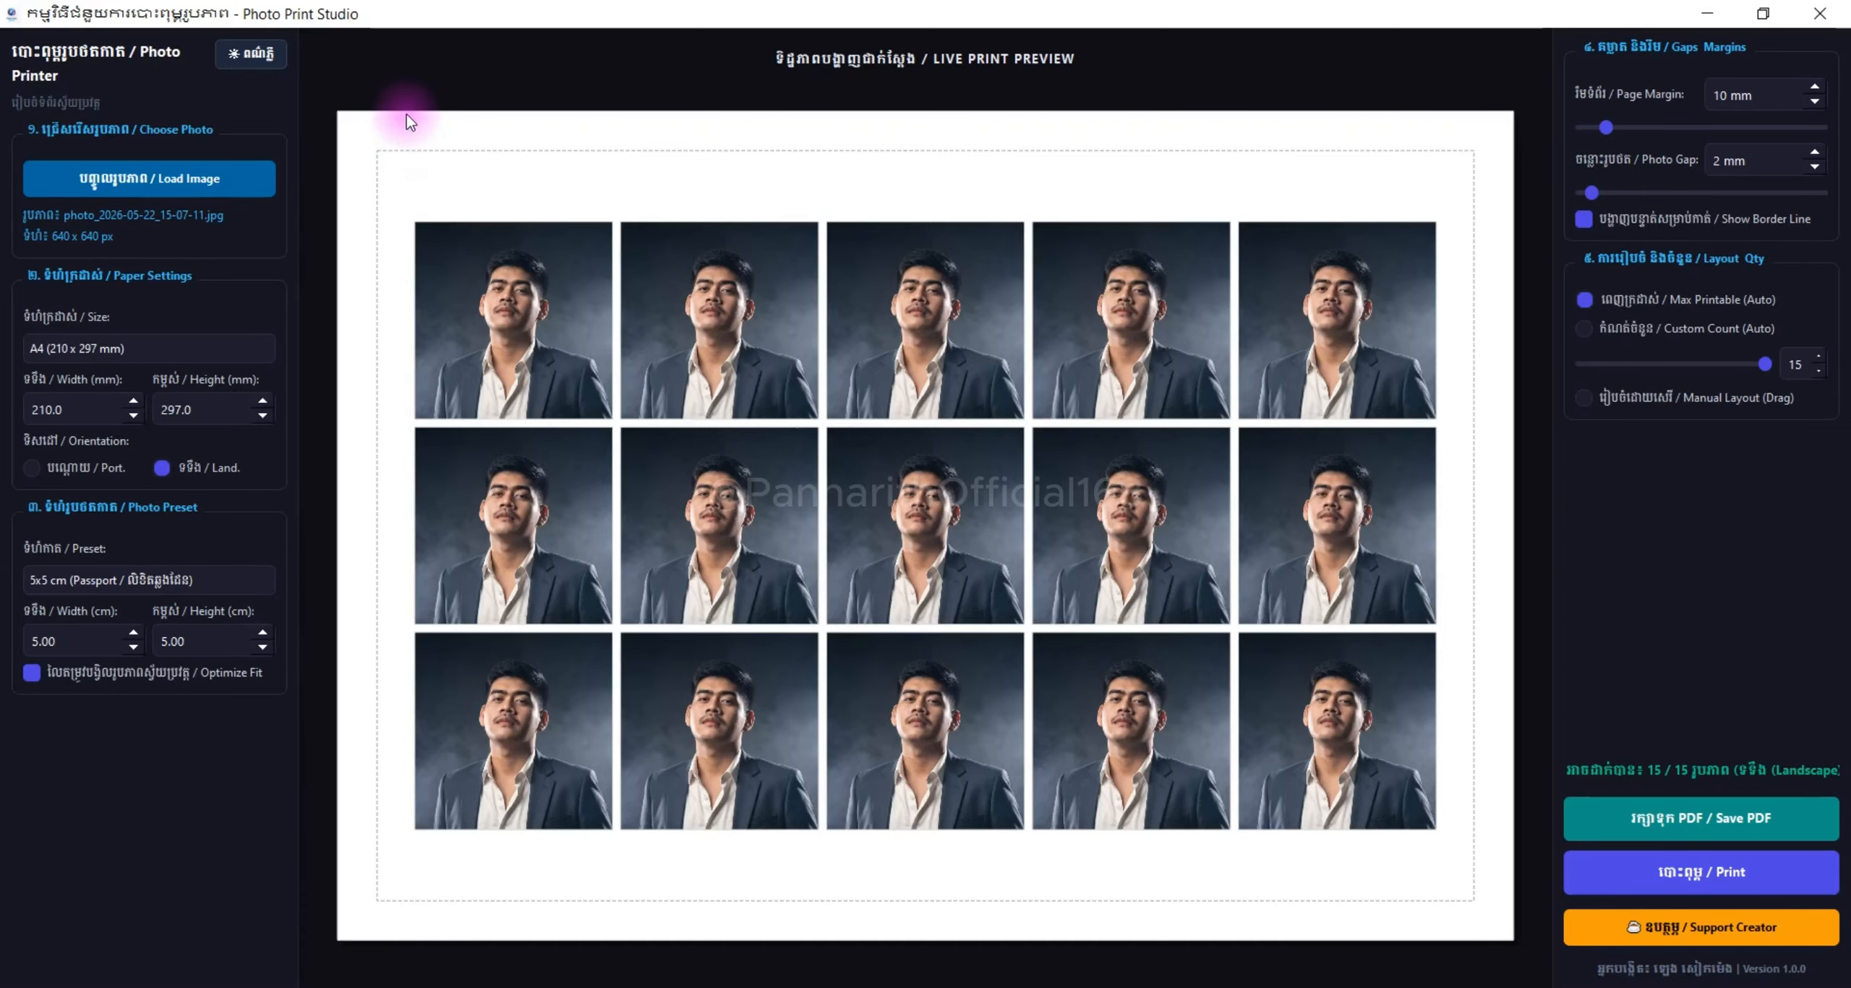
Reduce the page margin to 2 mm
click(390, 149)
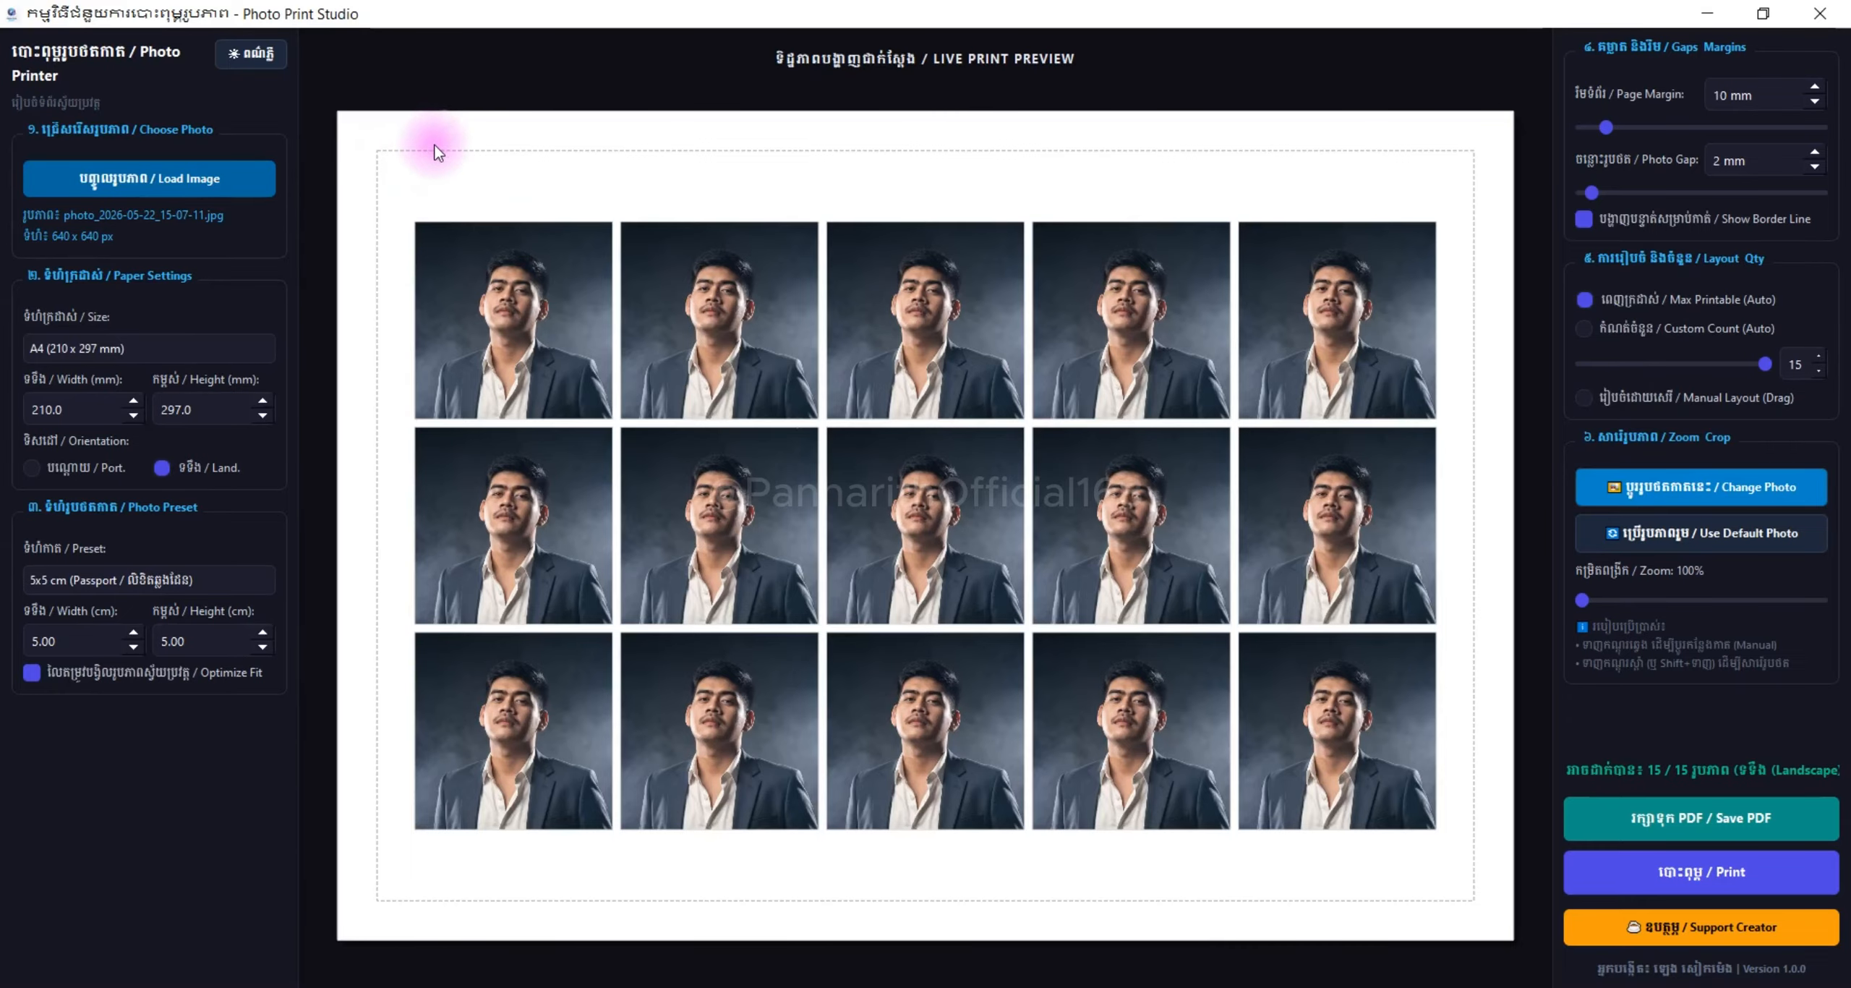
click(1815, 103)
click(1816, 104)
click(1816, 103)
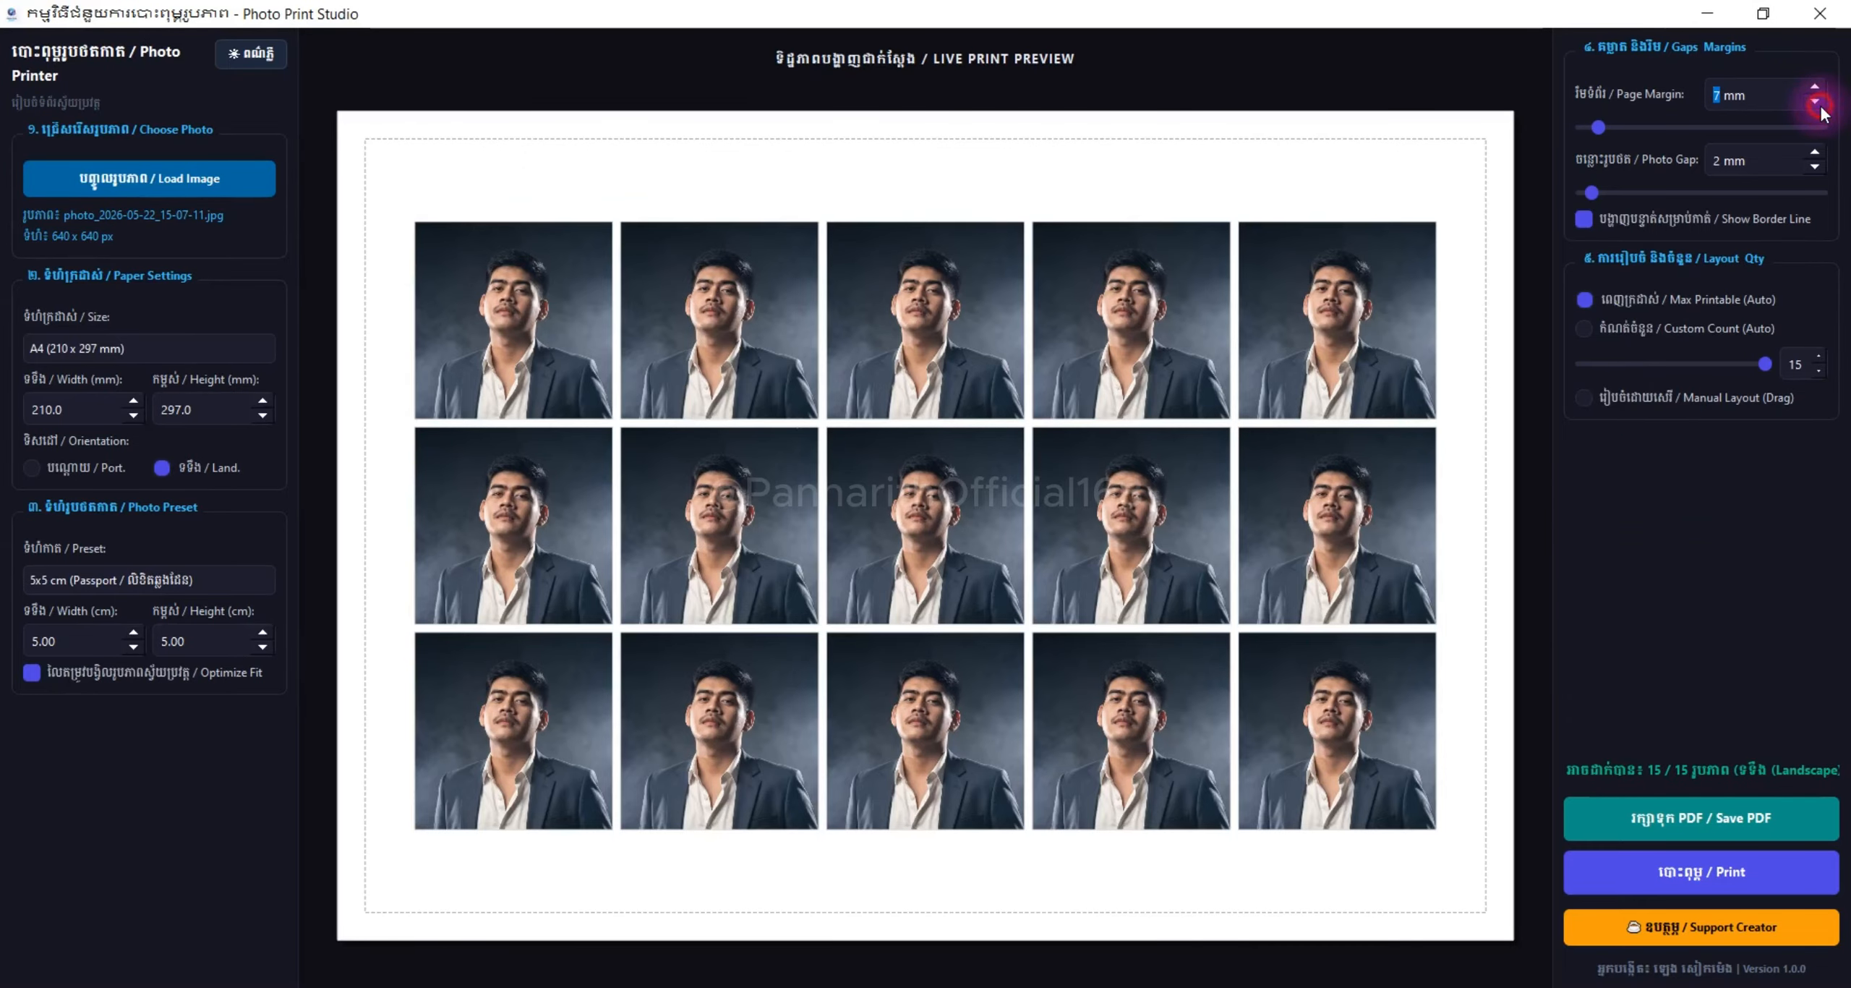
click(1815, 103)
click(1815, 103)
click(1815, 103)
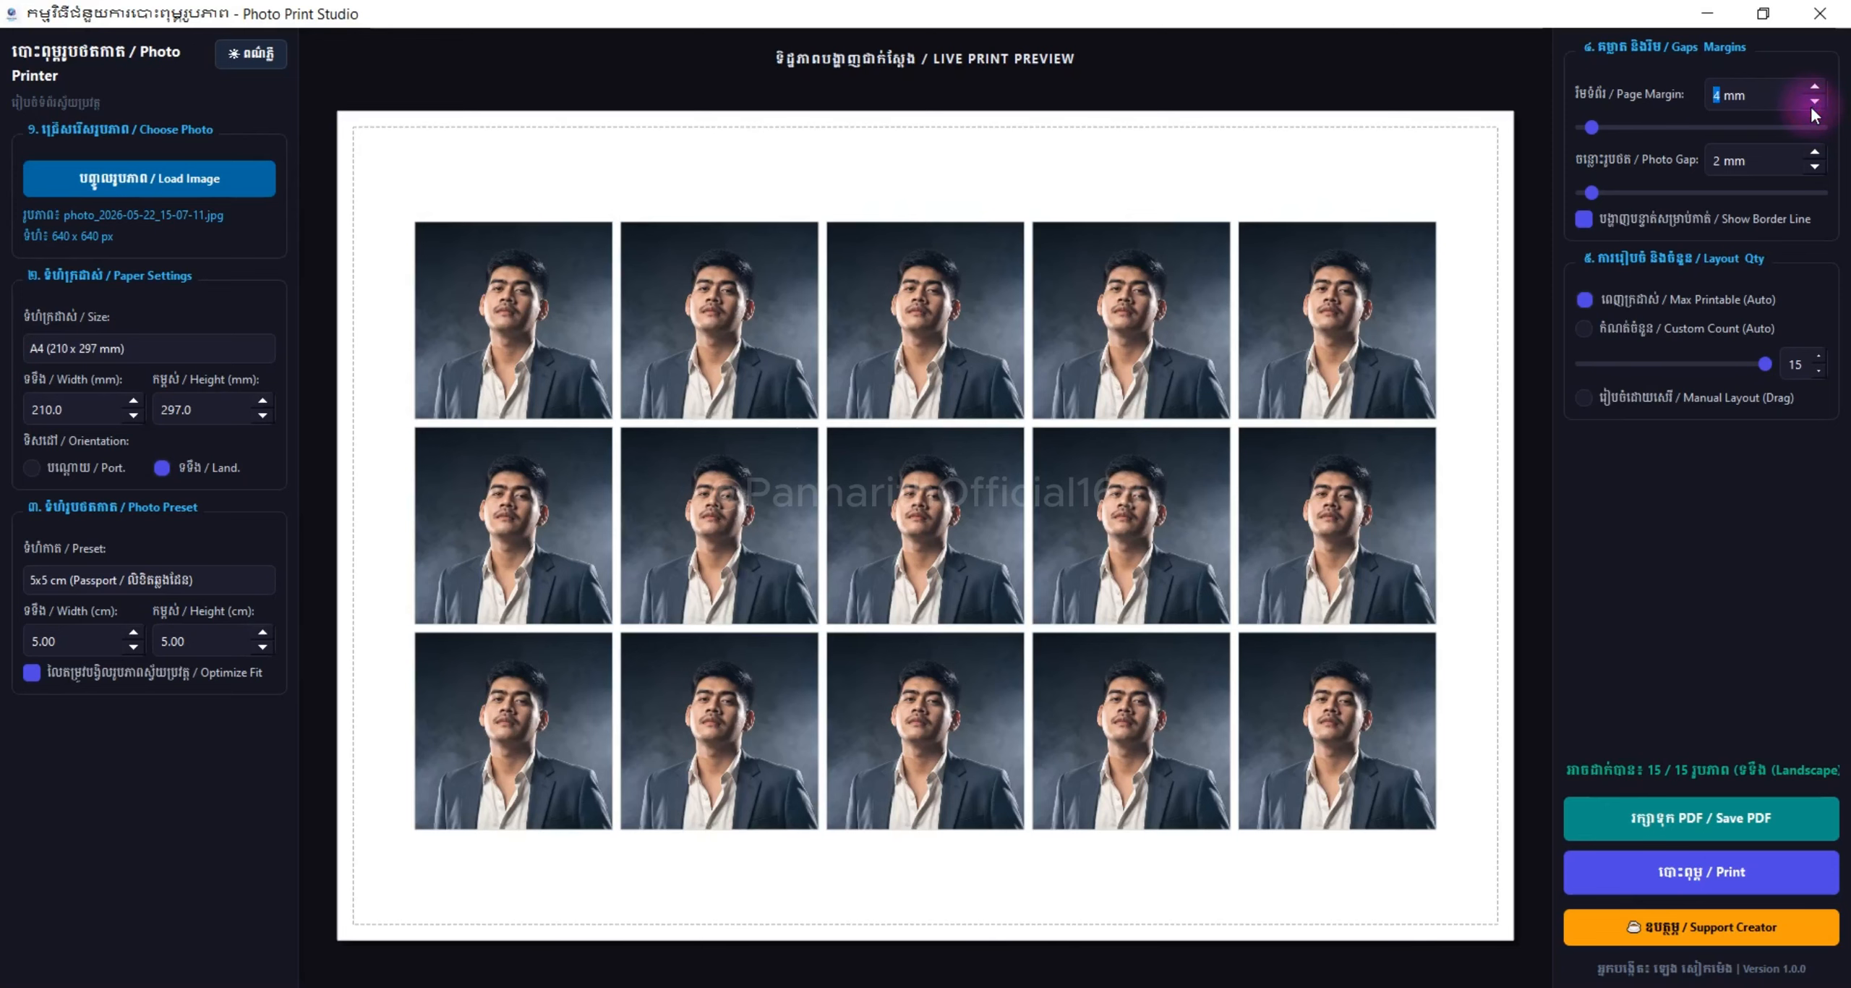
click(1816, 103)
click(1815, 103)
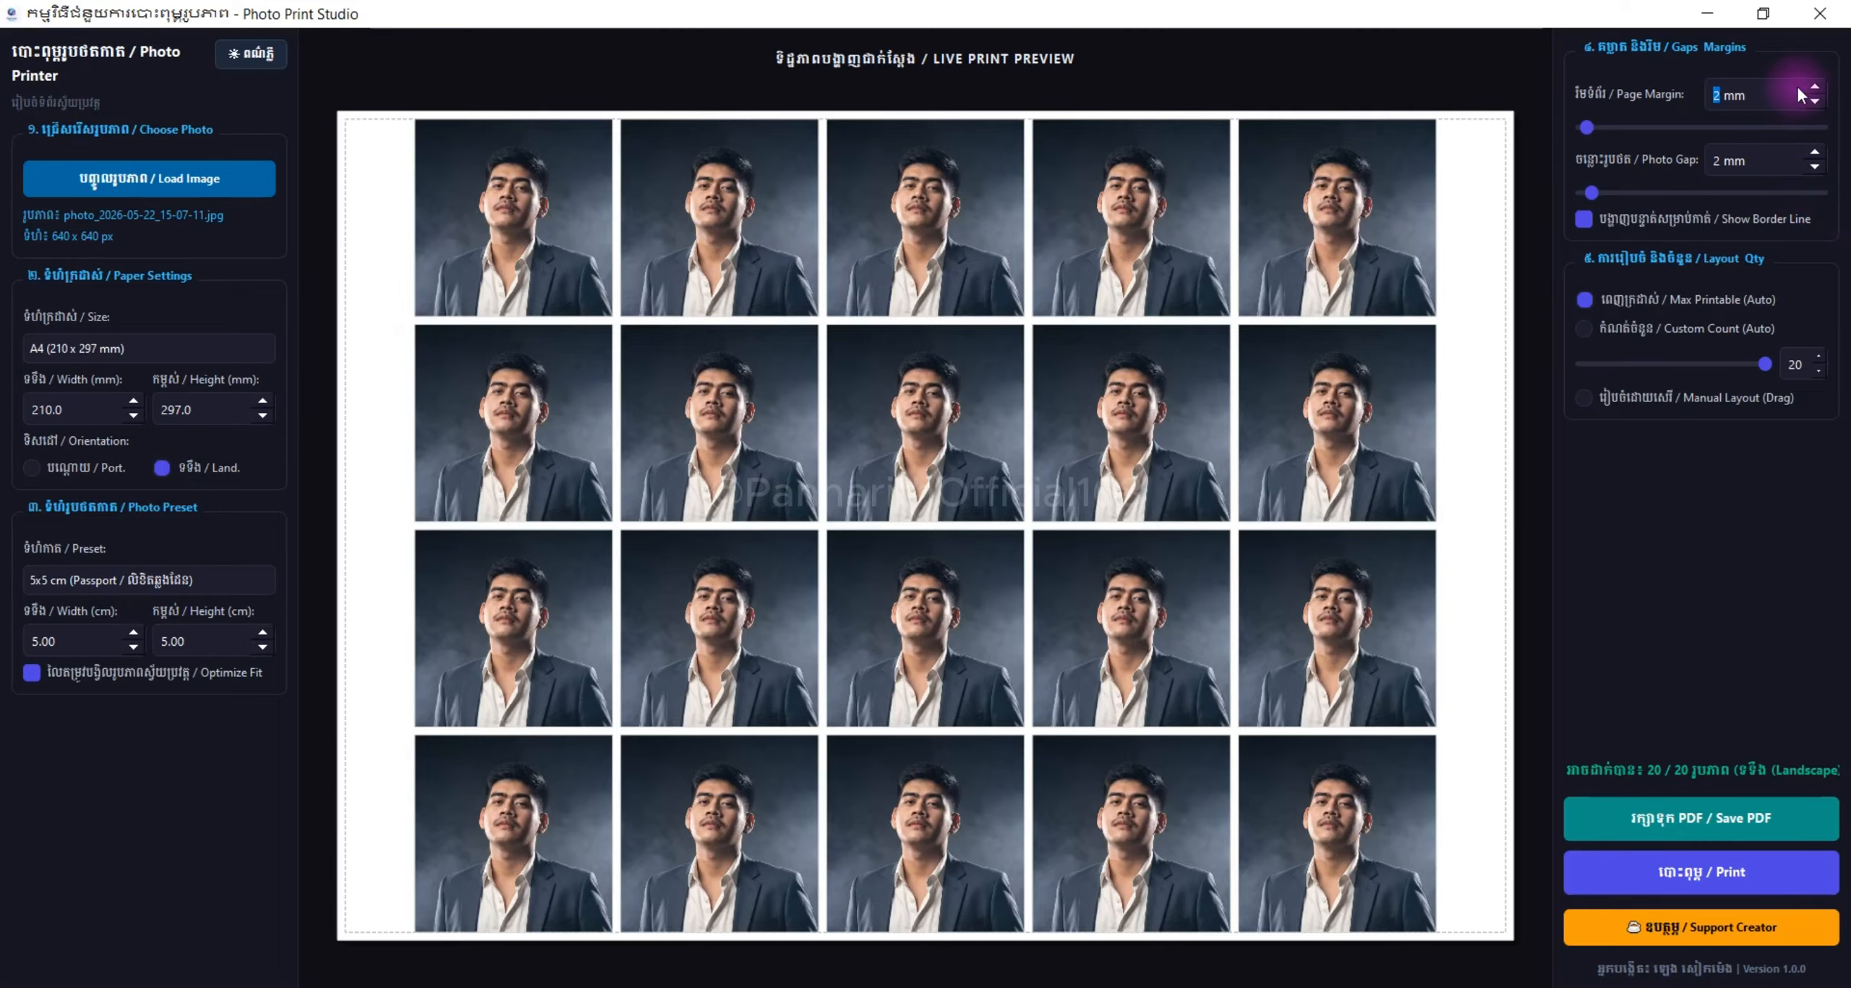
click(1816, 87)
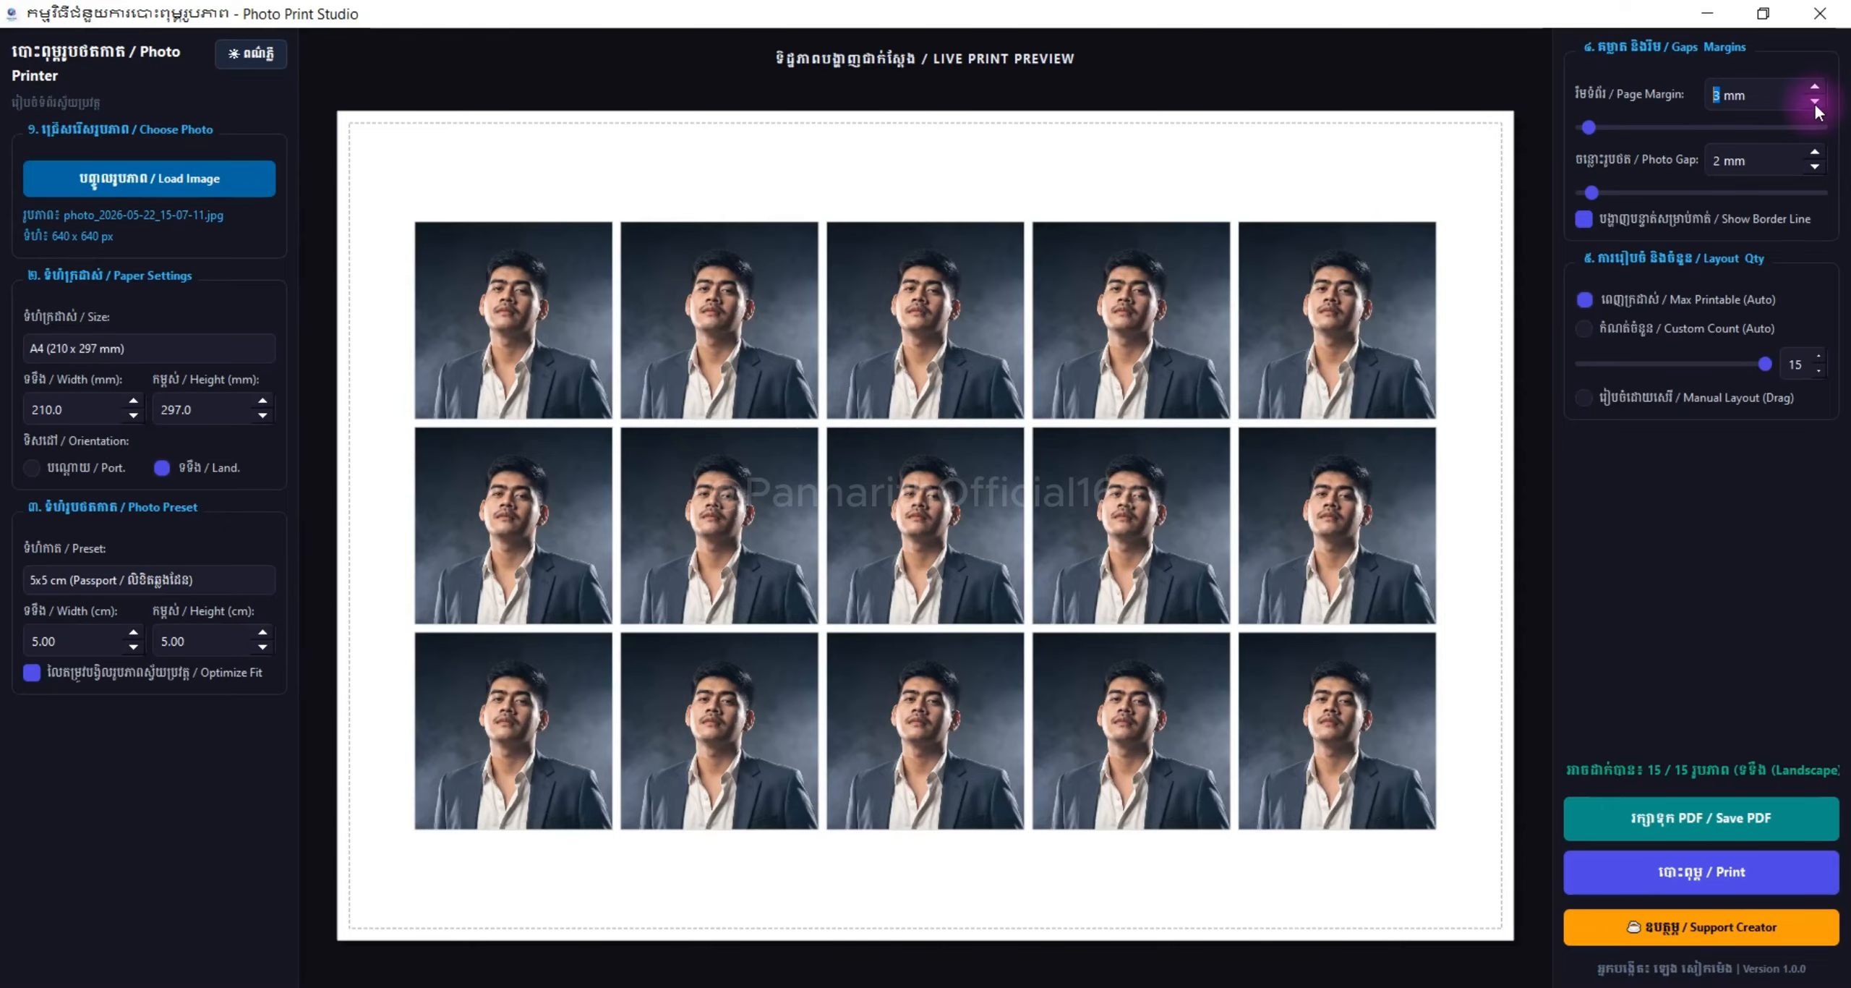
click(1815, 103)
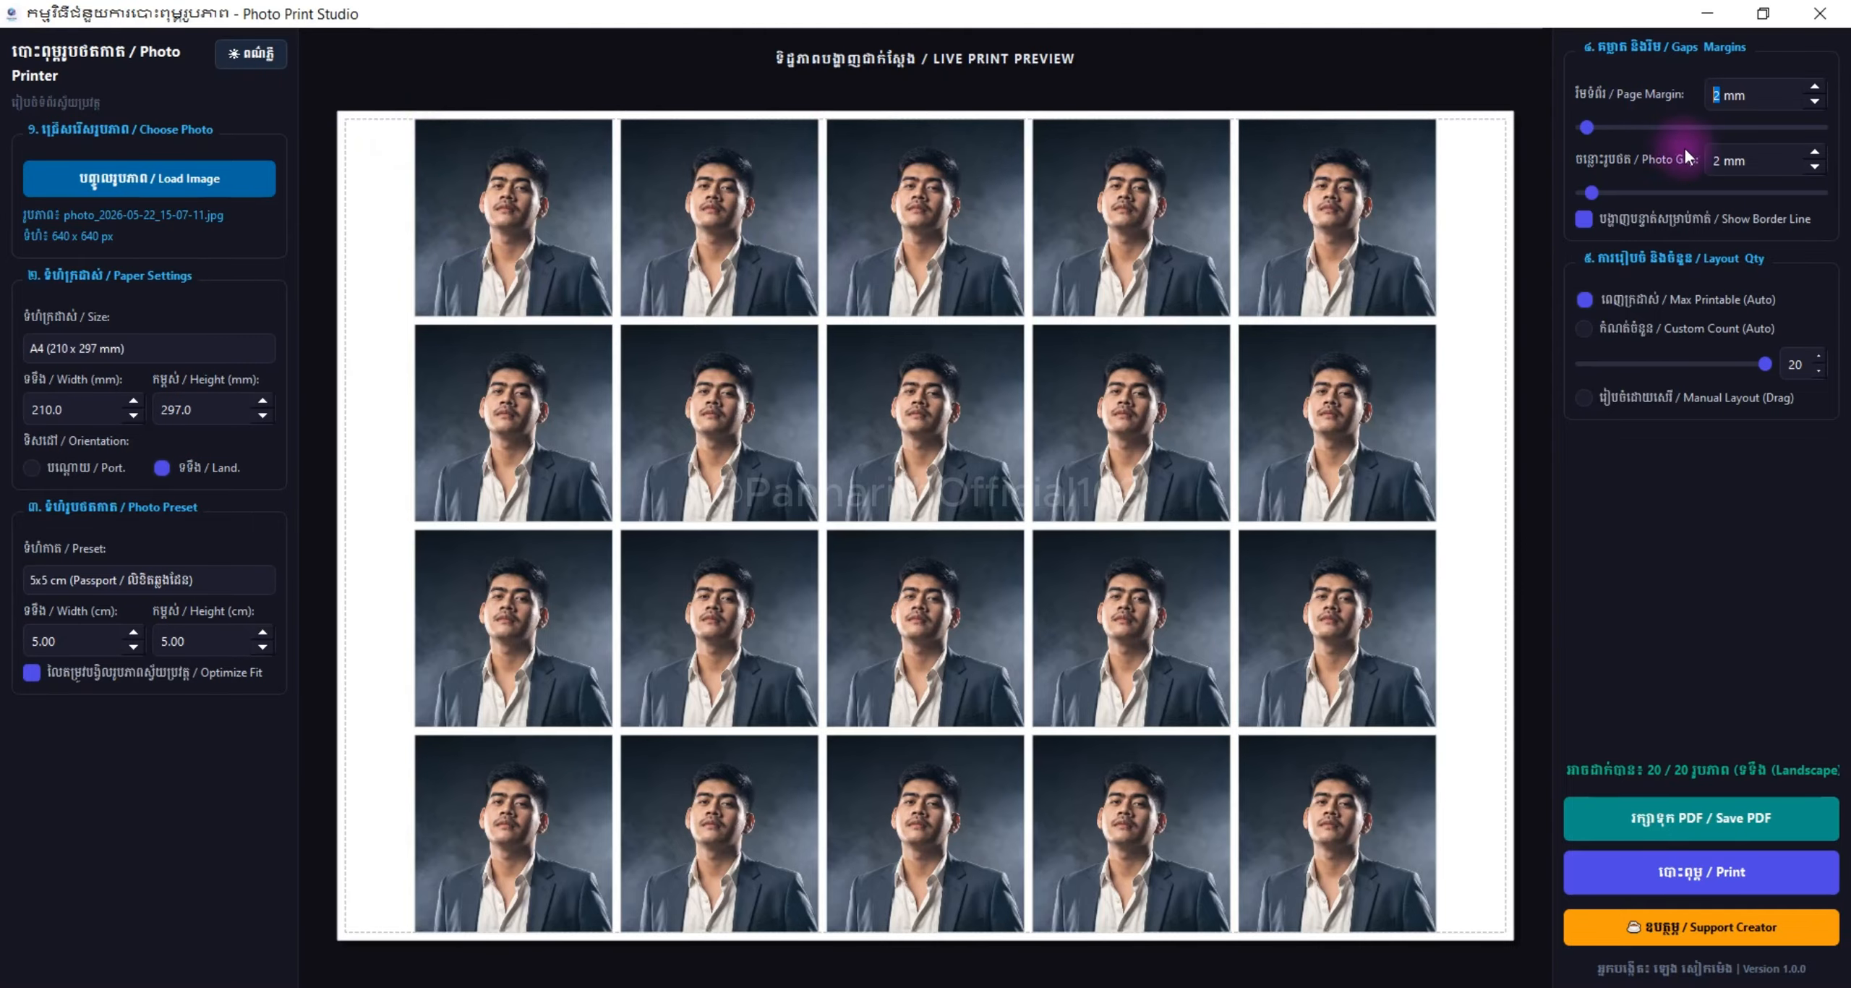
Try a page margin of 5 mm and bring it back to 2 mm
click(1816, 86)
click(1816, 87)
click(1816, 87)
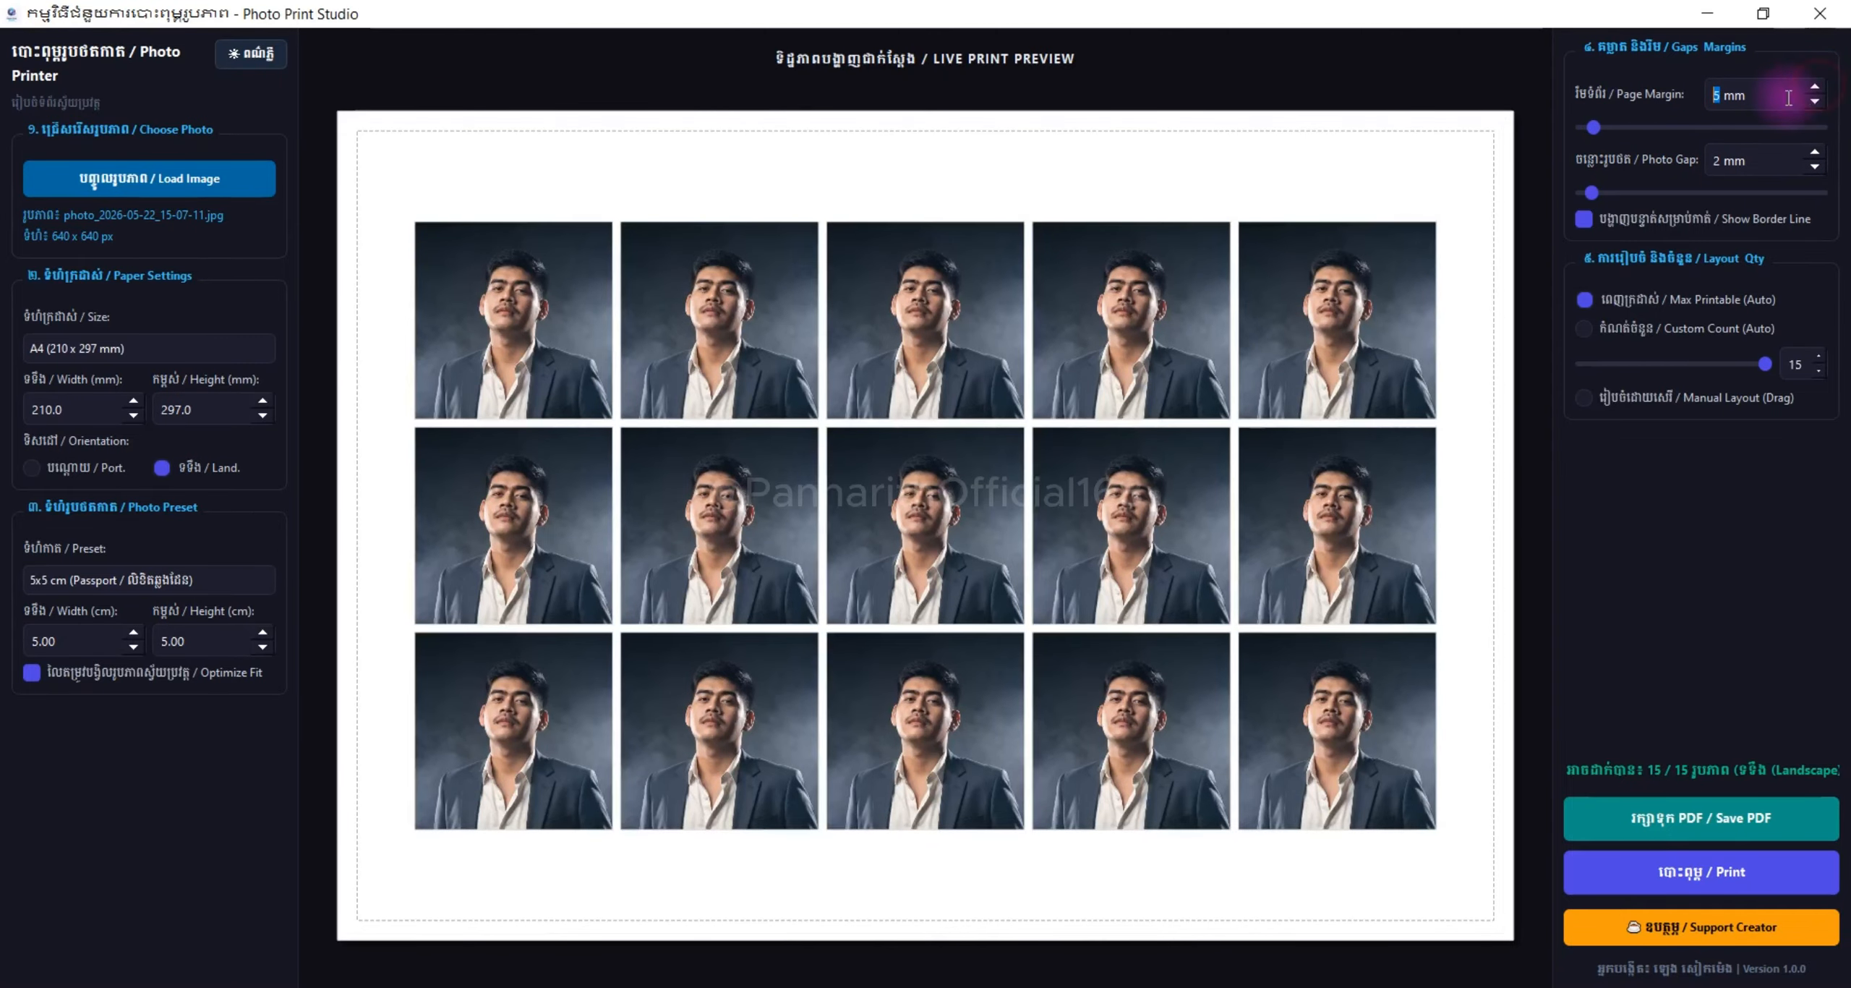
click(1816, 101)
click(1815, 101)
click(1816, 102)
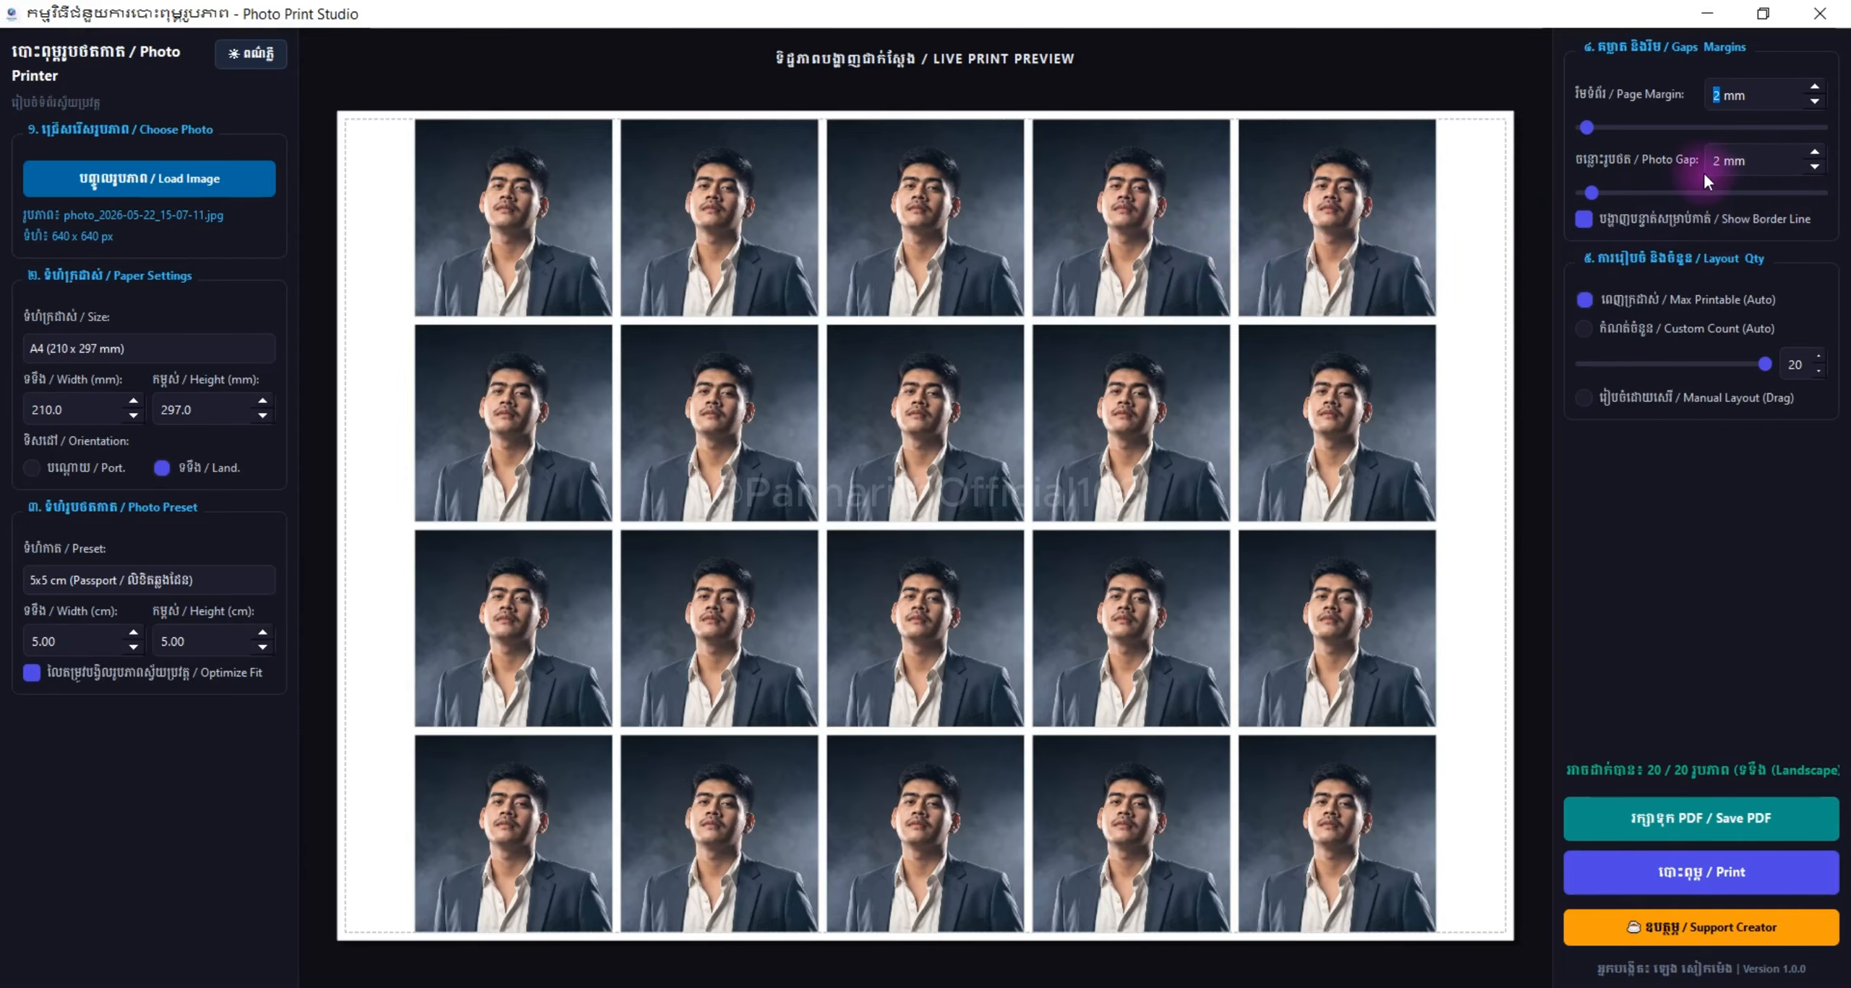
Widen the gap between the photos to 8 mm
click(1814, 153)
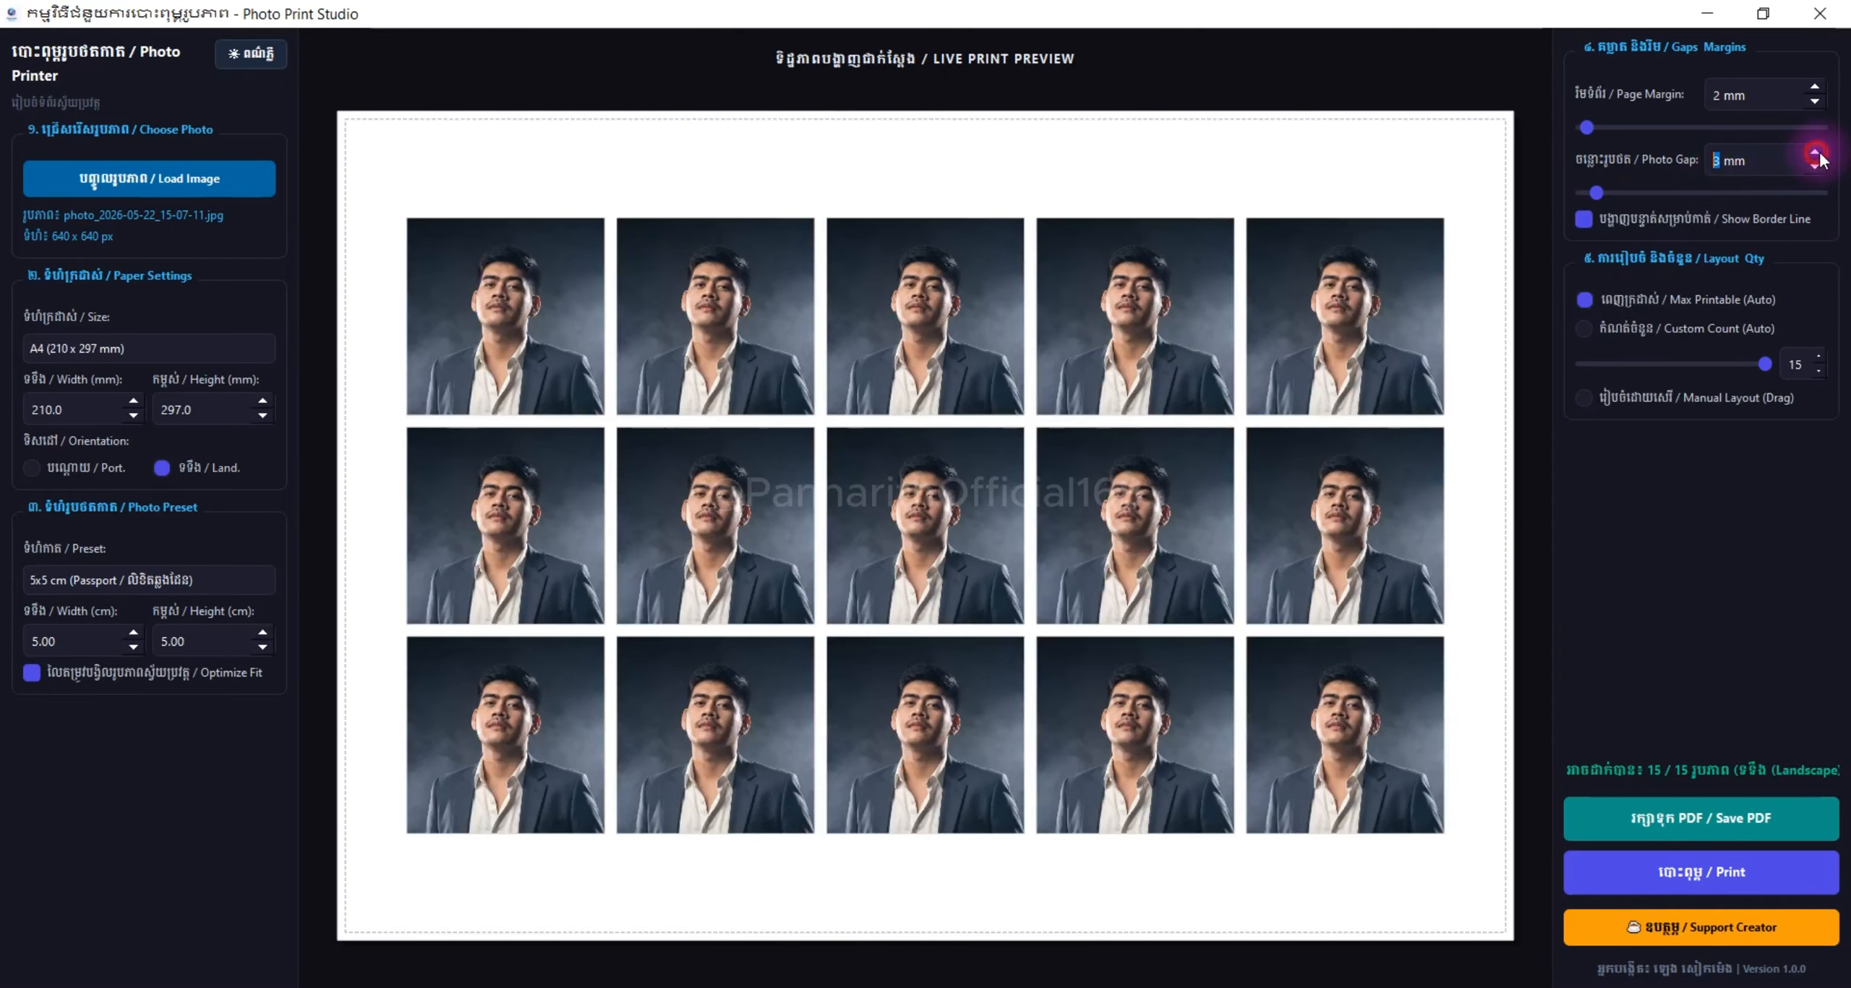
click(1815, 153)
click(1815, 154)
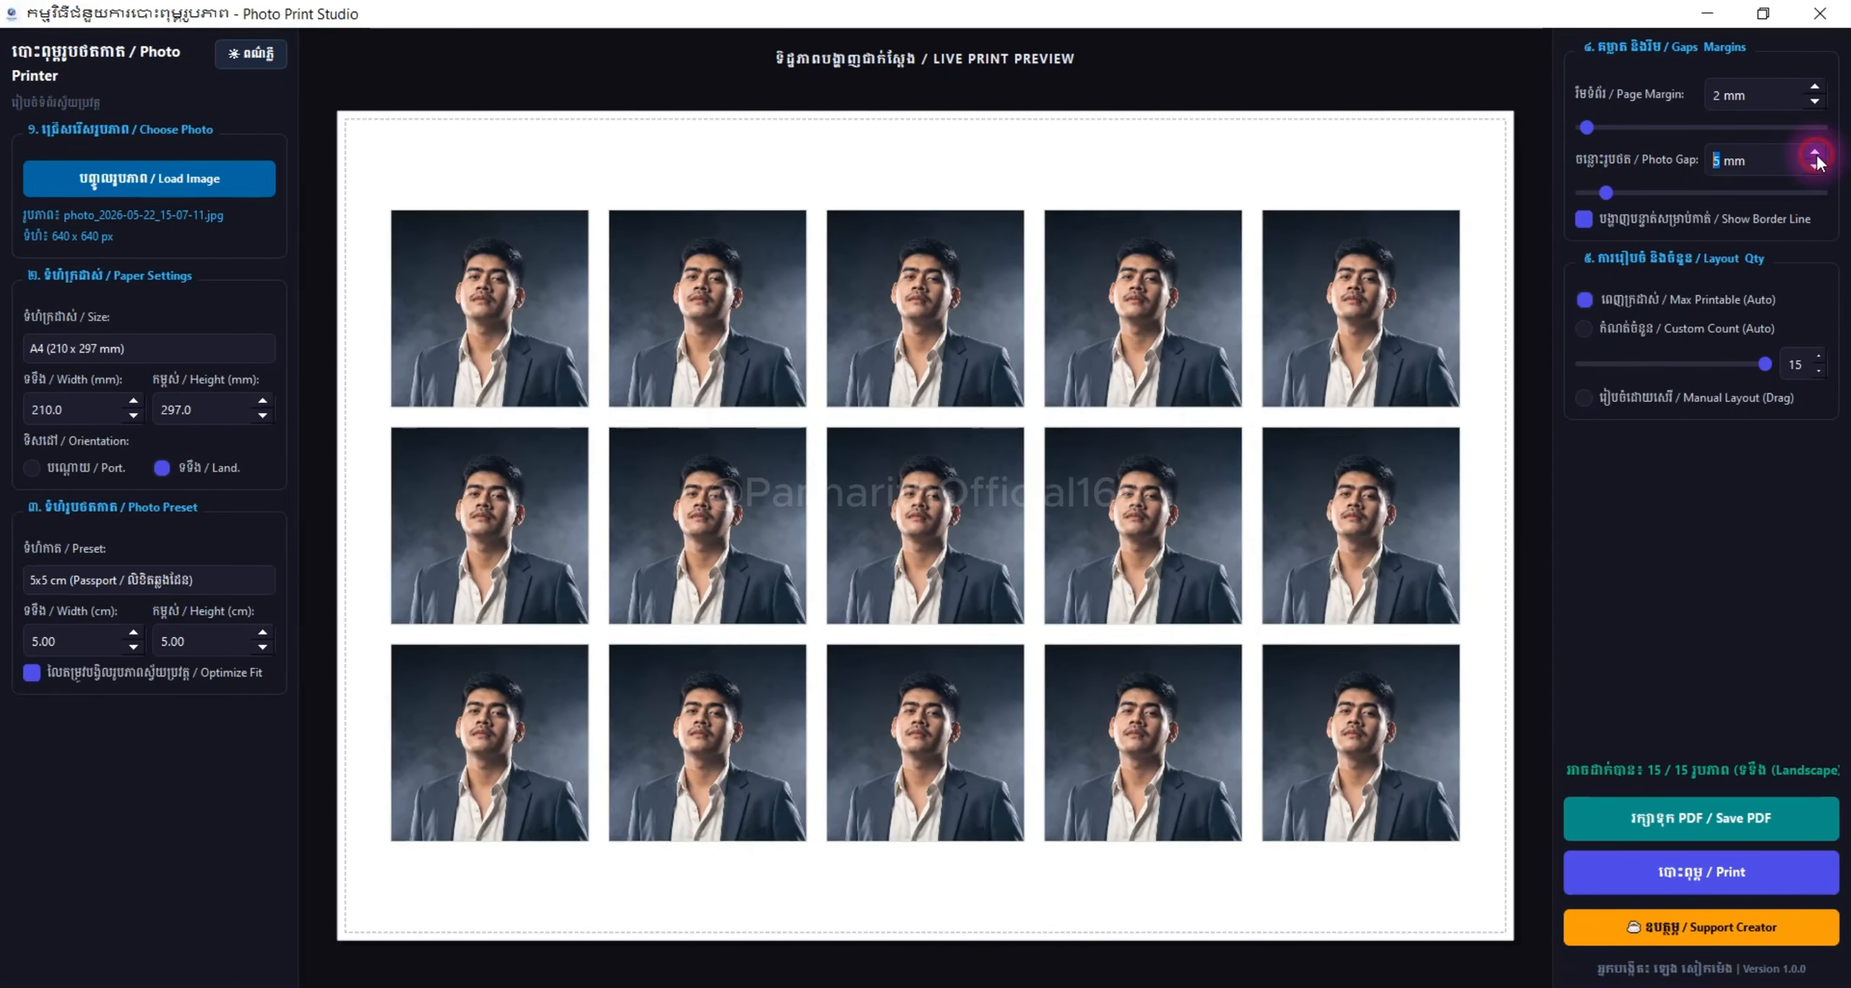
click(1816, 154)
click(1815, 153)
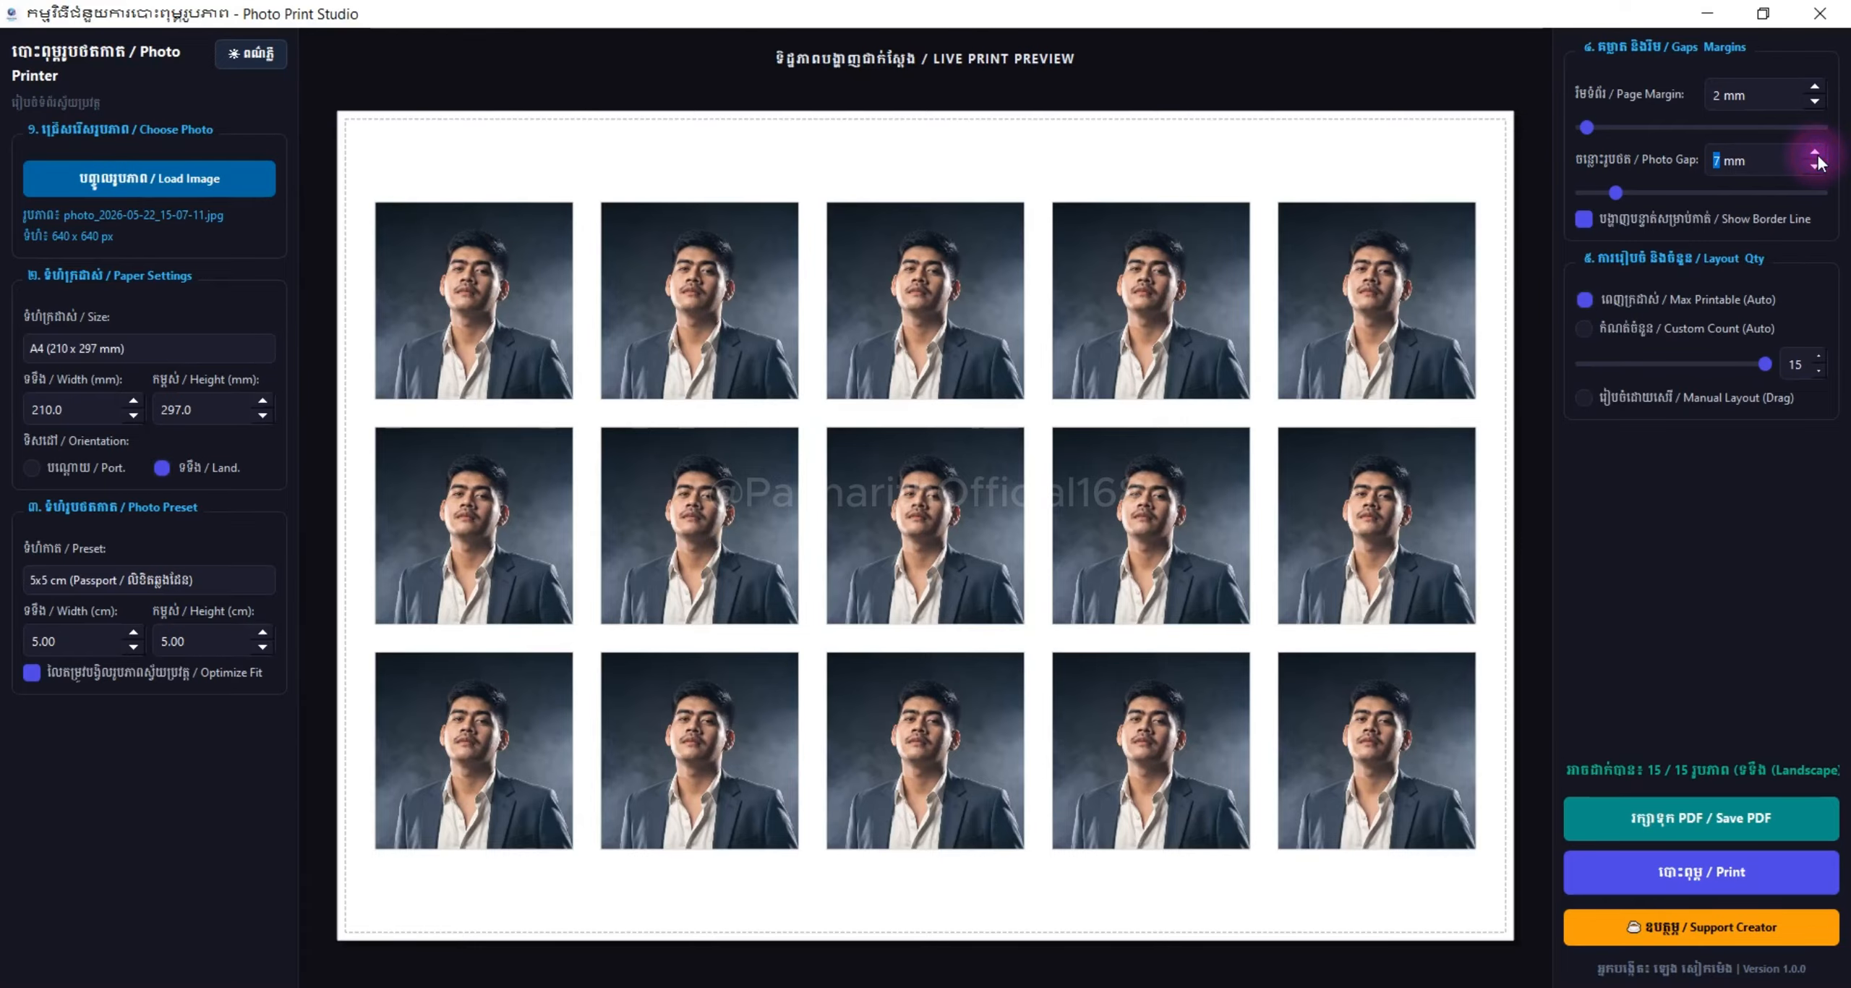
click(1815, 154)
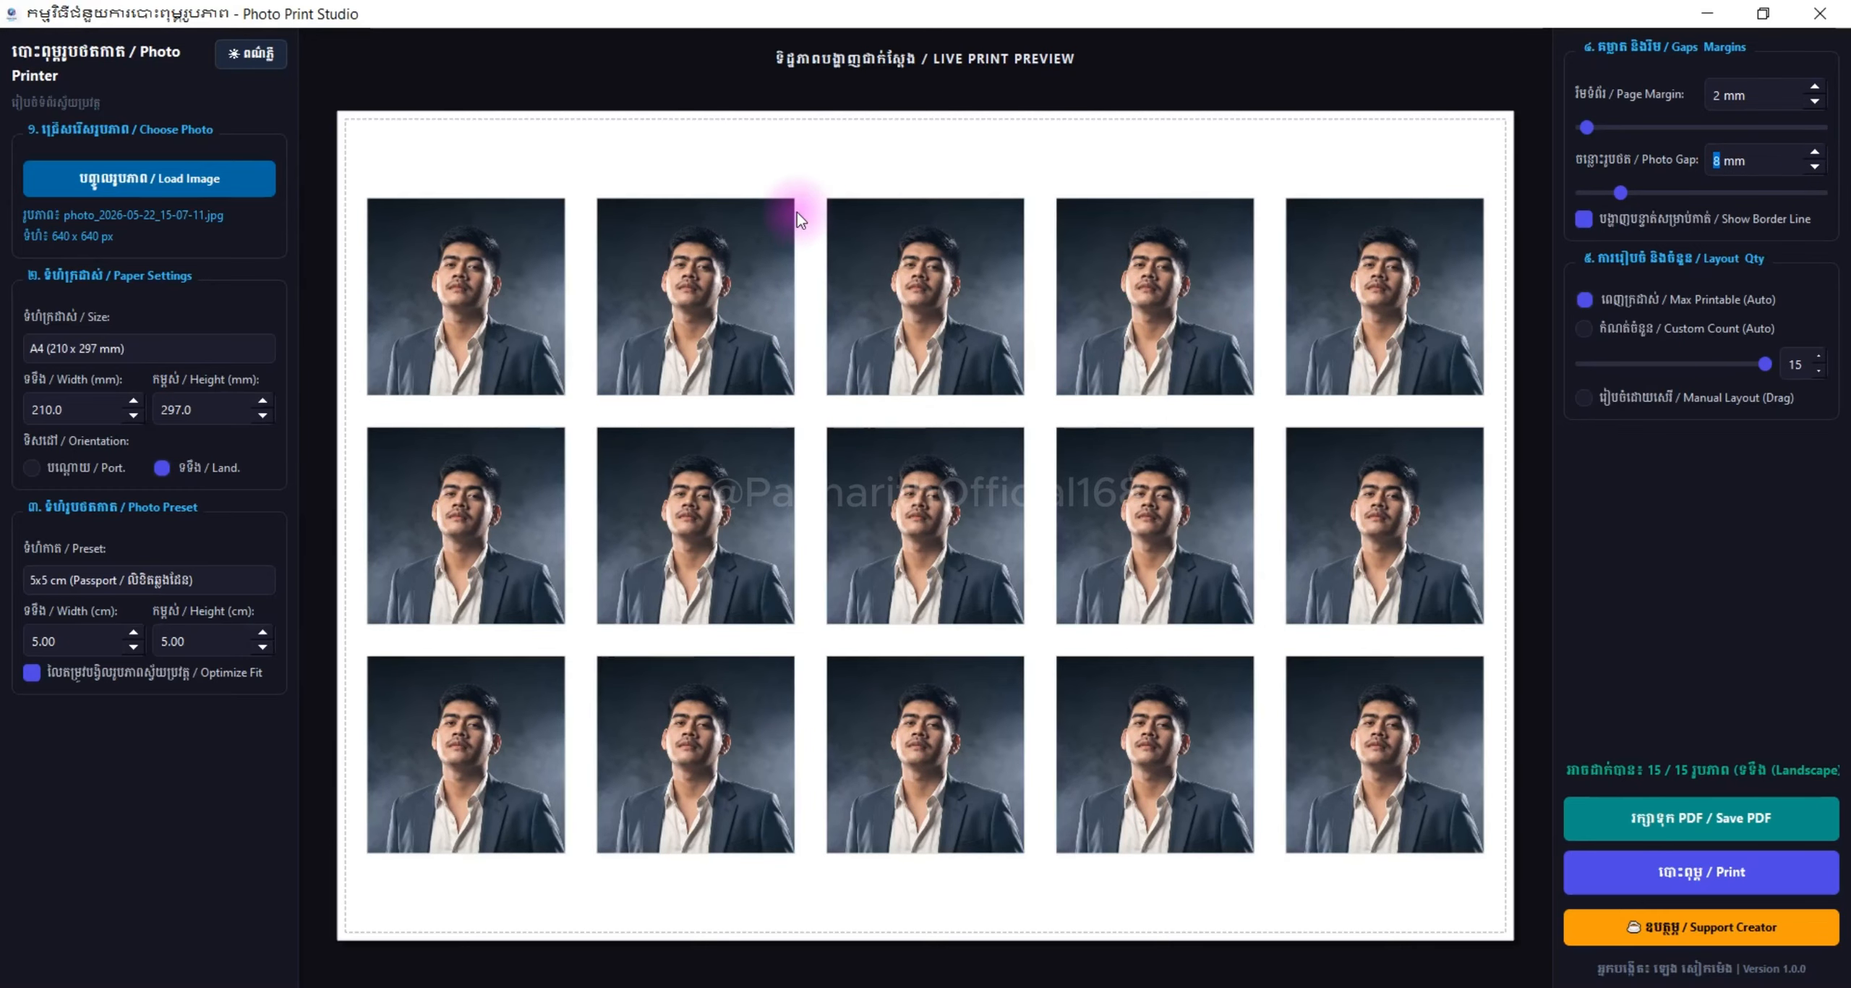
Narrow the gap between the photos to 1 mm
click(1815, 167)
click(1816, 167)
click(1815, 168)
click(1815, 168)
click(1815, 168)
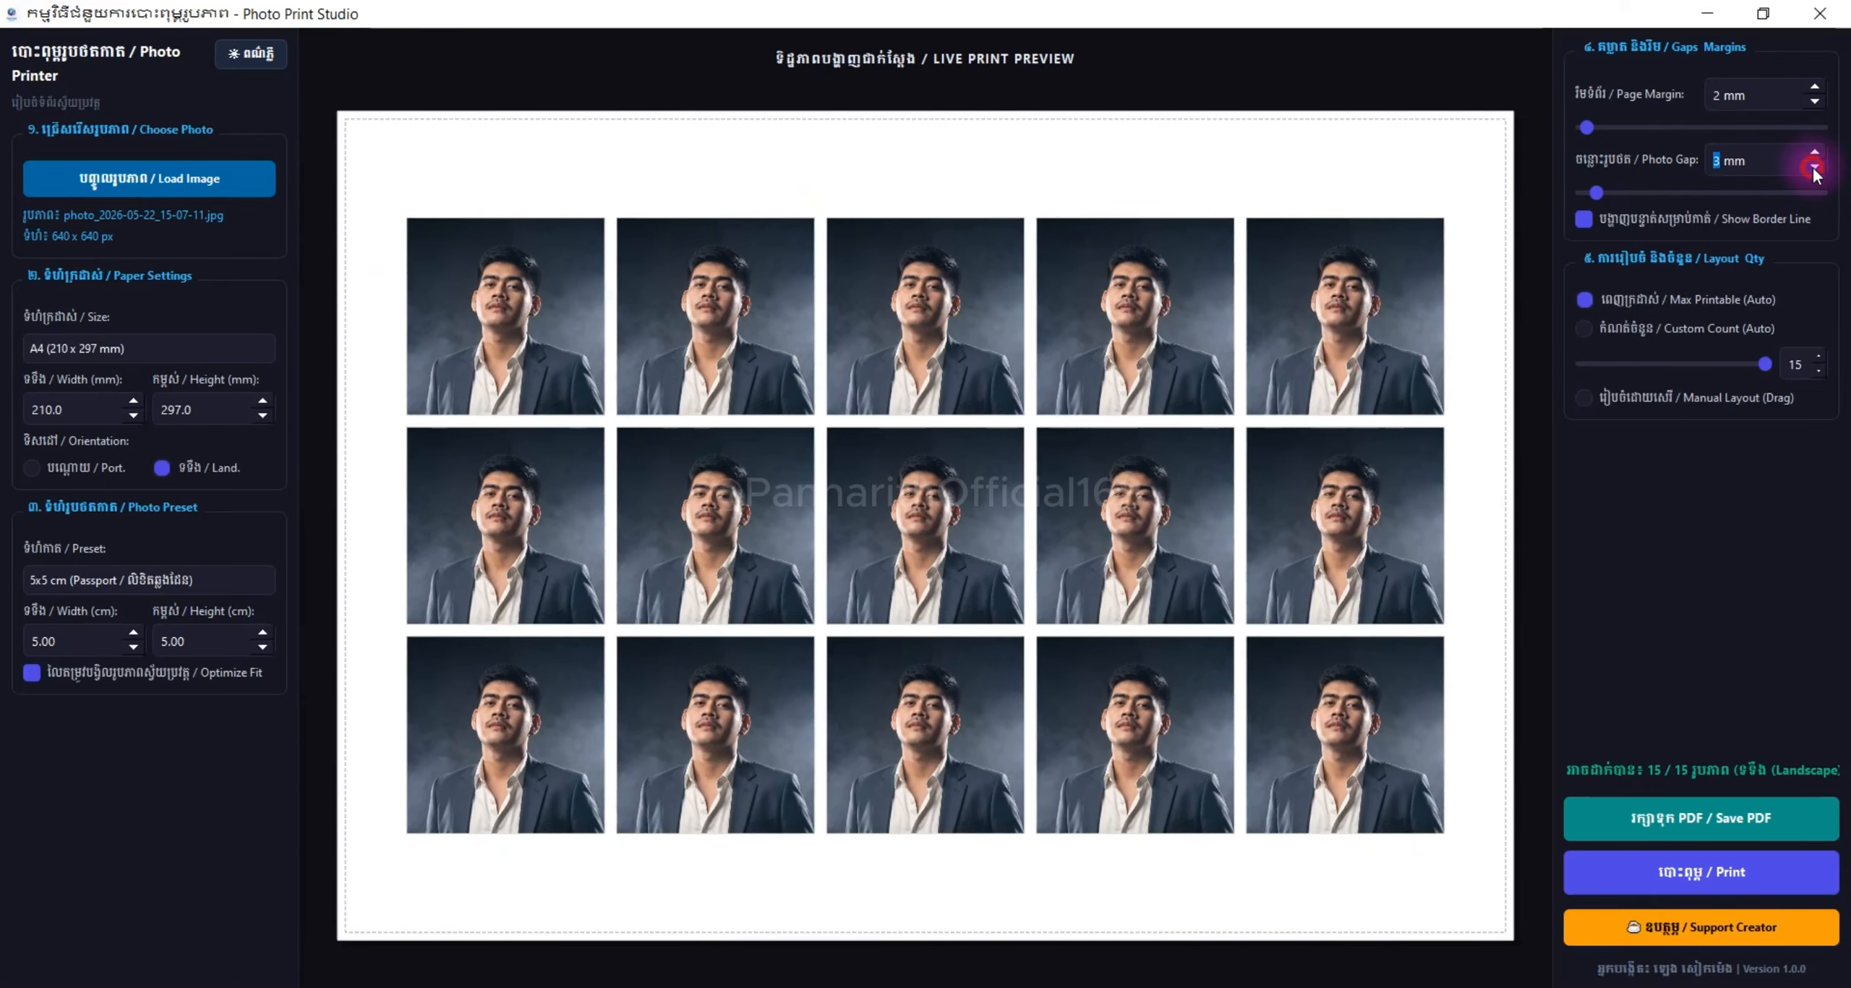
click(1816, 168)
click(1816, 168)
click(1815, 167)
click(1815, 168)
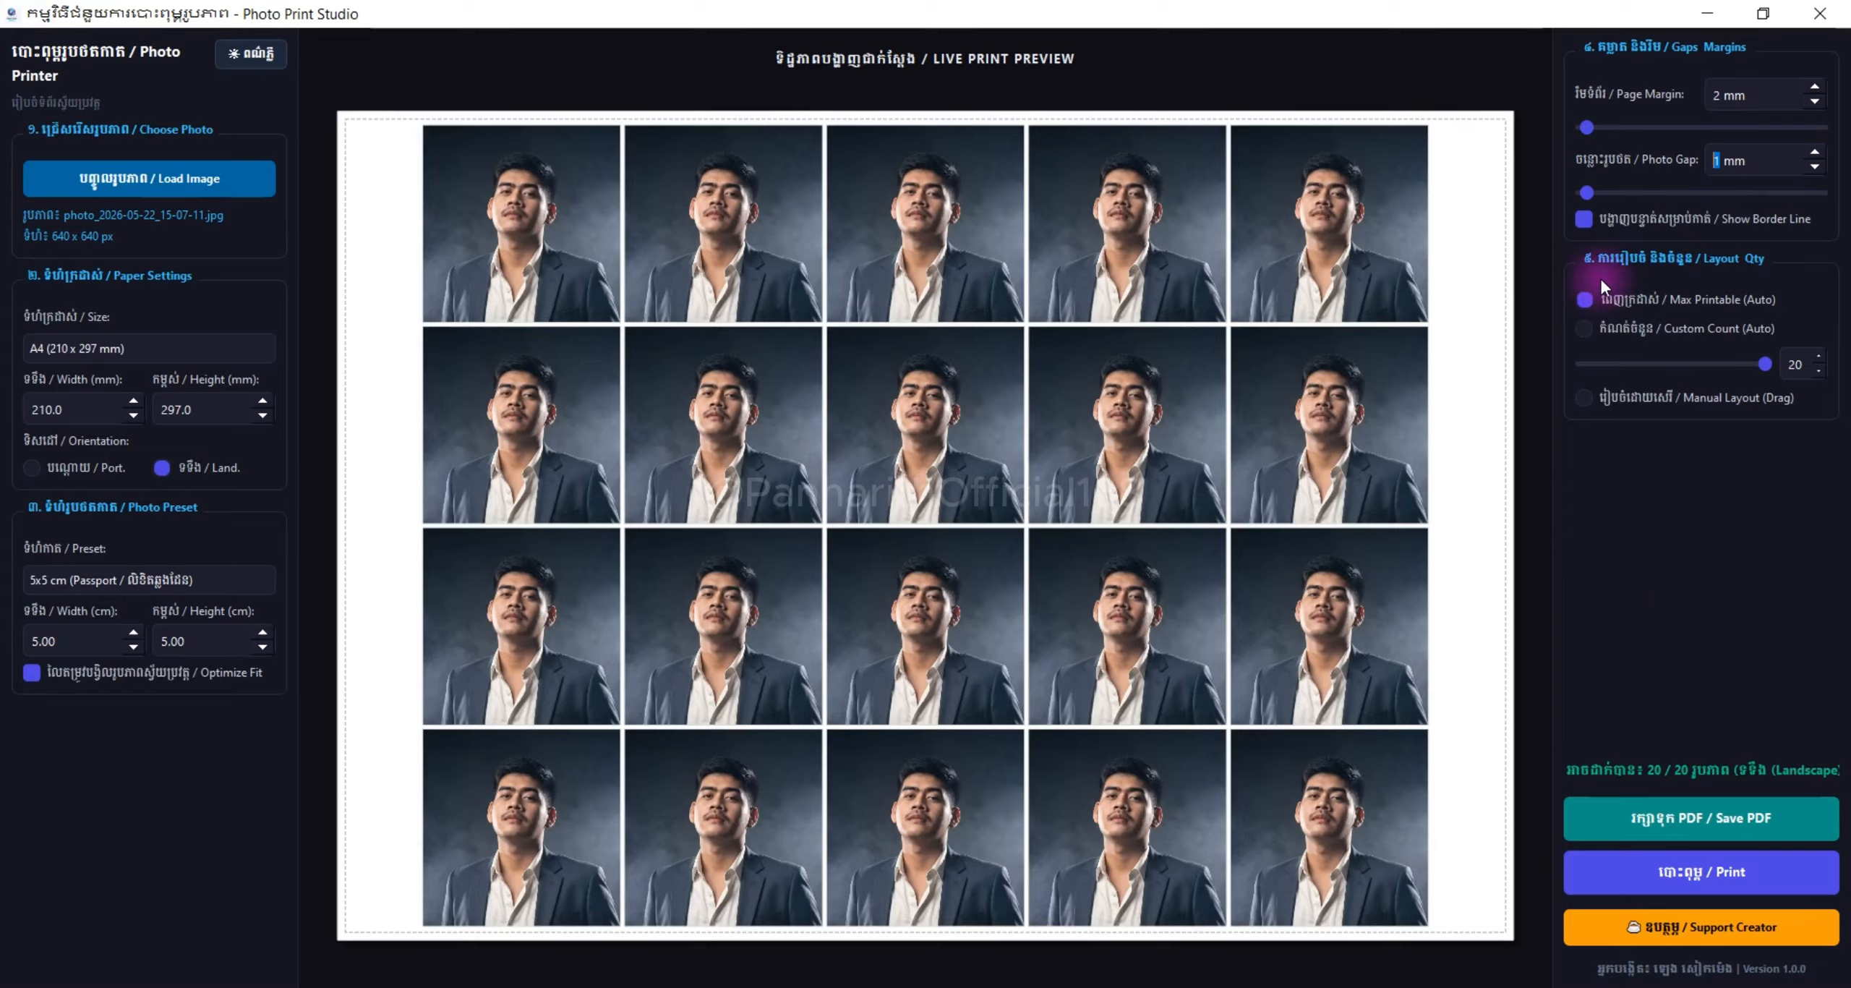
Turn the cutting border lines around the photos off and on again to compare the preview
click(1590, 222)
click(1590, 222)
click(1592, 222)
click(1593, 222)
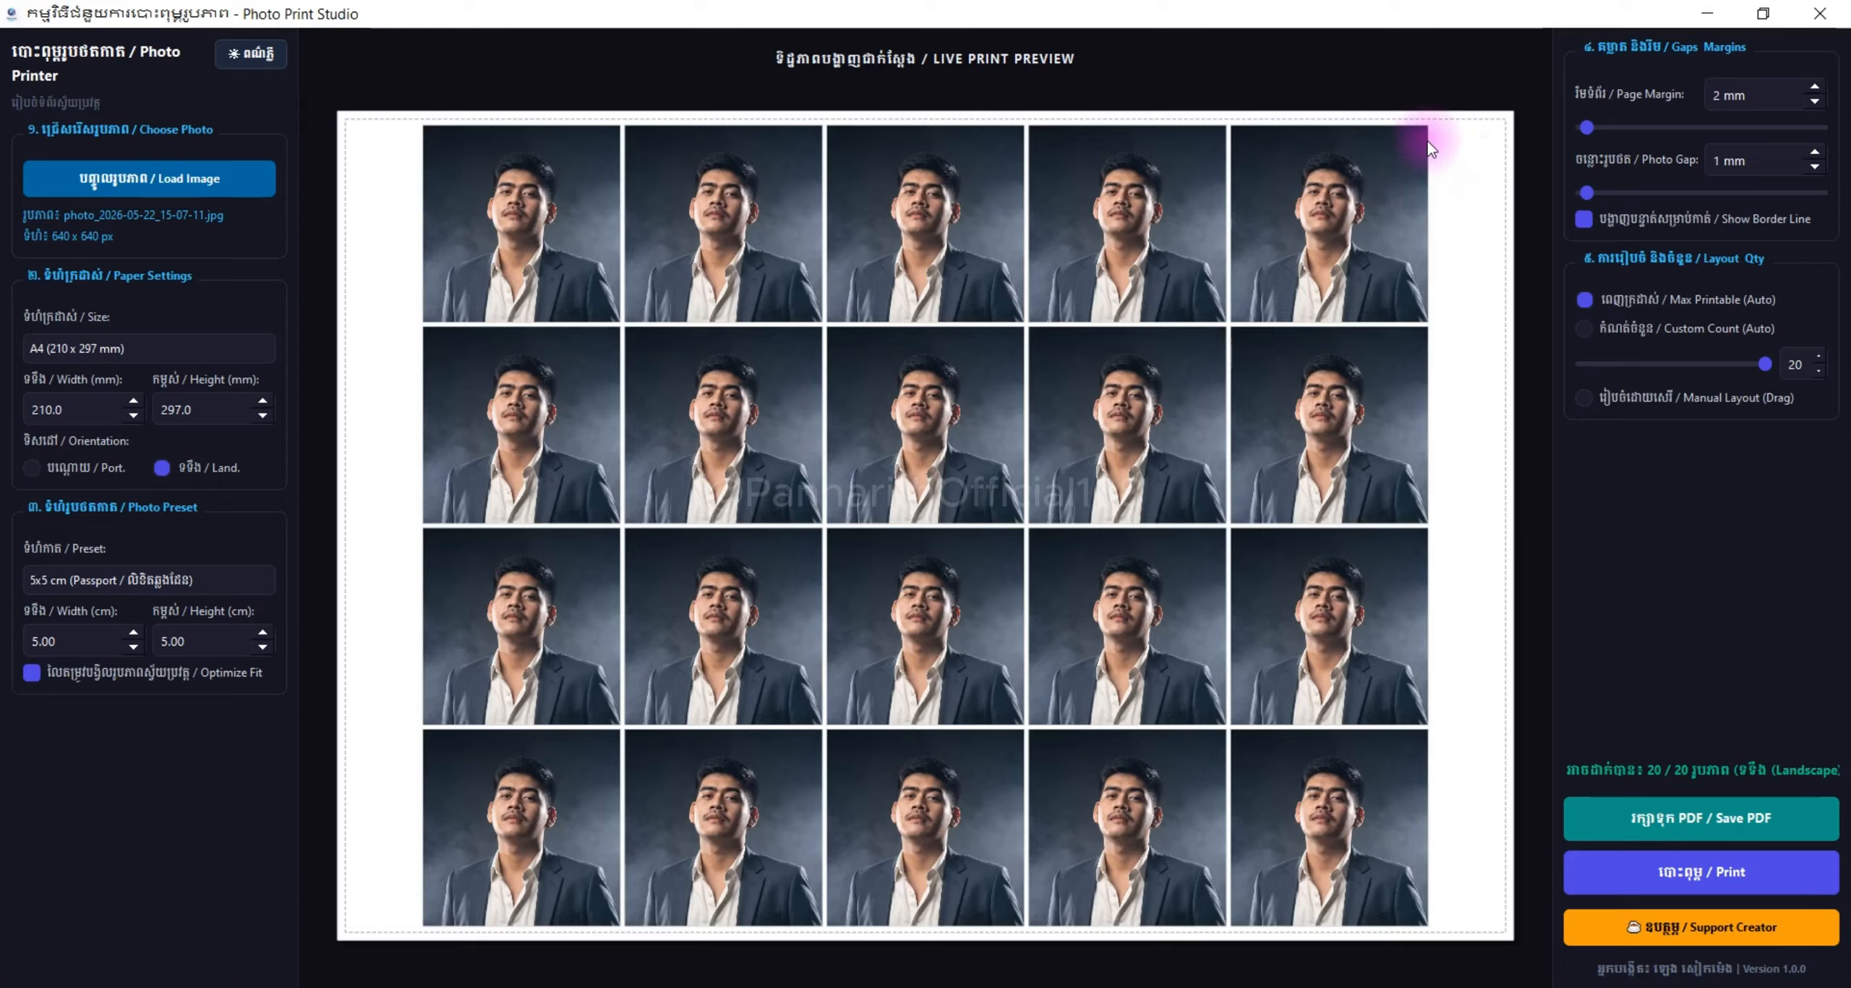
click(1586, 223)
click(1588, 223)
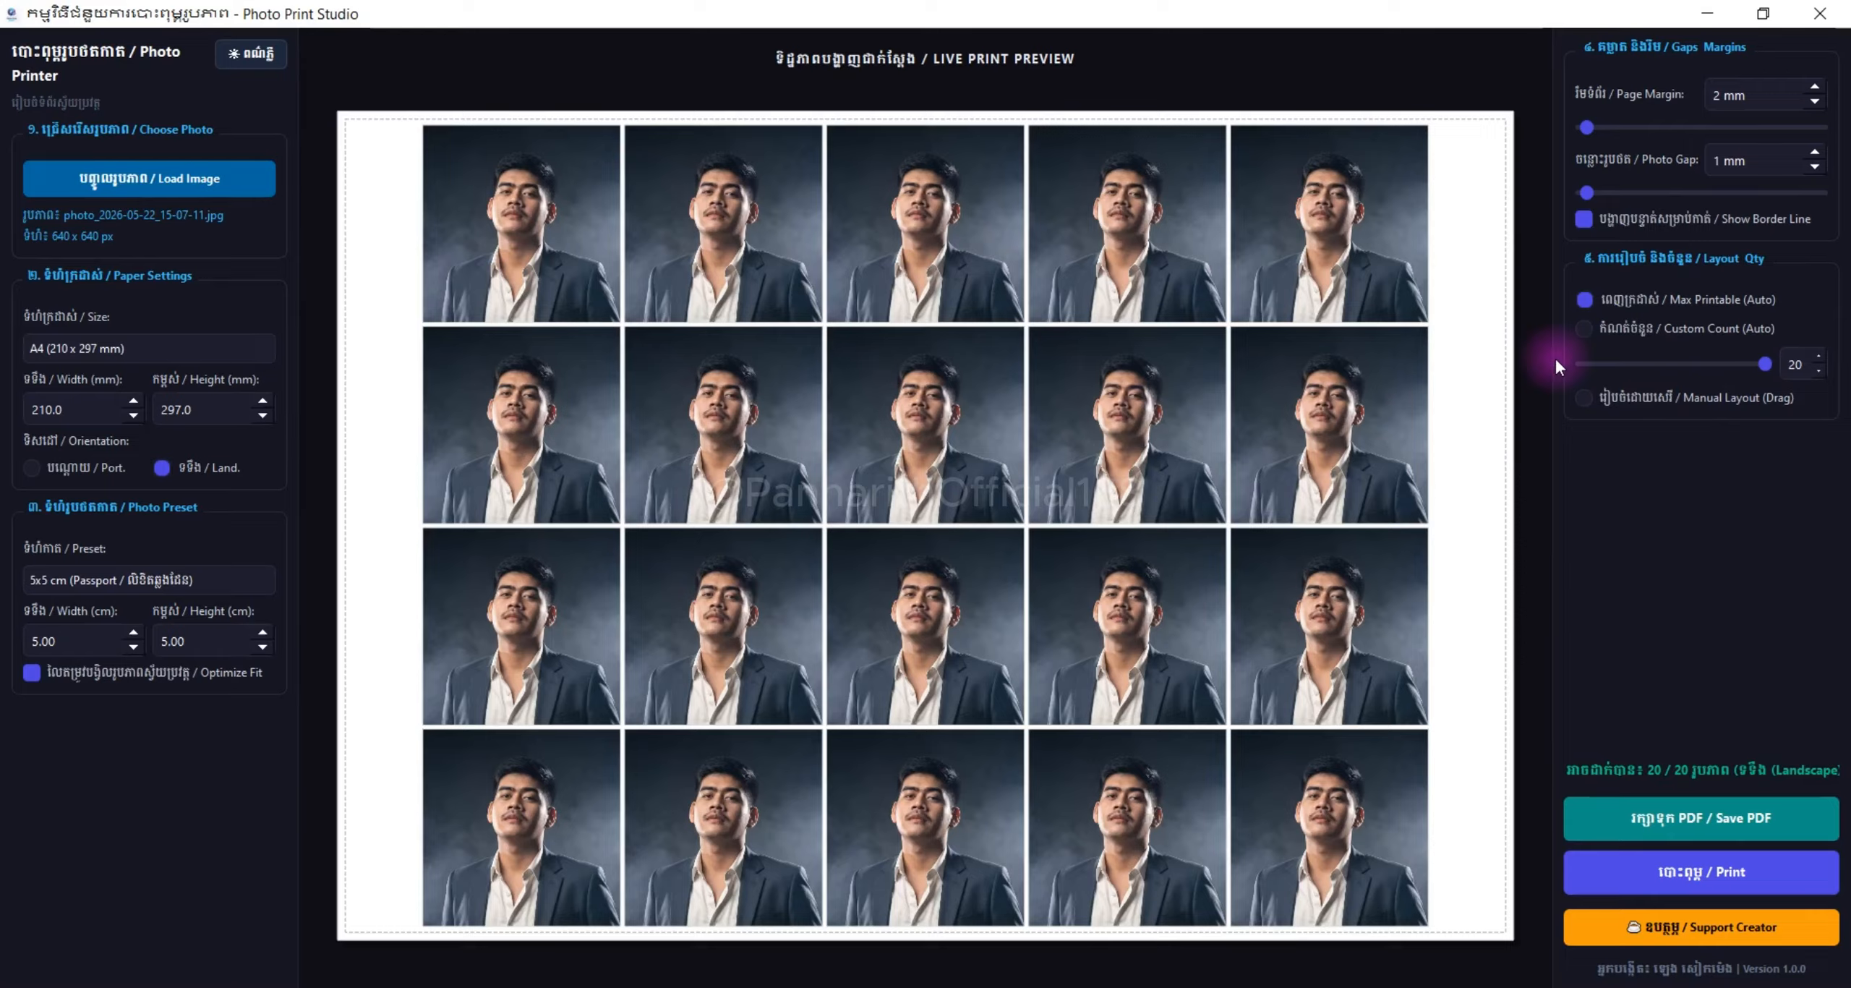
Switch the layout to Custom Count, trying 6 photos before setting the count to 20
click(1585, 330)
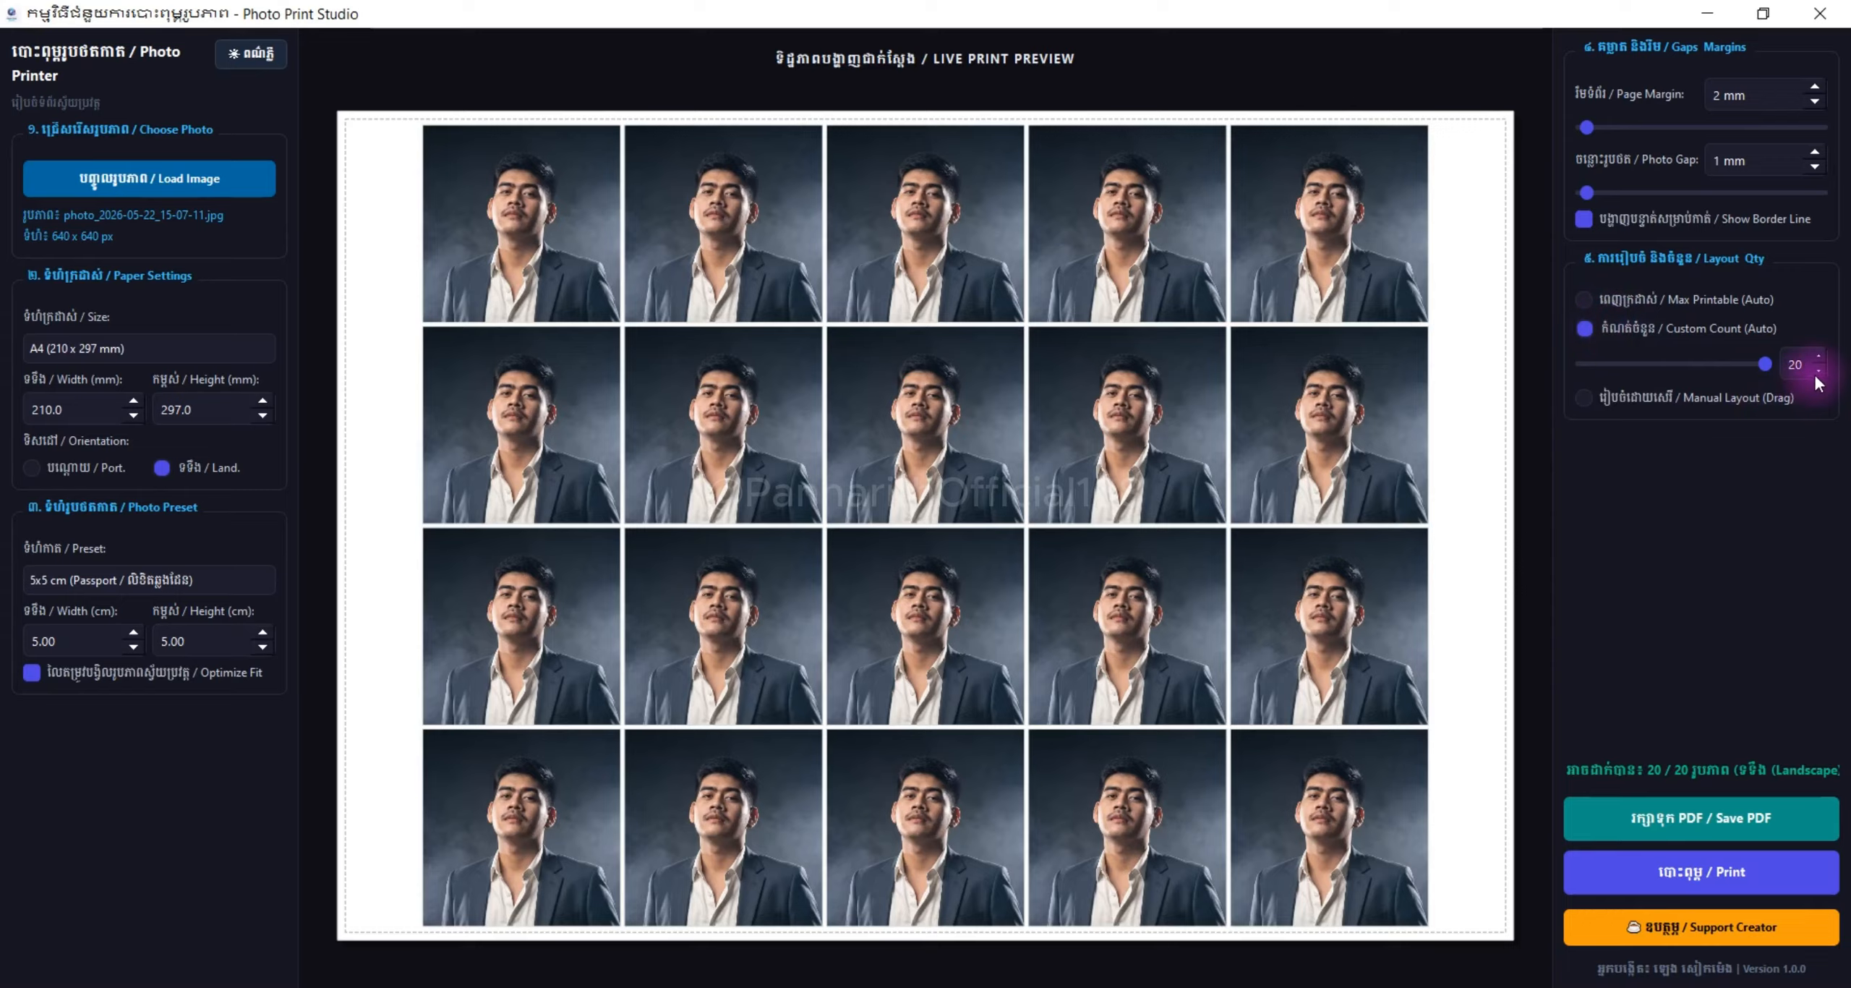
drag(1816, 371, 1820, 370)
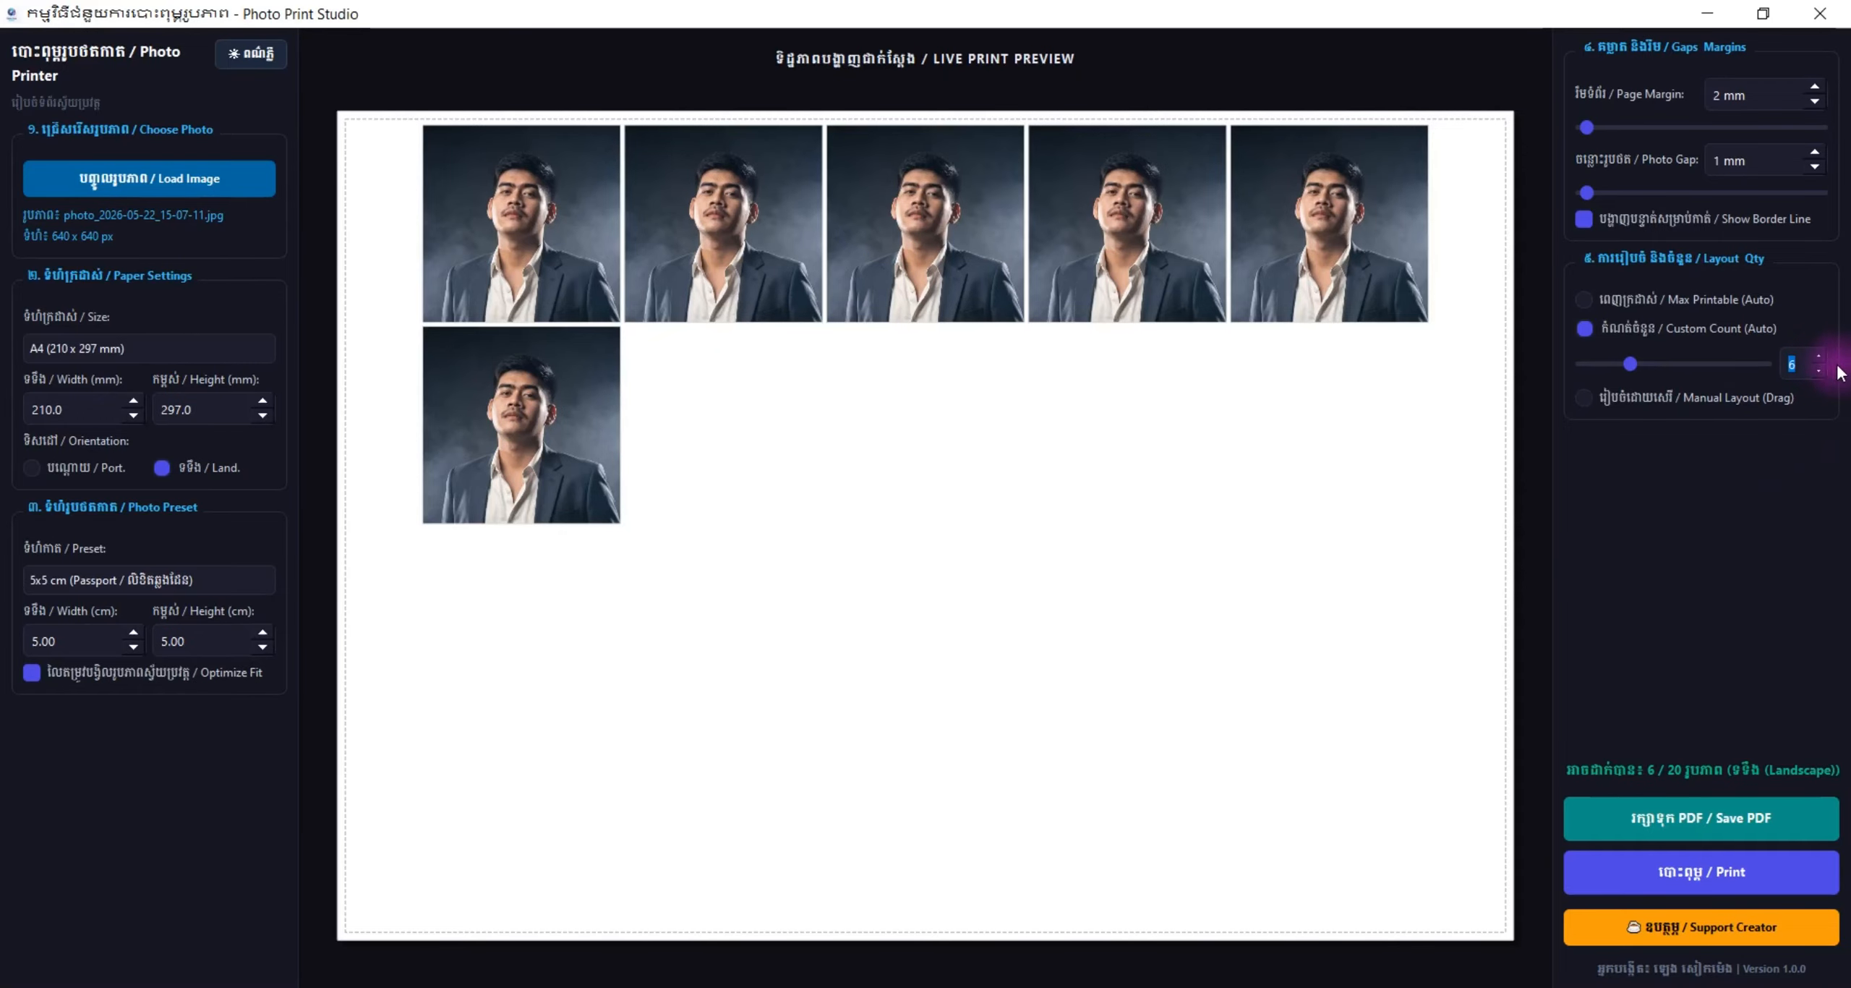
drag(1629, 364, 1765, 364)
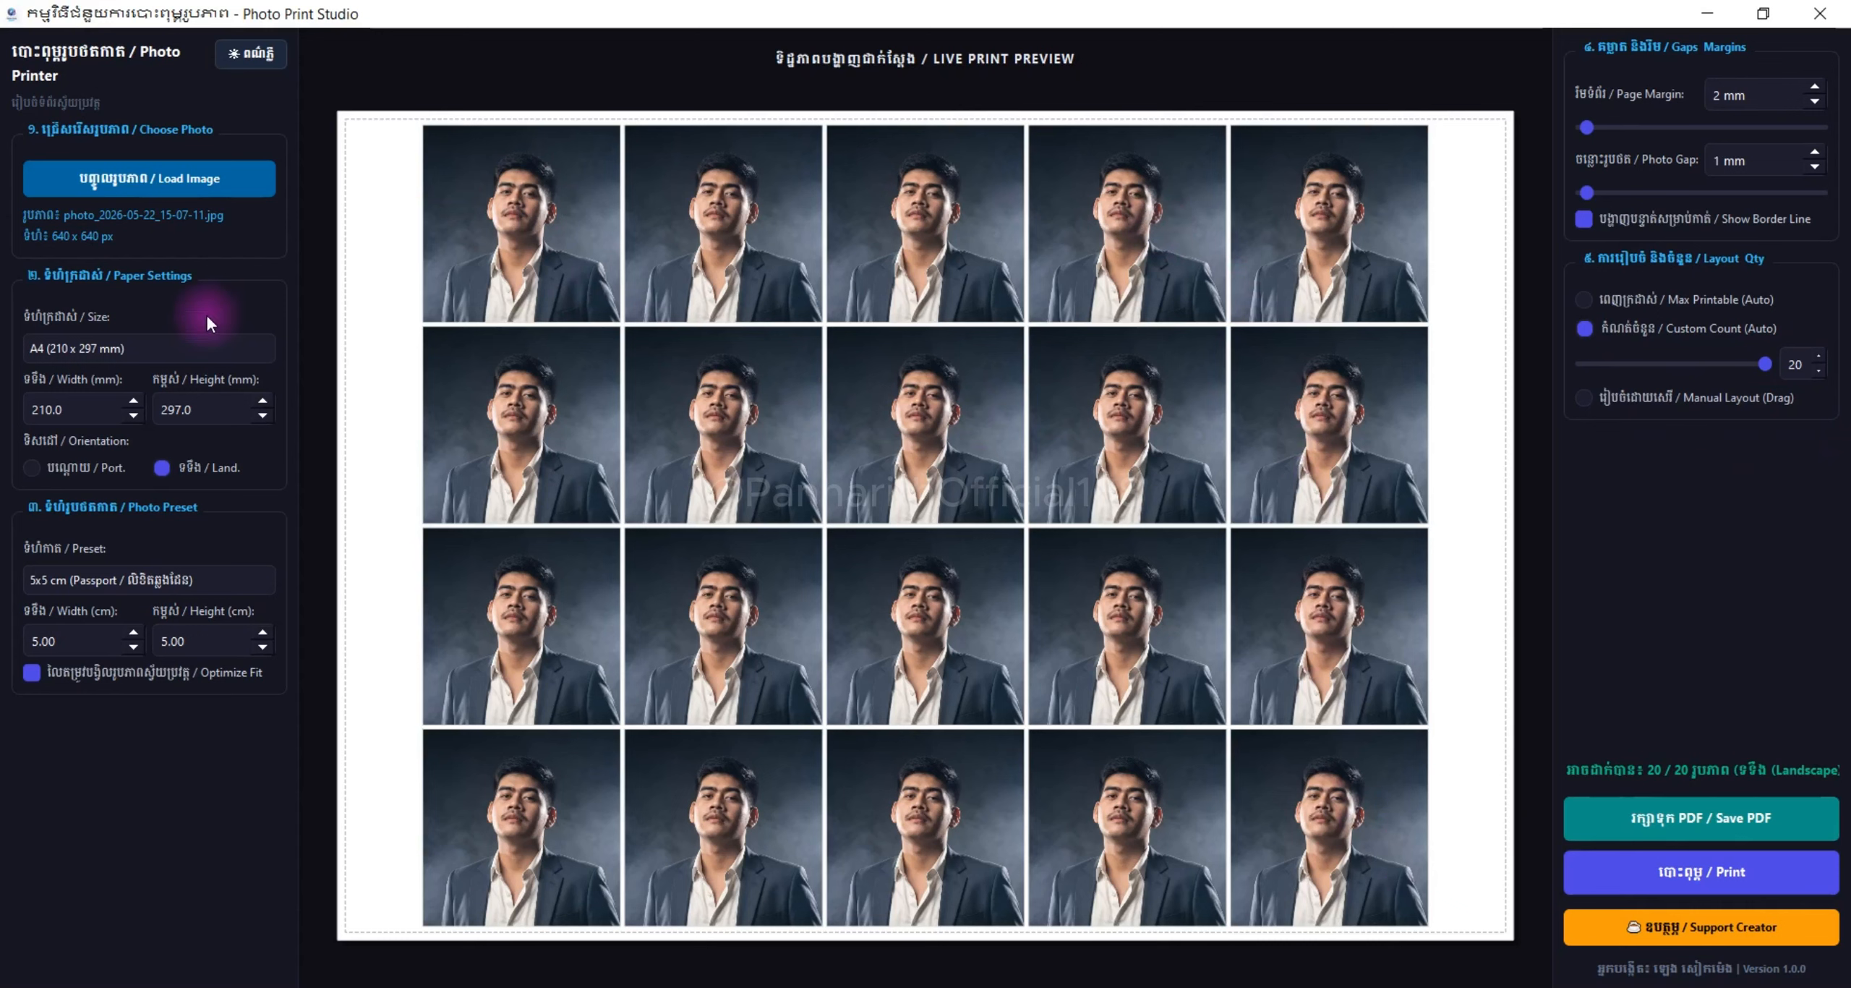
Switch to Manual Layout, shift the five top-row photos toward the page's left margin, and reposition the second row's last and first photos
click(1584, 397)
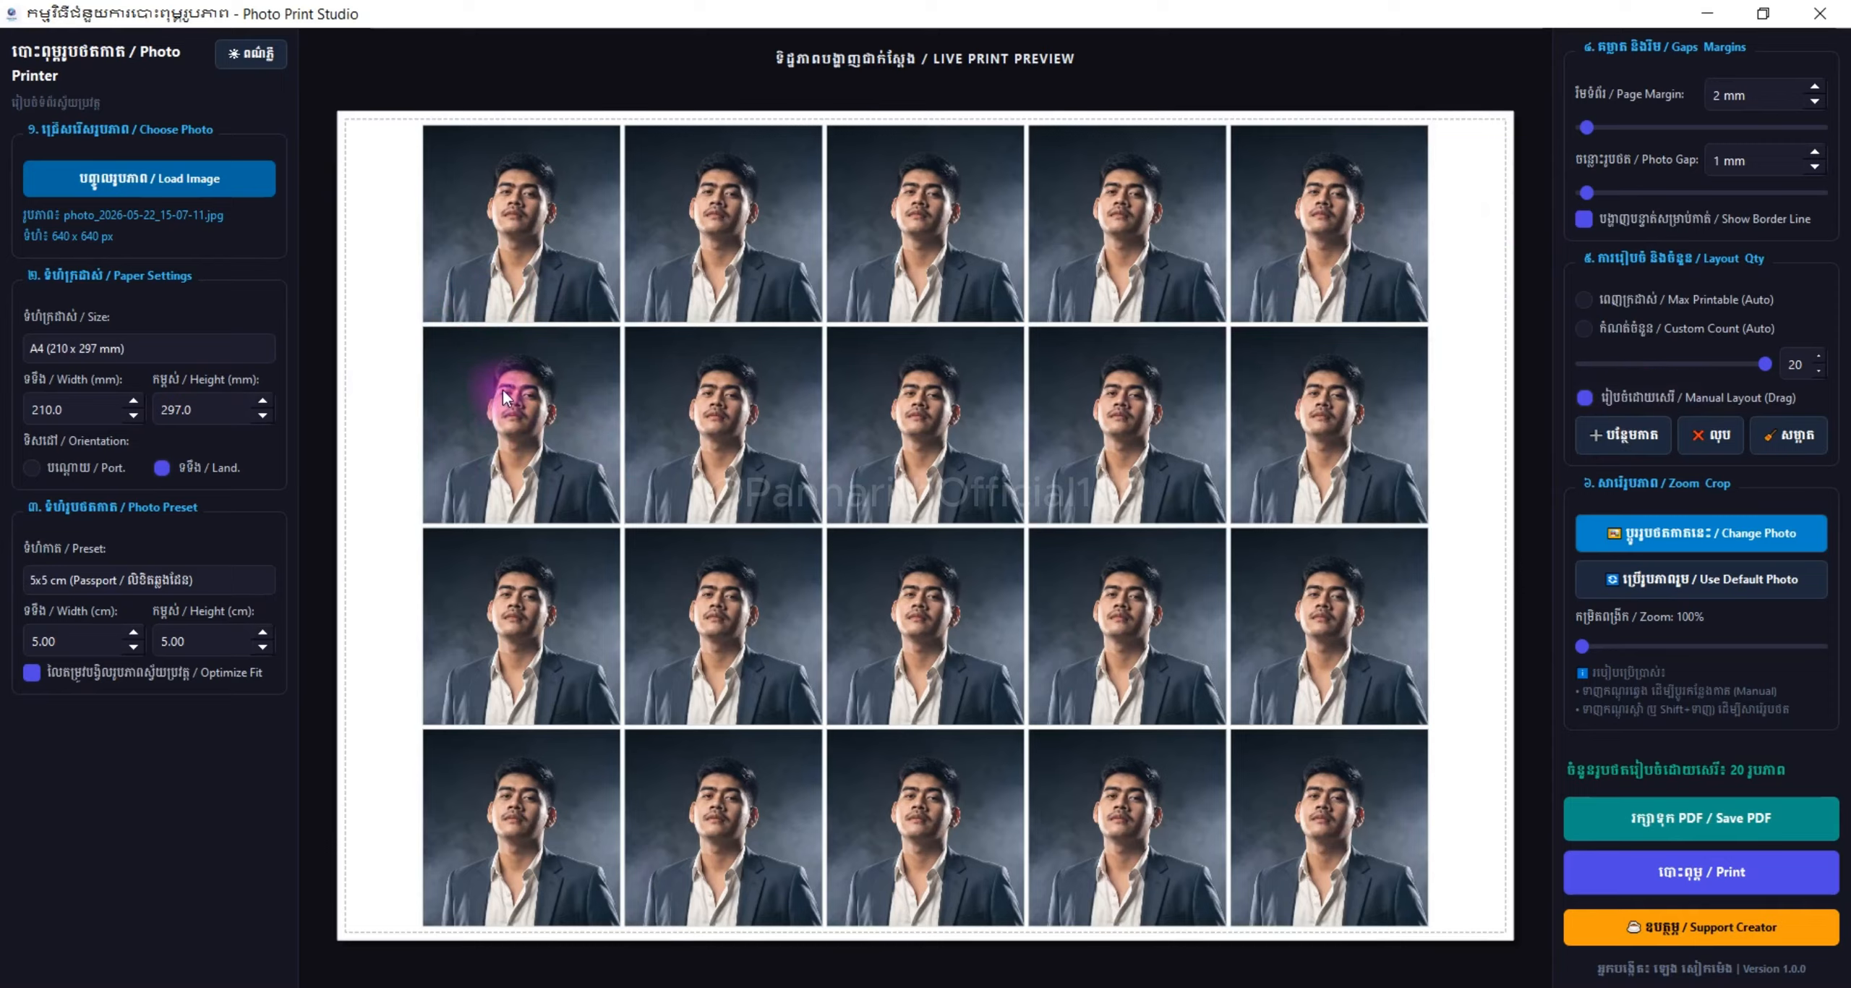
click(533, 262)
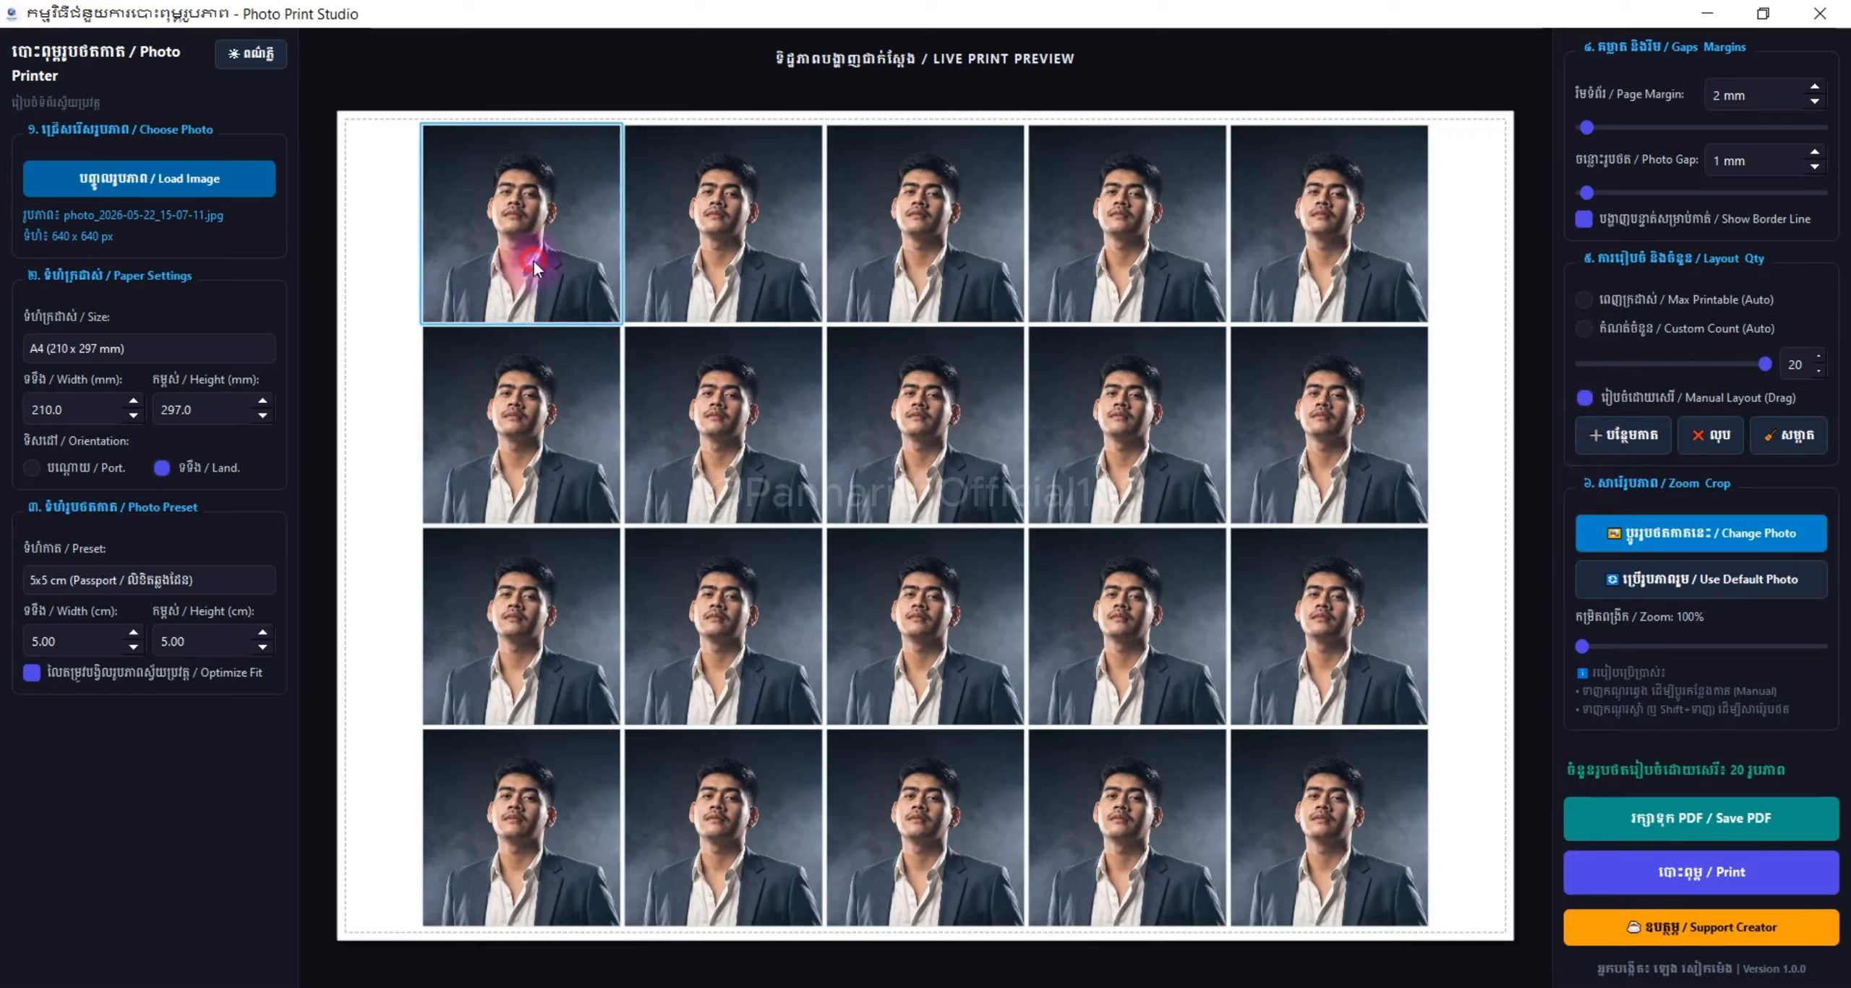
drag(563, 261, 490, 252)
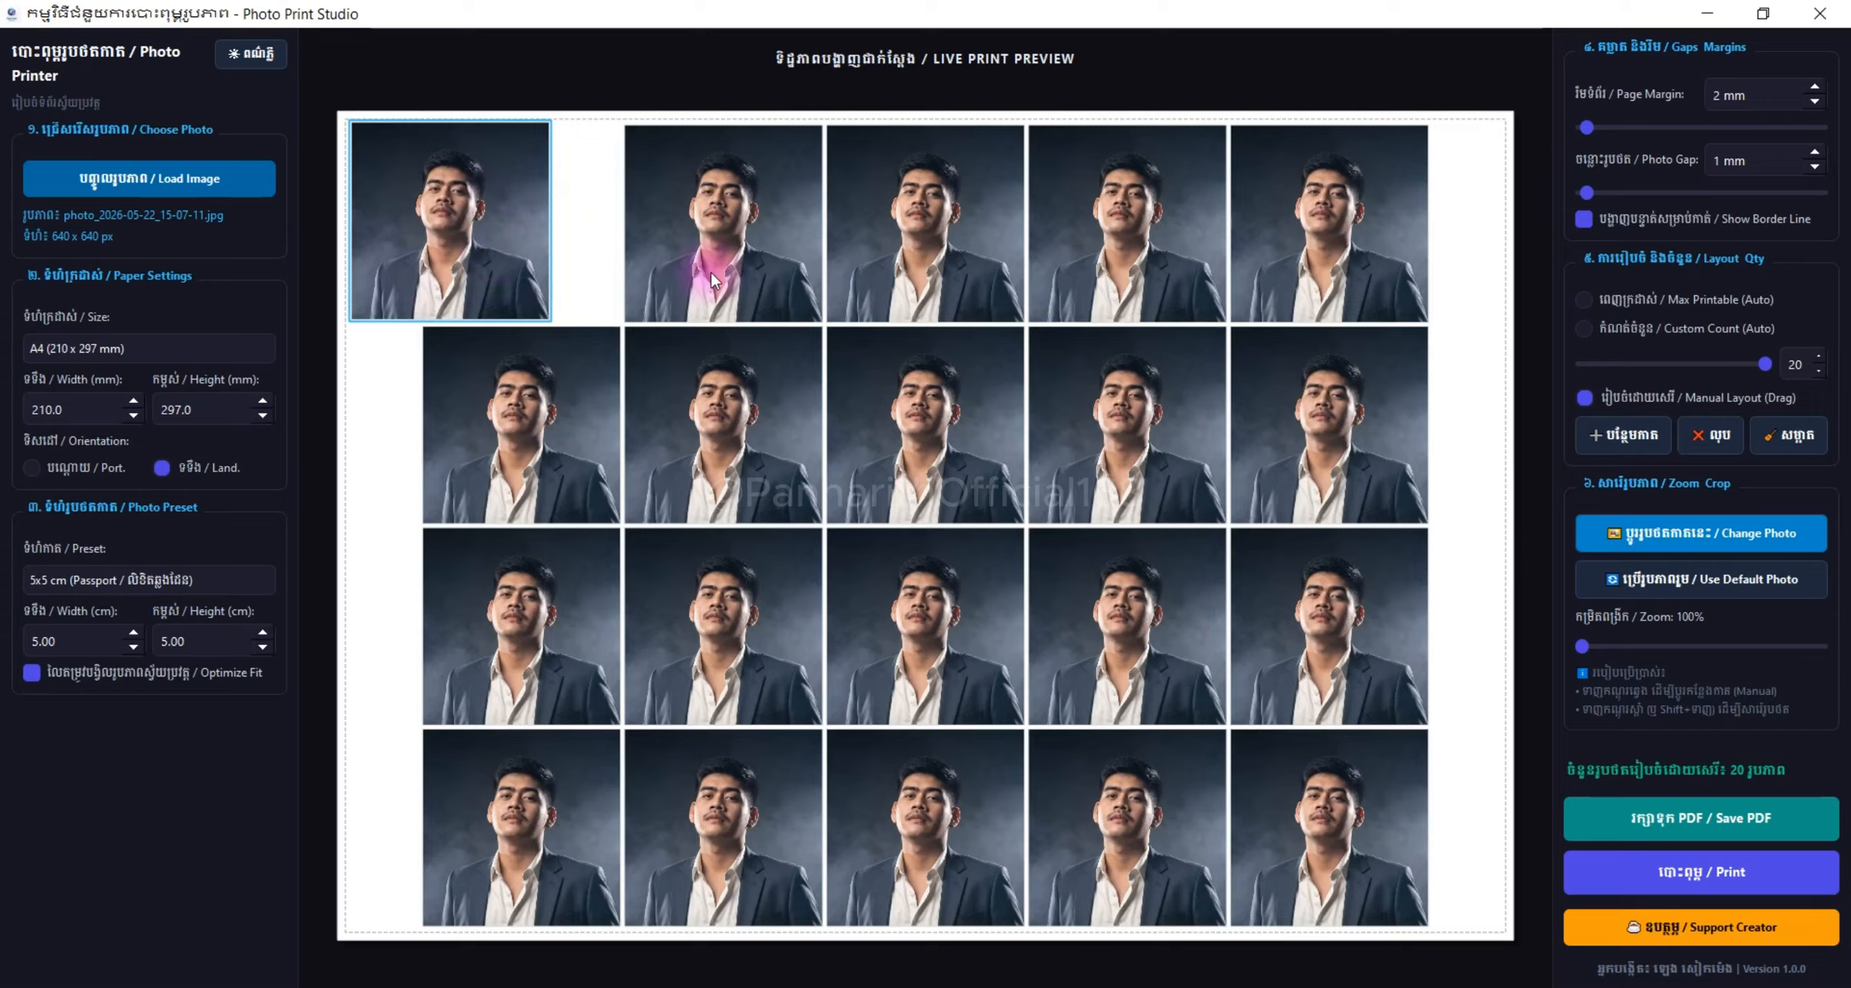
drag(711, 272, 639, 271)
drag(944, 232, 869, 227)
drag(1067, 221, 1040, 230)
click(1285, 224)
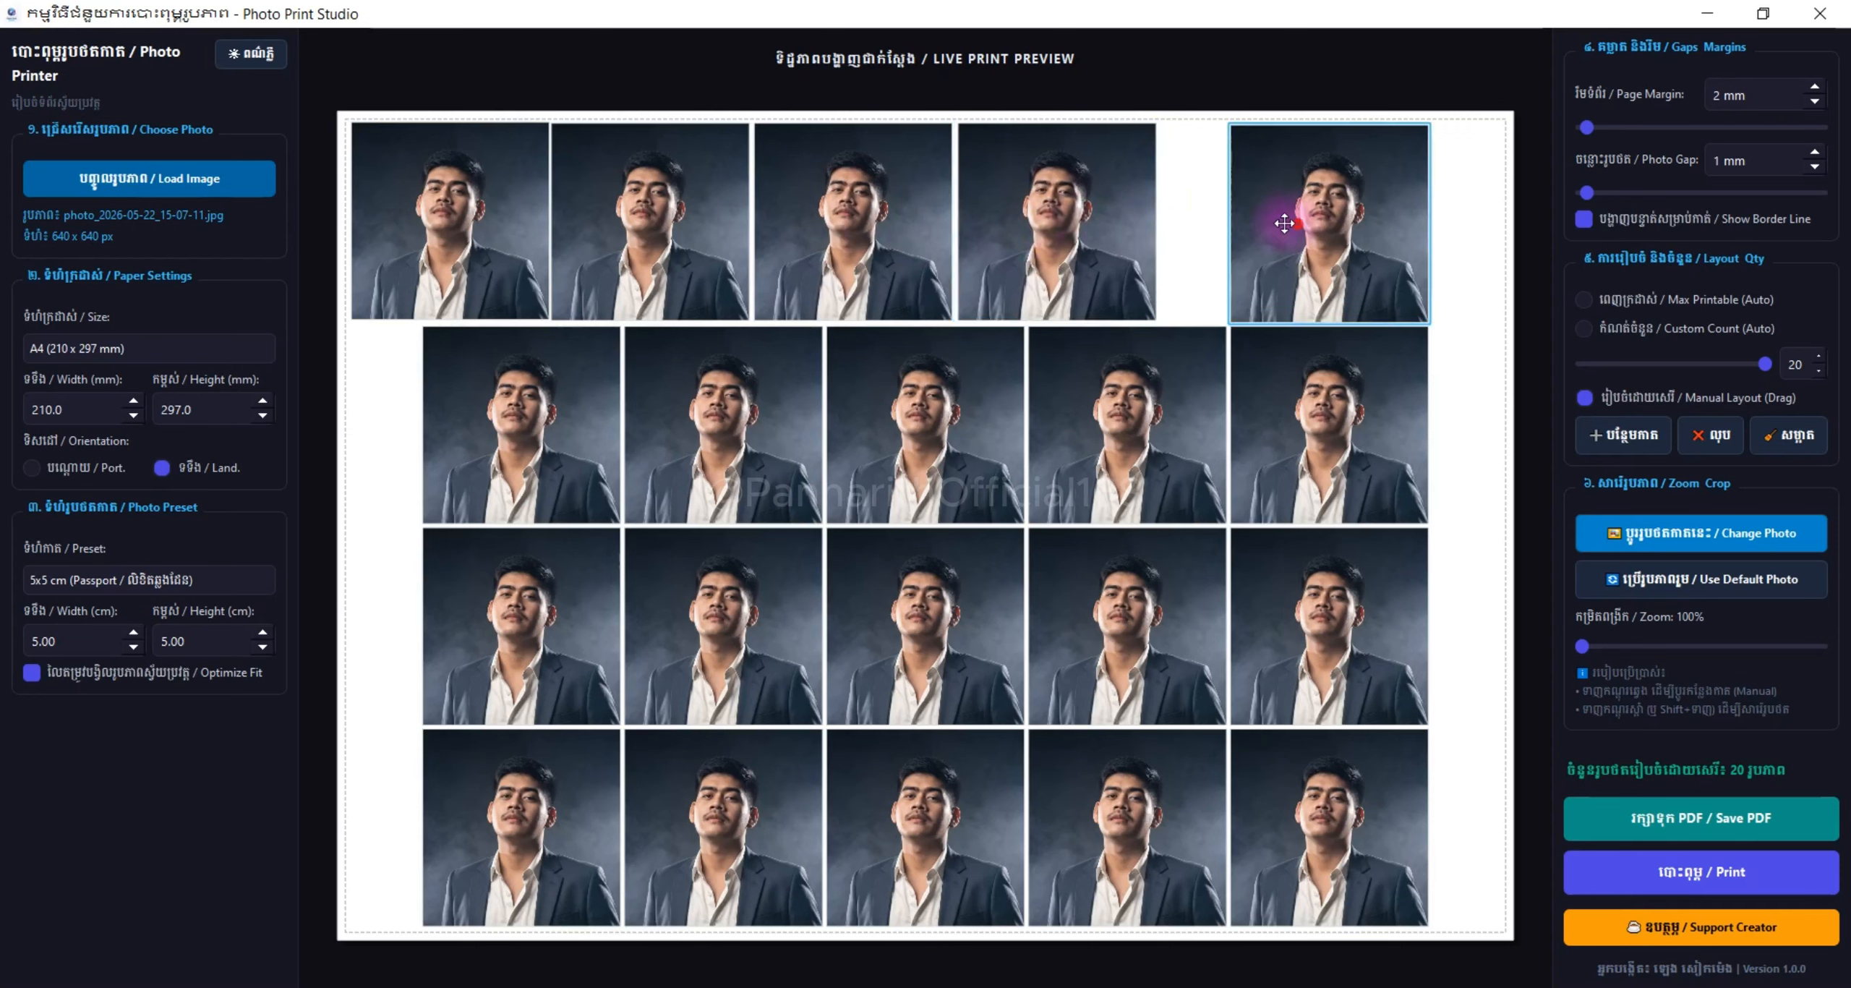
drag(1285, 223, 1228, 224)
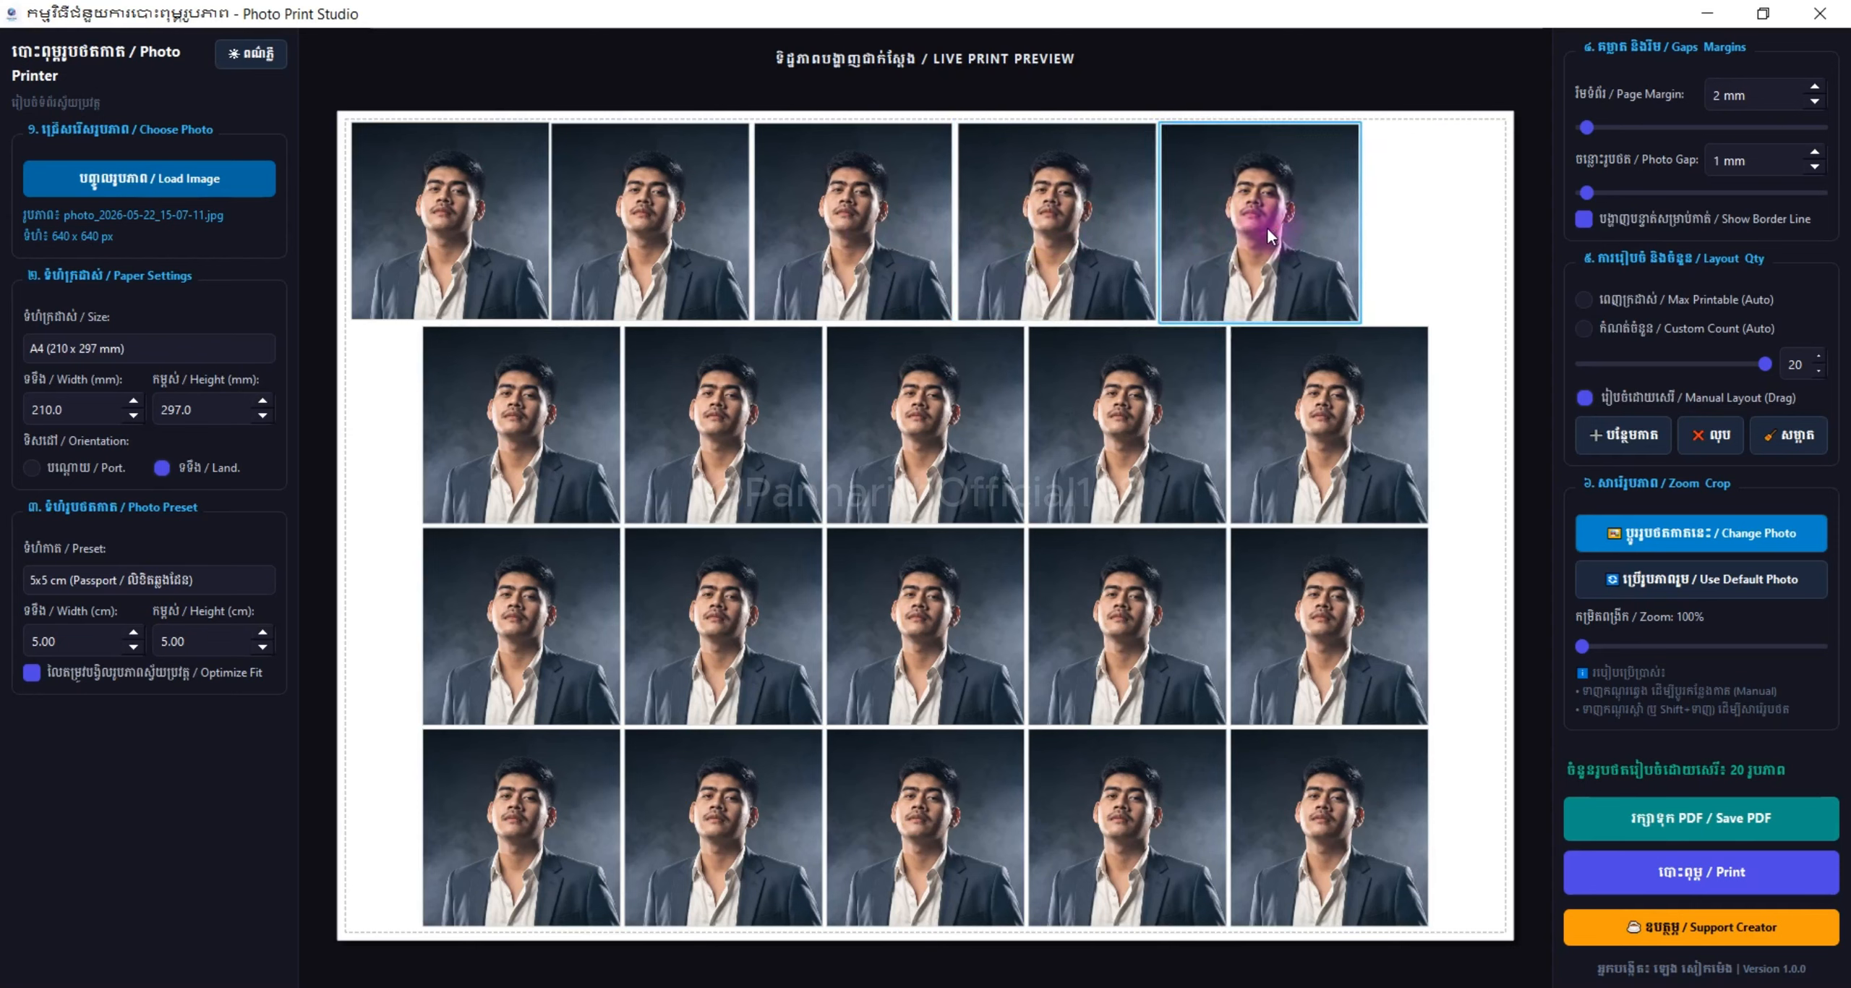
drag(1353, 405, 1382, 434)
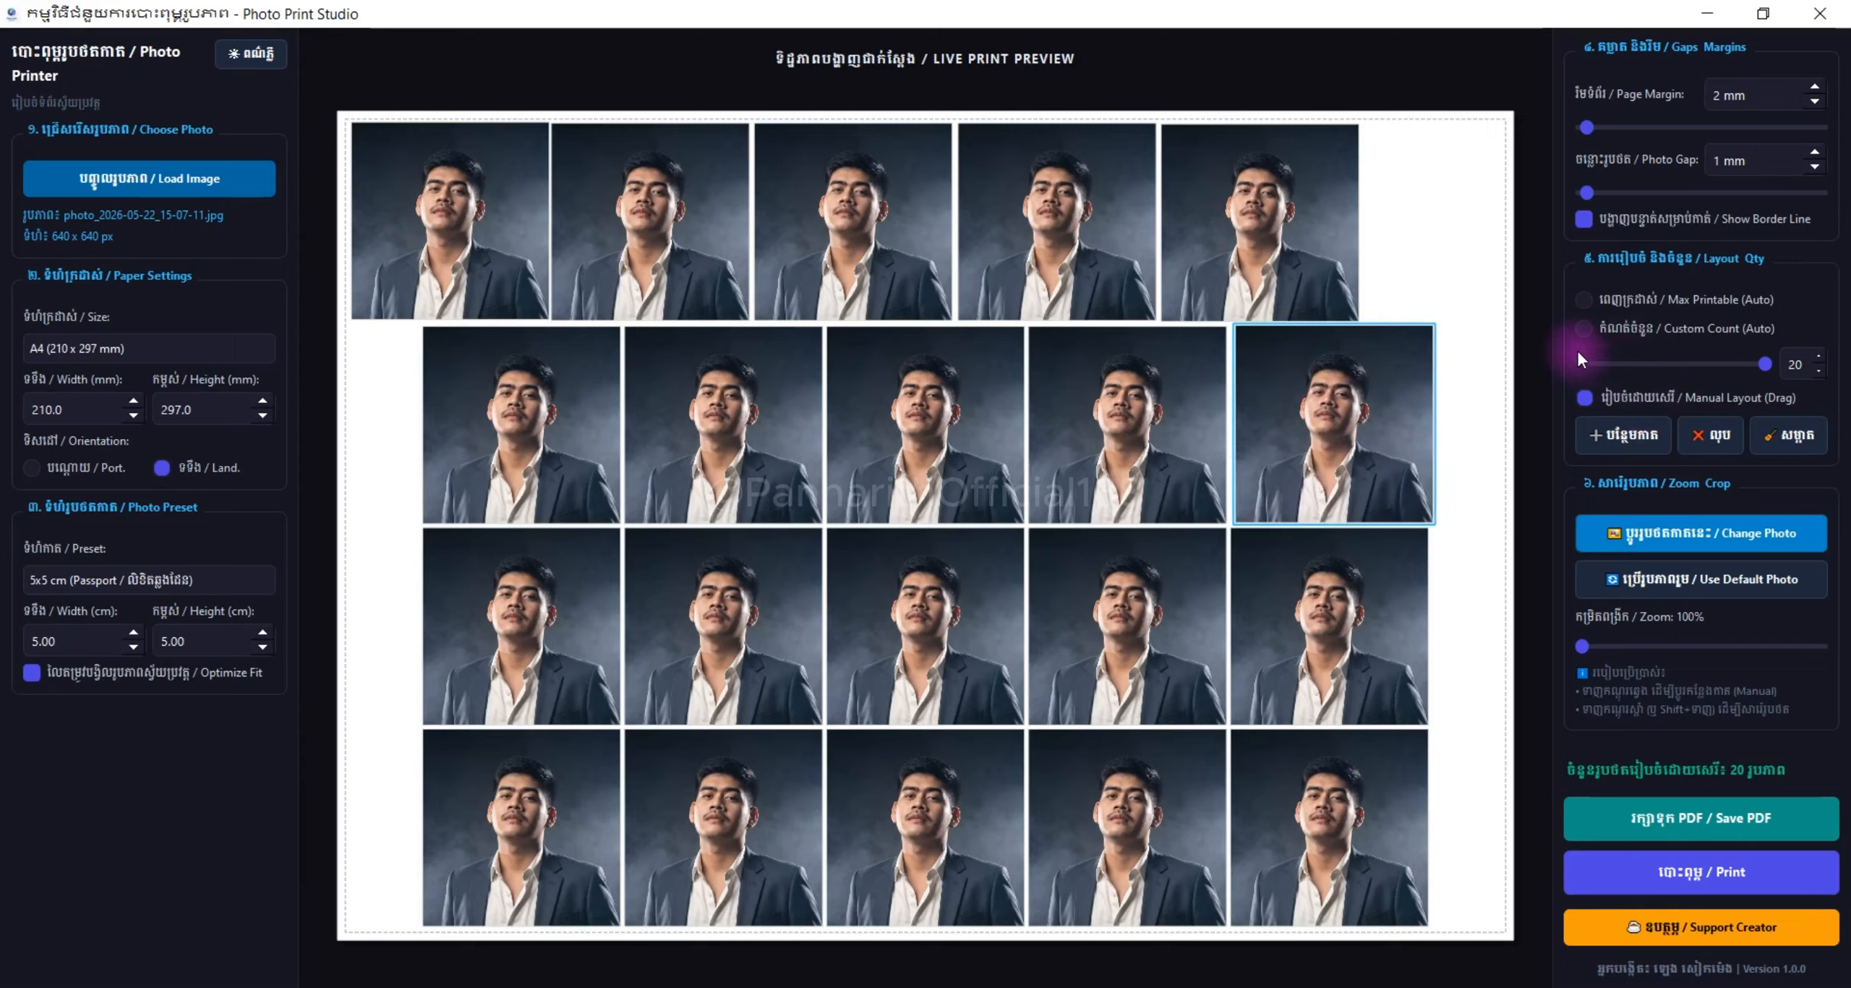
drag(517, 482, 478, 467)
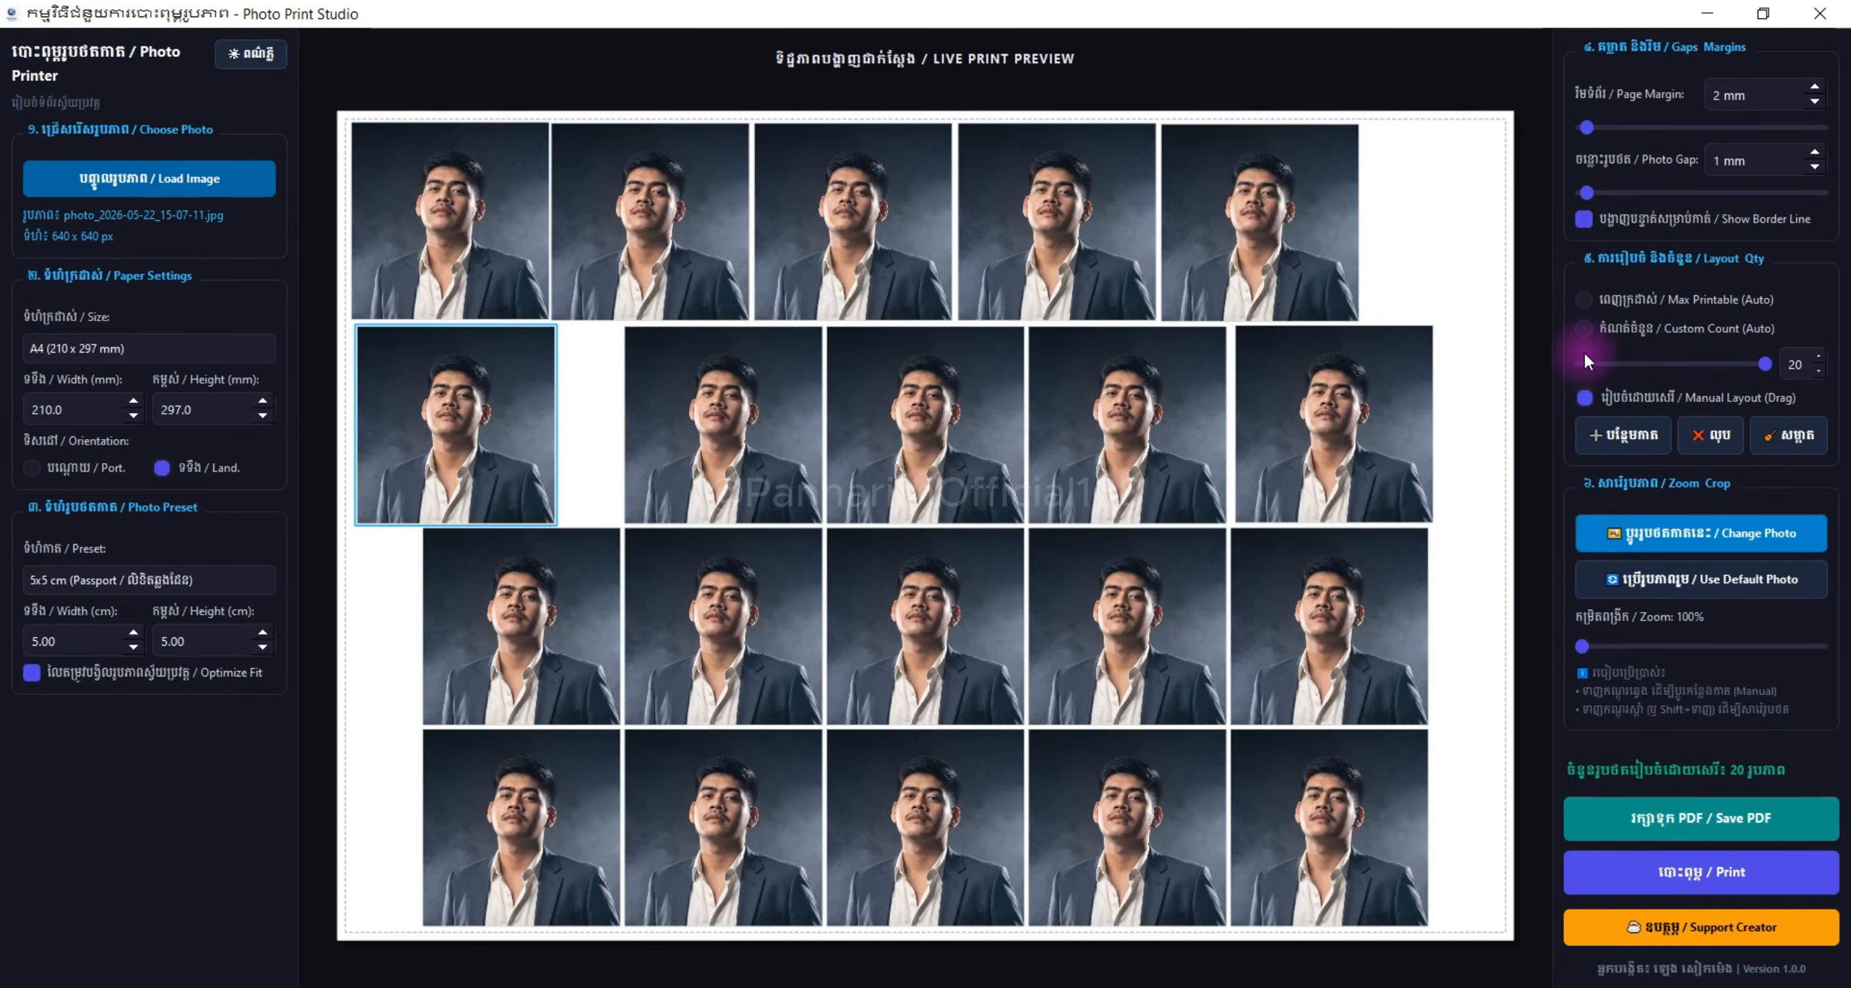
Return the photos to an automatic arrangement, trying Custom Count and settling on Max Printable
click(1584, 328)
click(1582, 299)
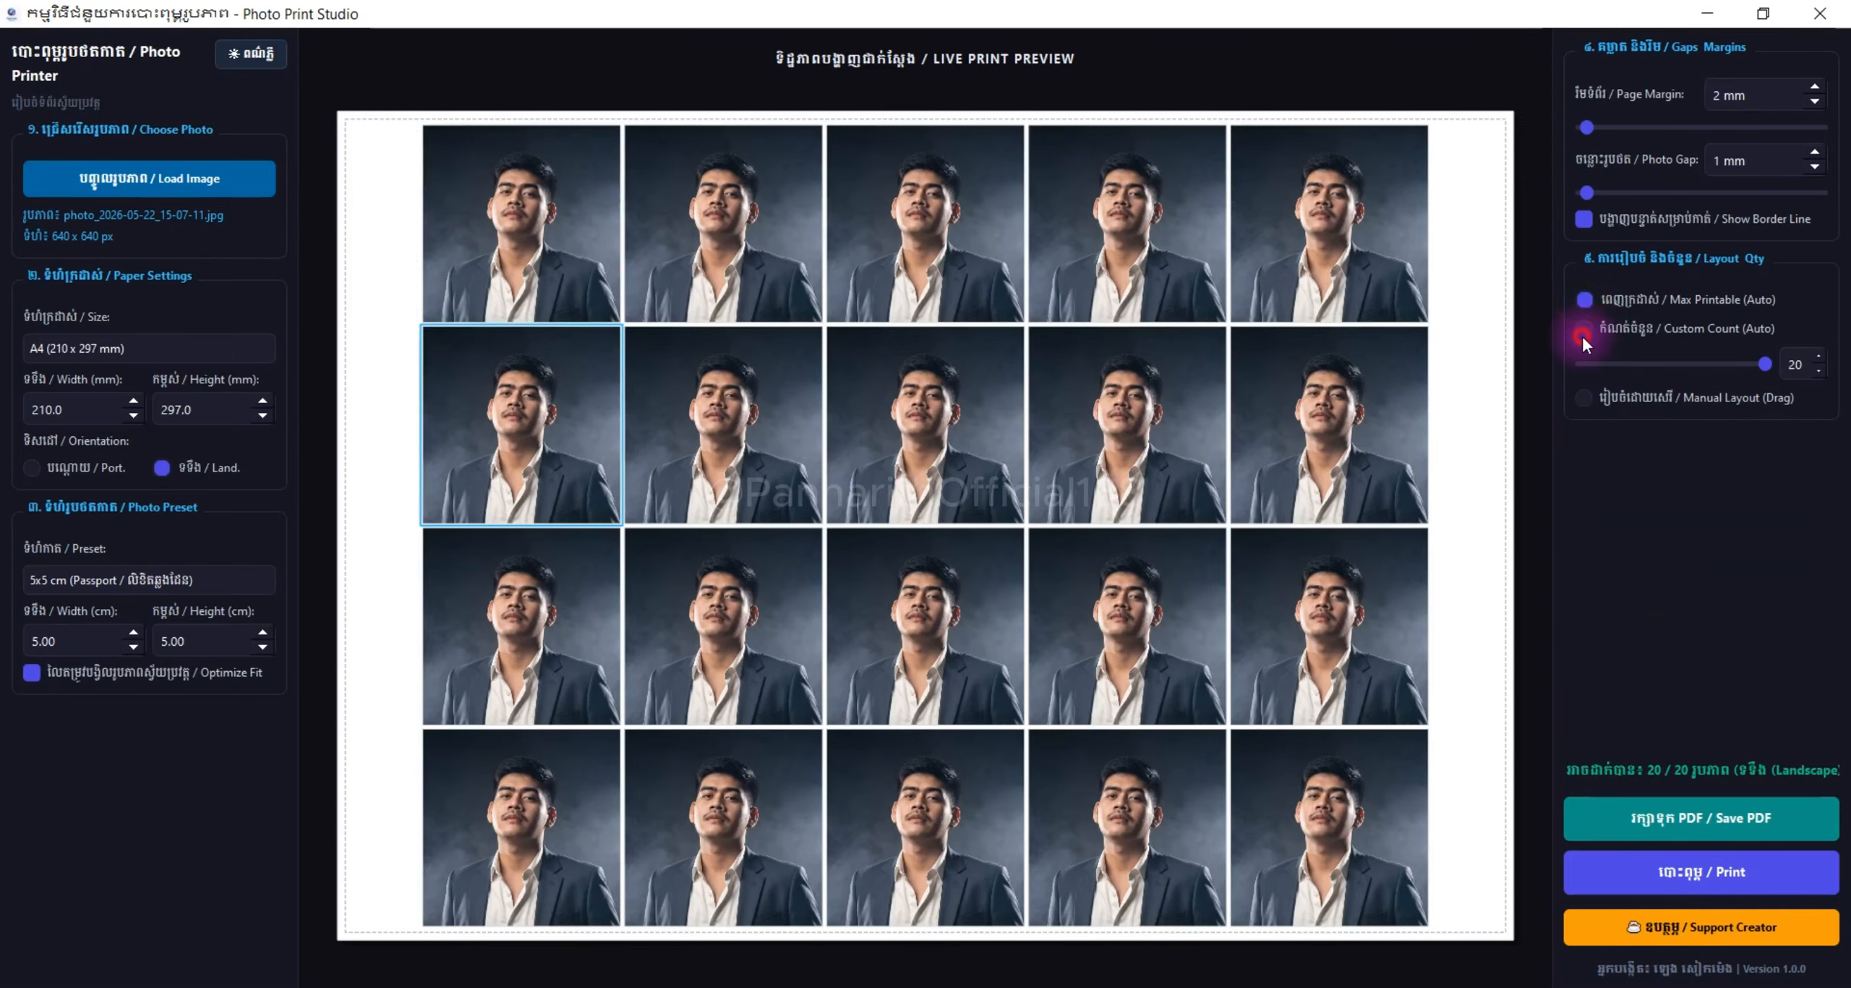
click(1583, 330)
click(1584, 299)
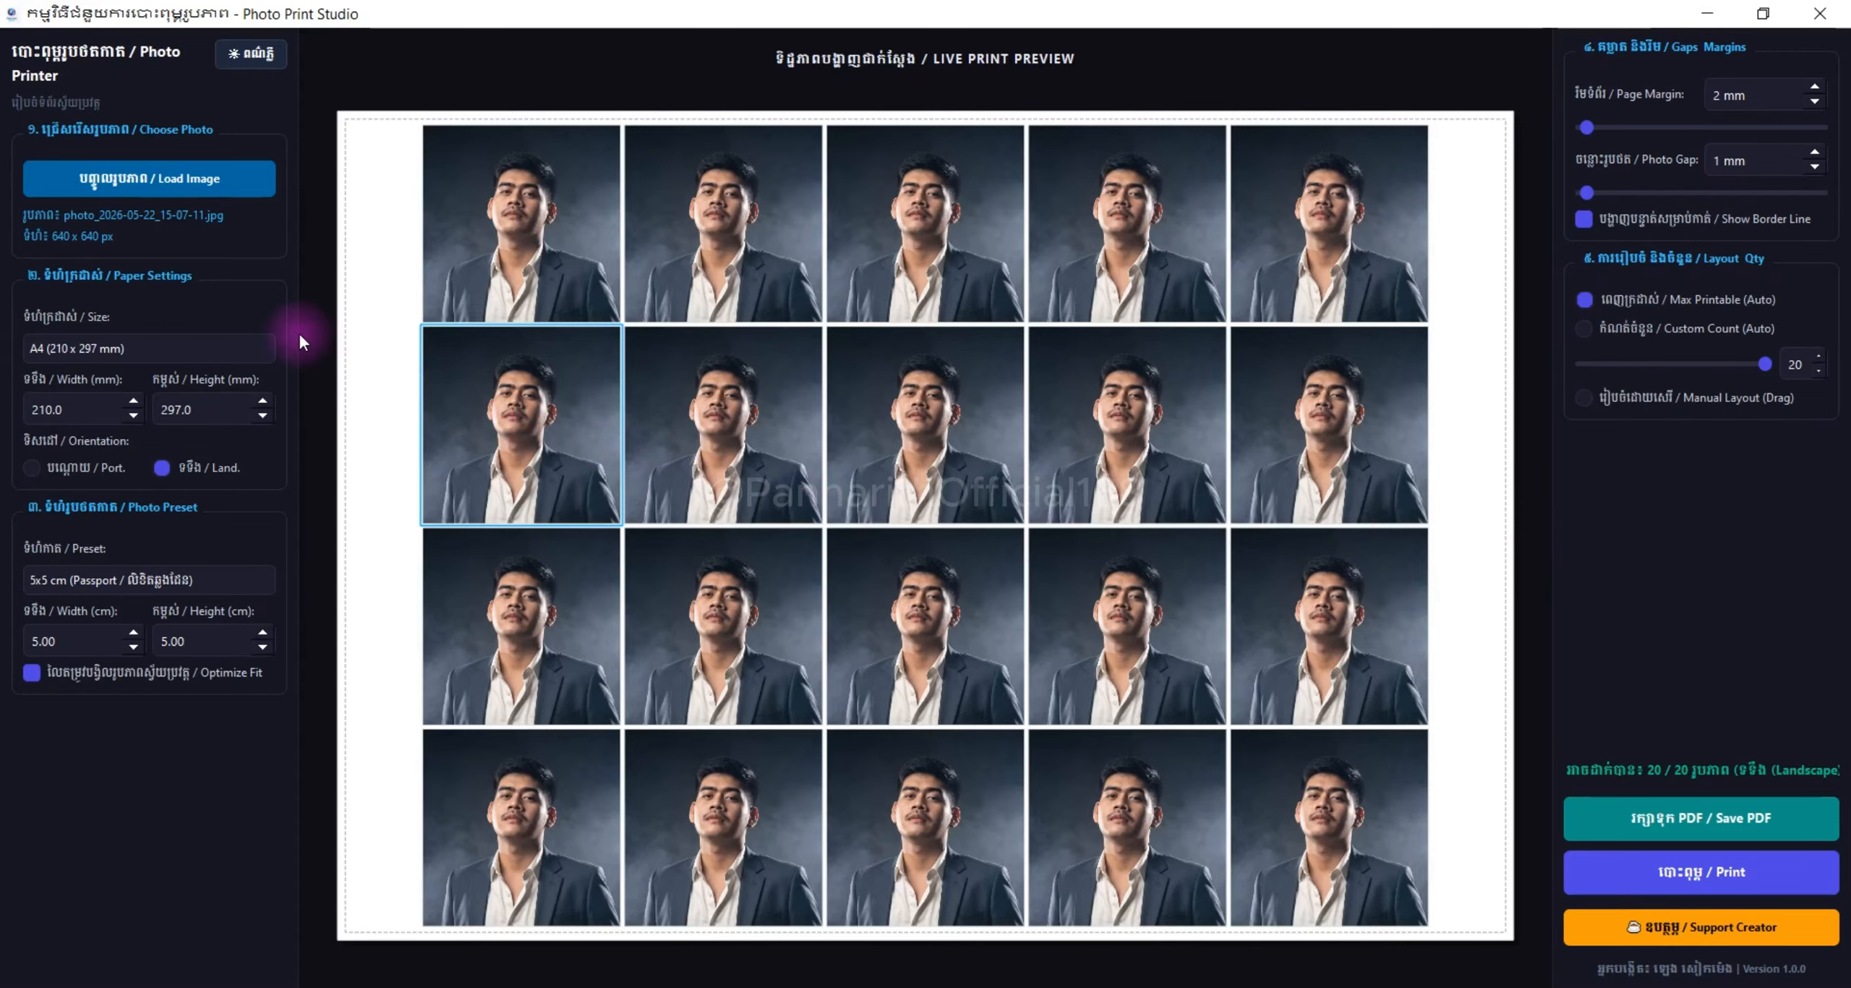
Replace only the fourth photo in the second row with the Downloads image t-800-endoskeleton-3840x2160-26738
click(392, 159)
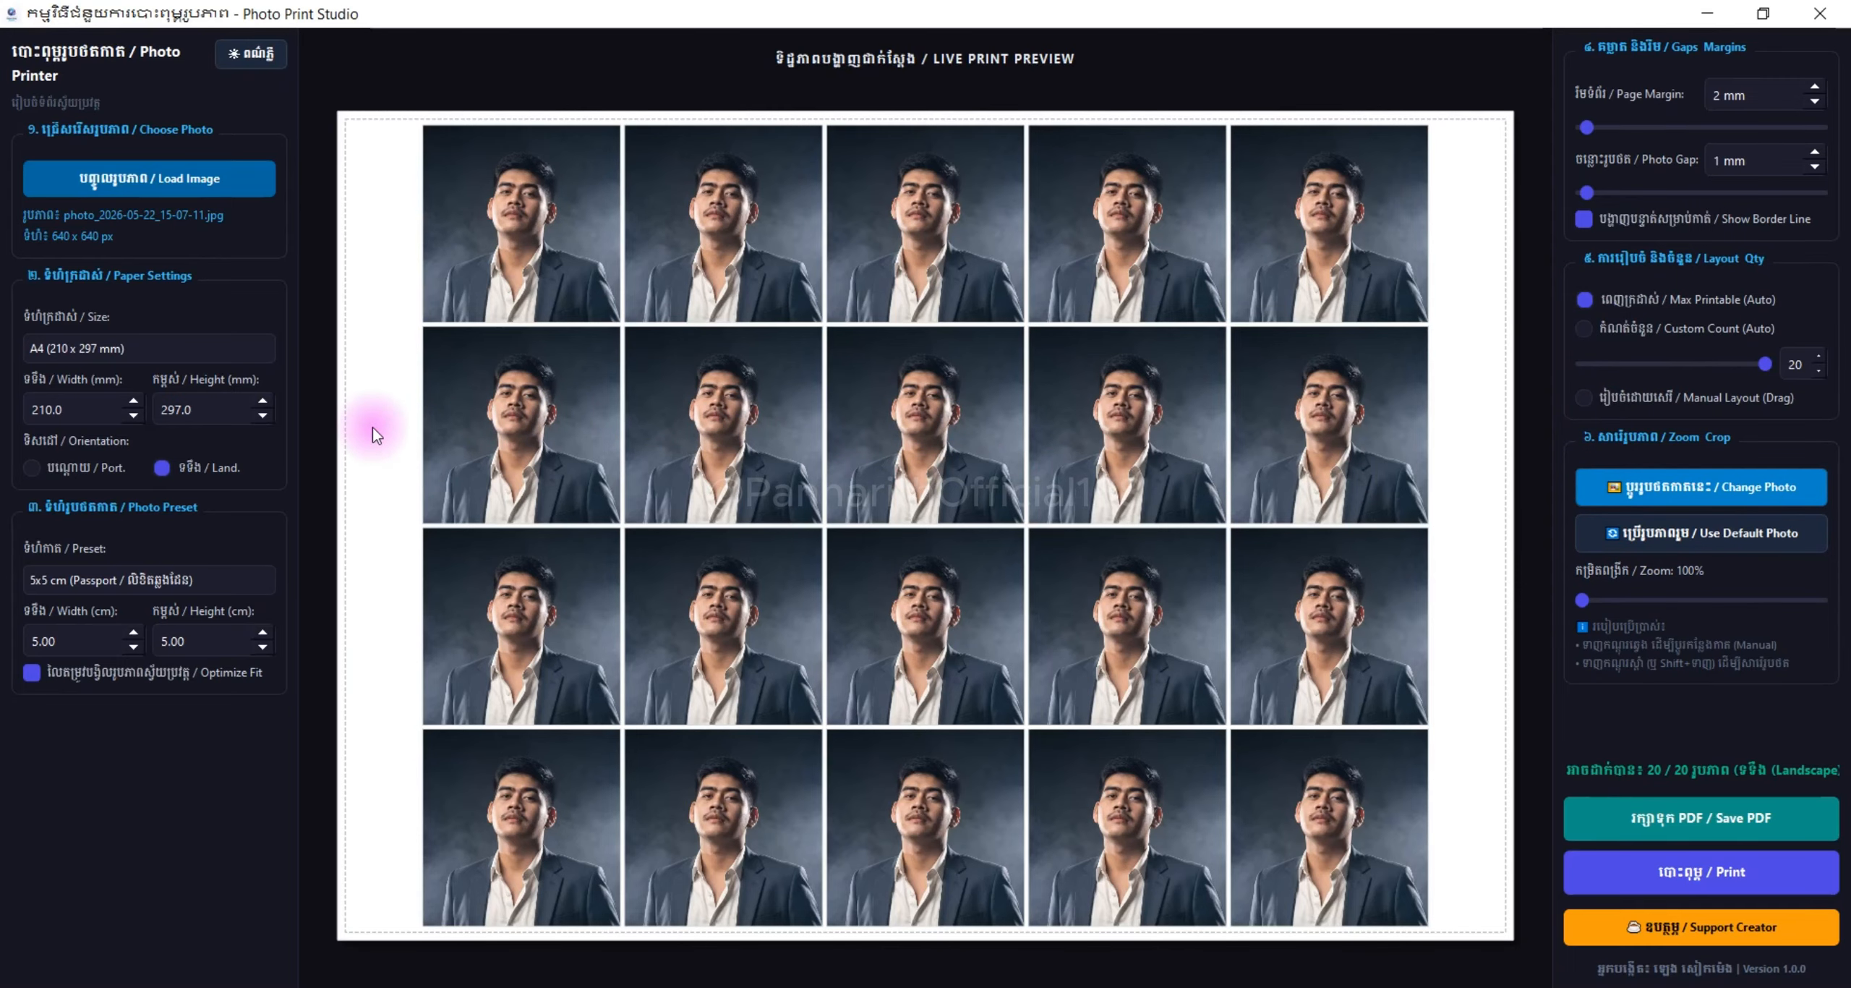
drag(375, 425, 1462, 416)
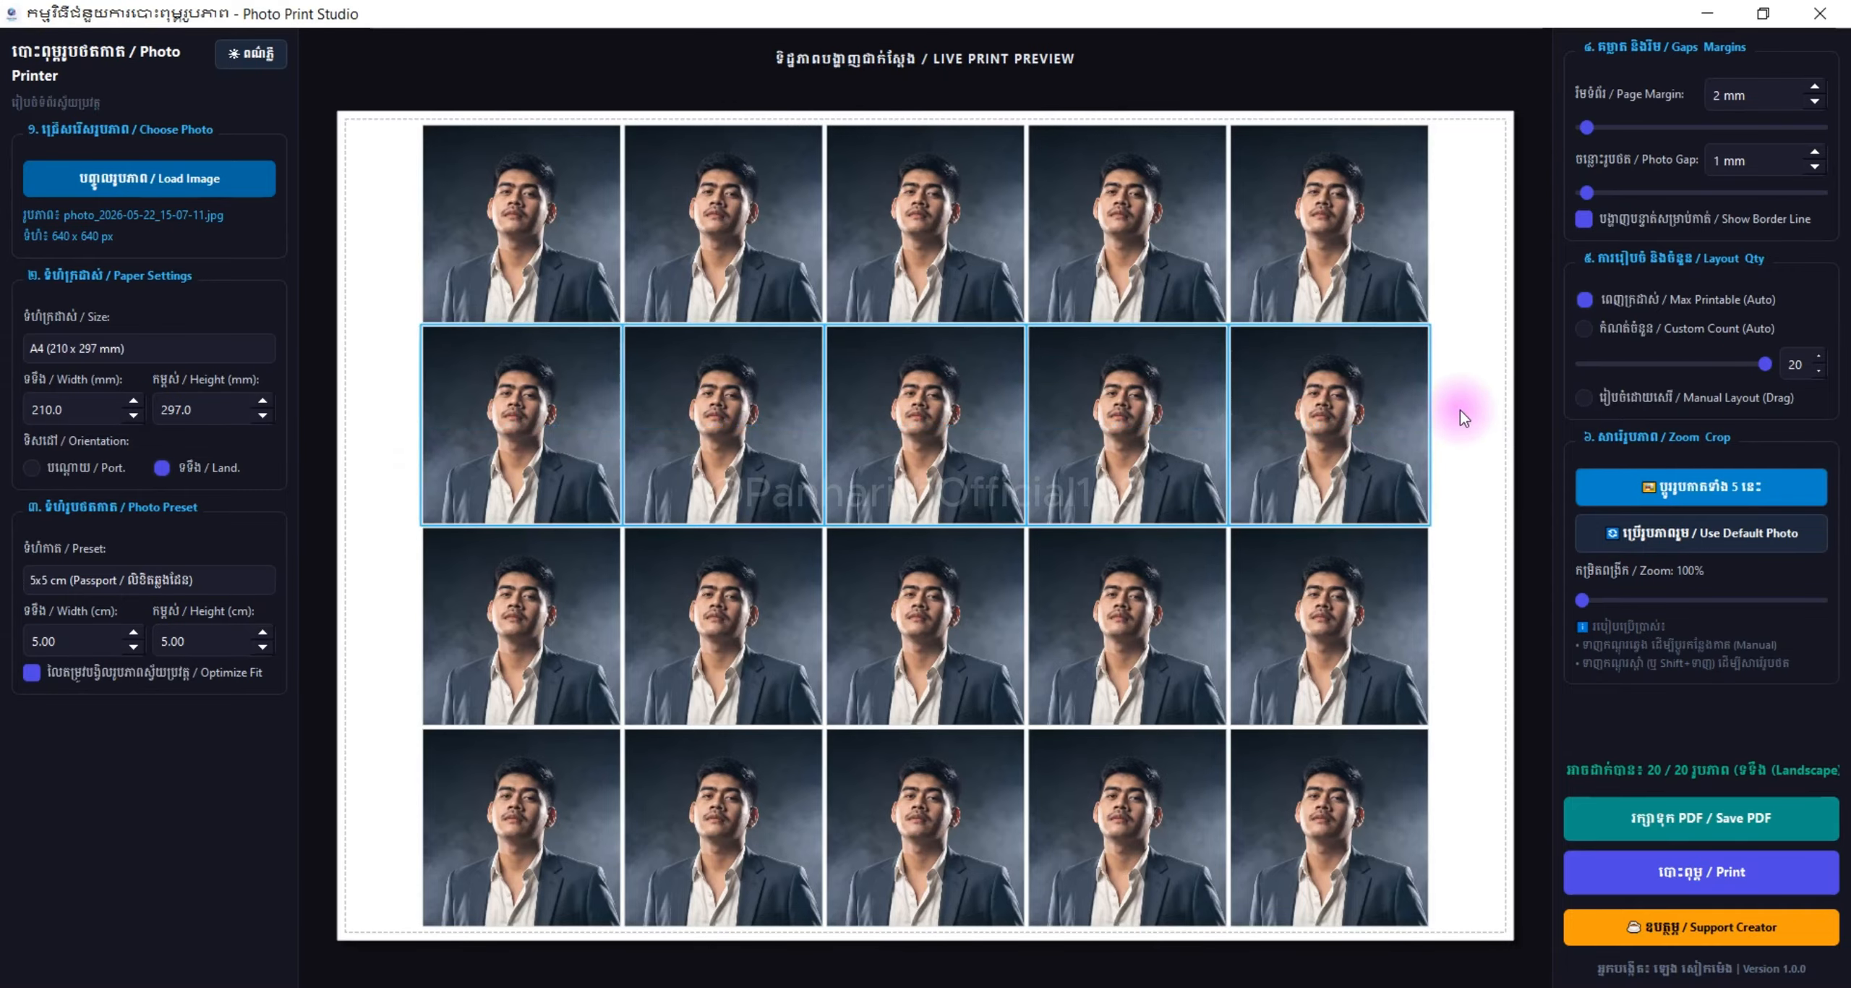
click(1119, 428)
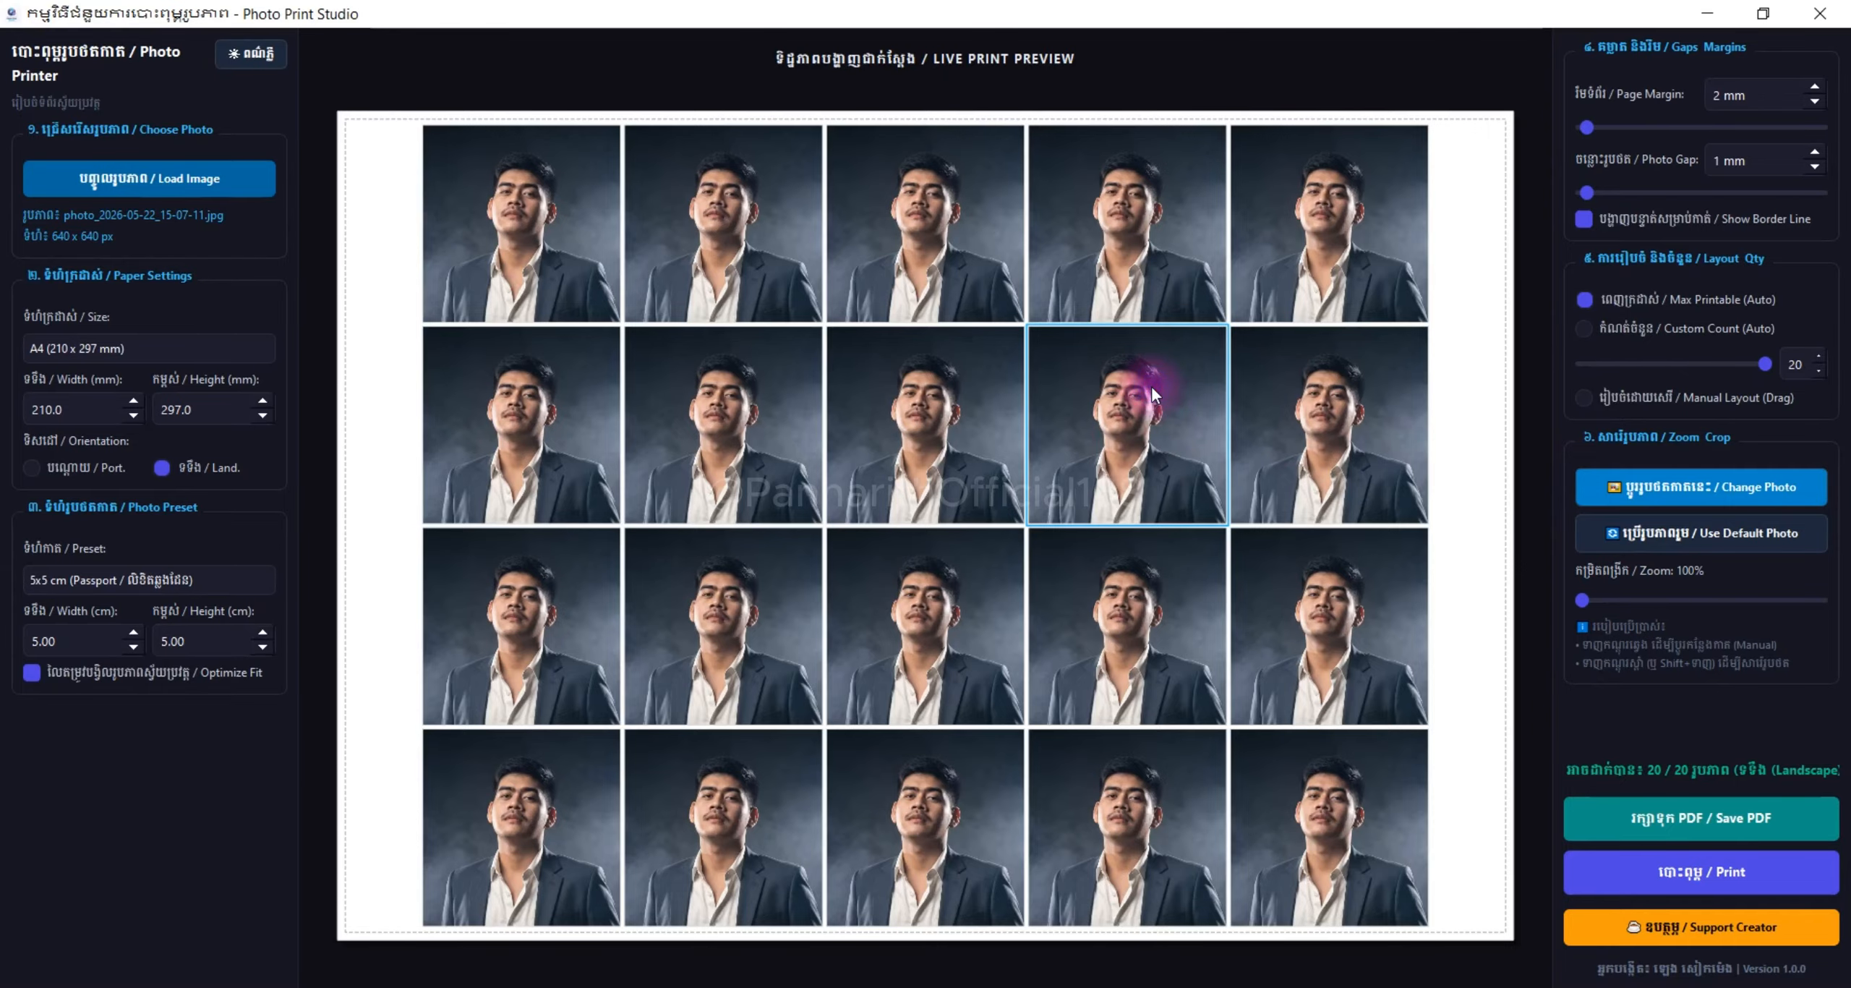
click(1656, 489)
scroll(565, 359, down, 3)
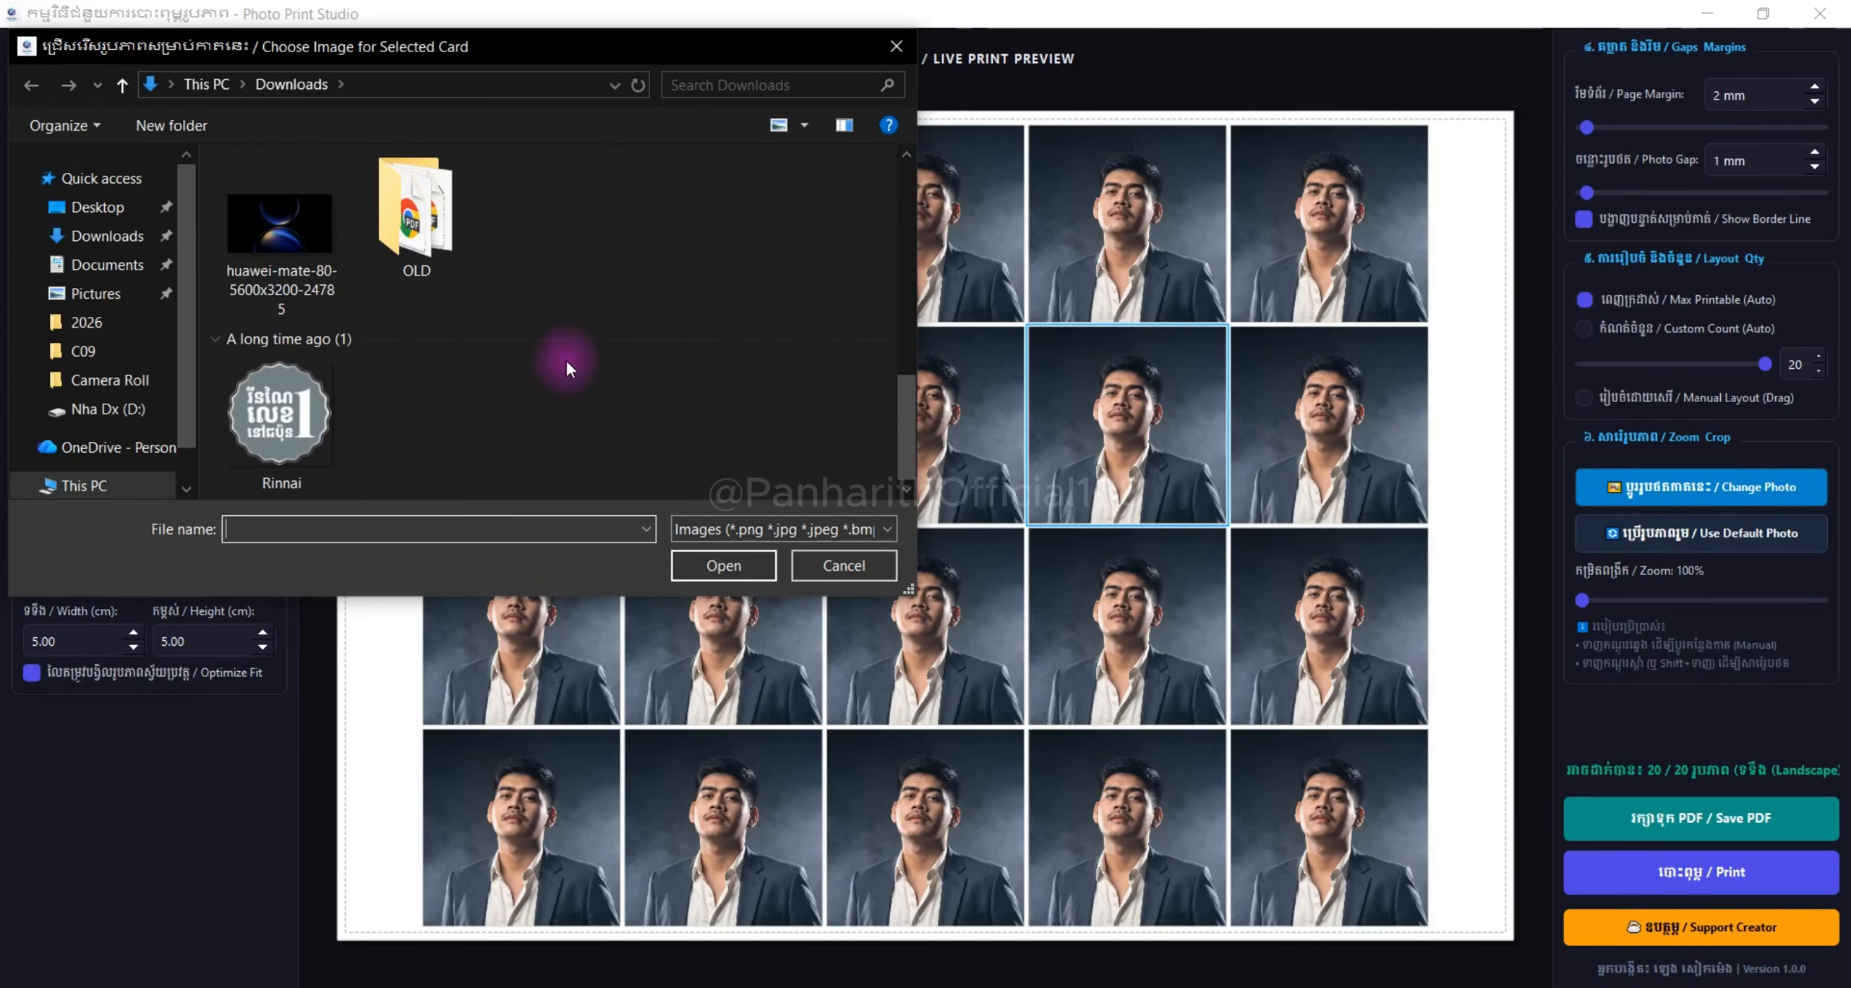
scroll(575, 350, up, 3)
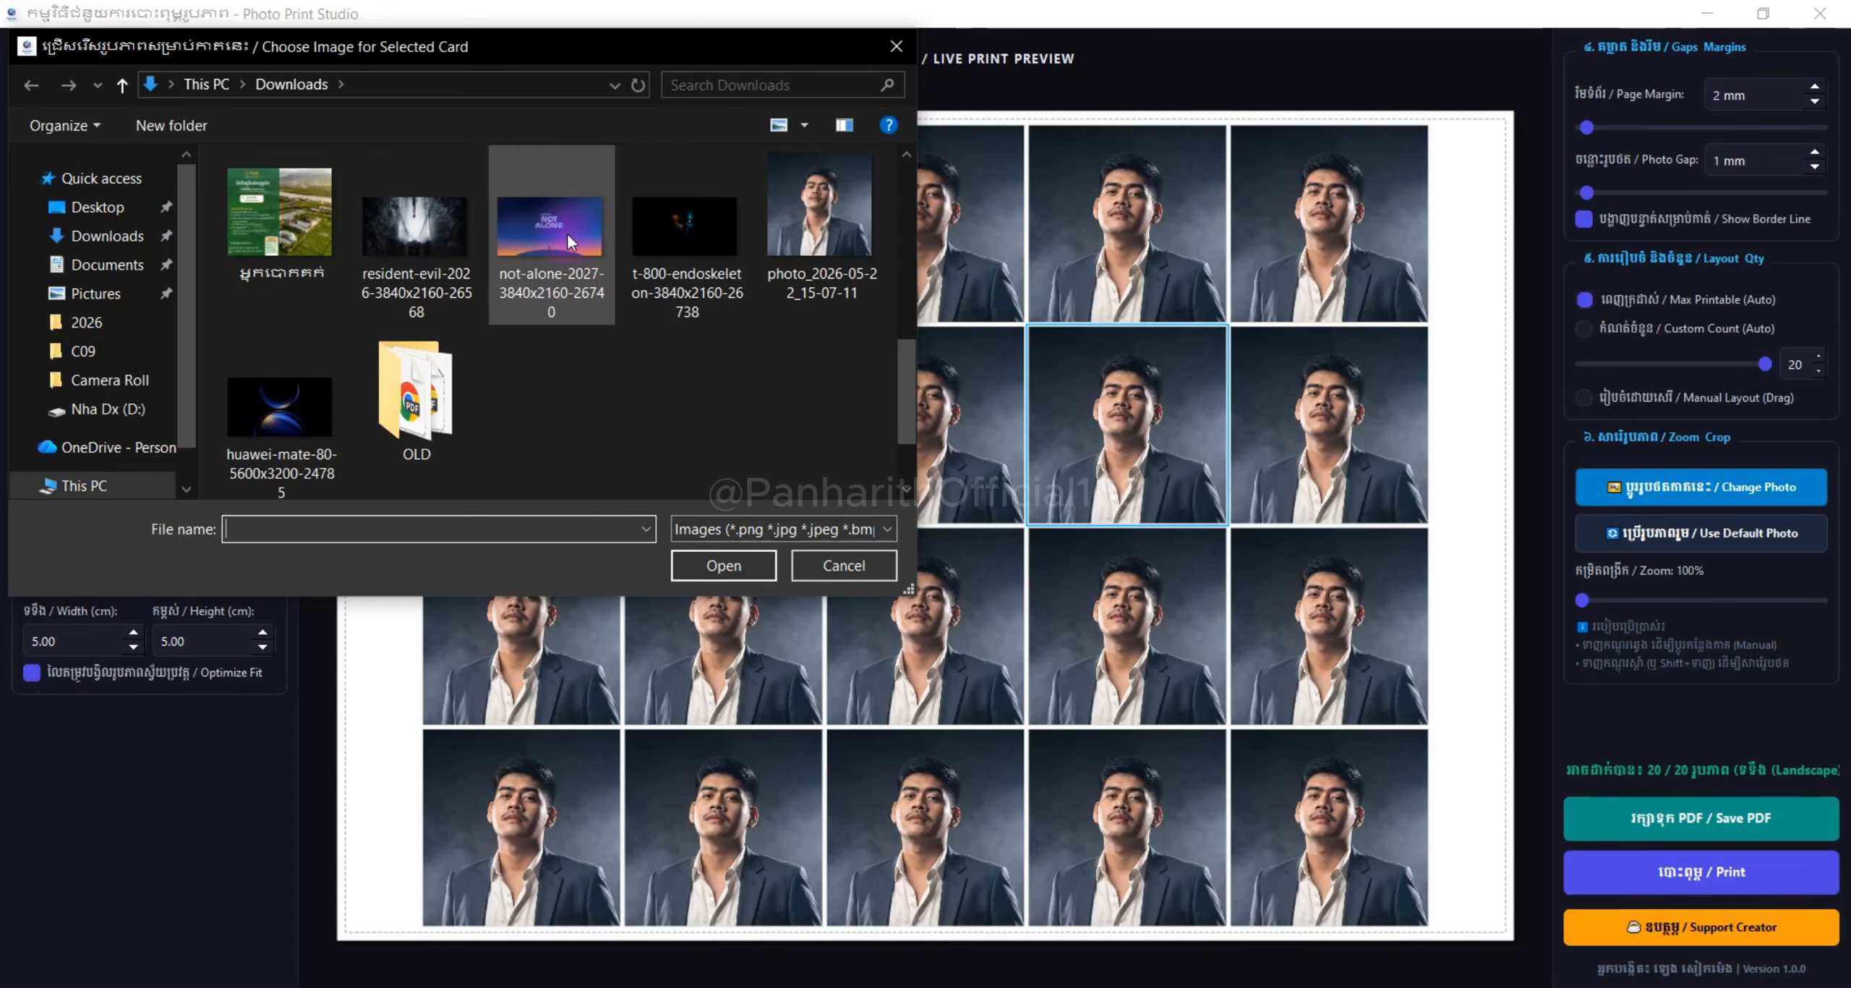
click(687, 226)
click(744, 551)
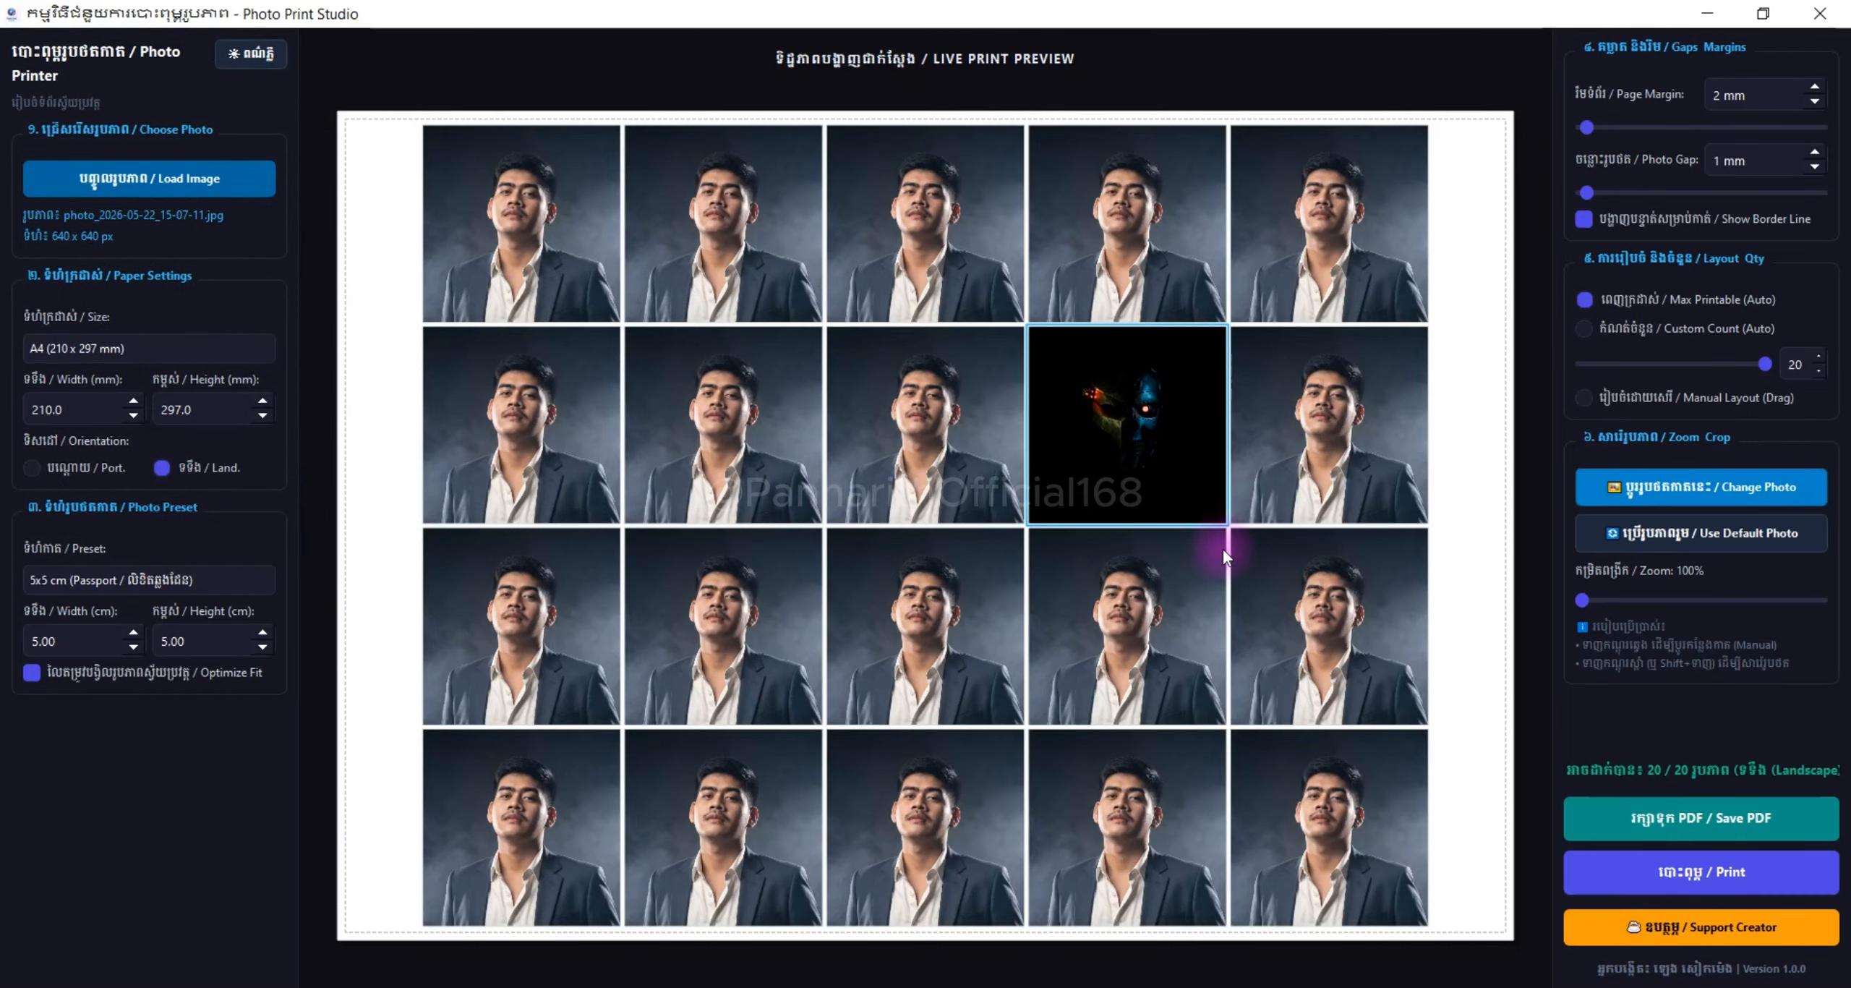
Replace all five photos in the bottom row with the Downloads image resident-evil-2026-3840x2160-26568
drag(409, 813, 1418, 788)
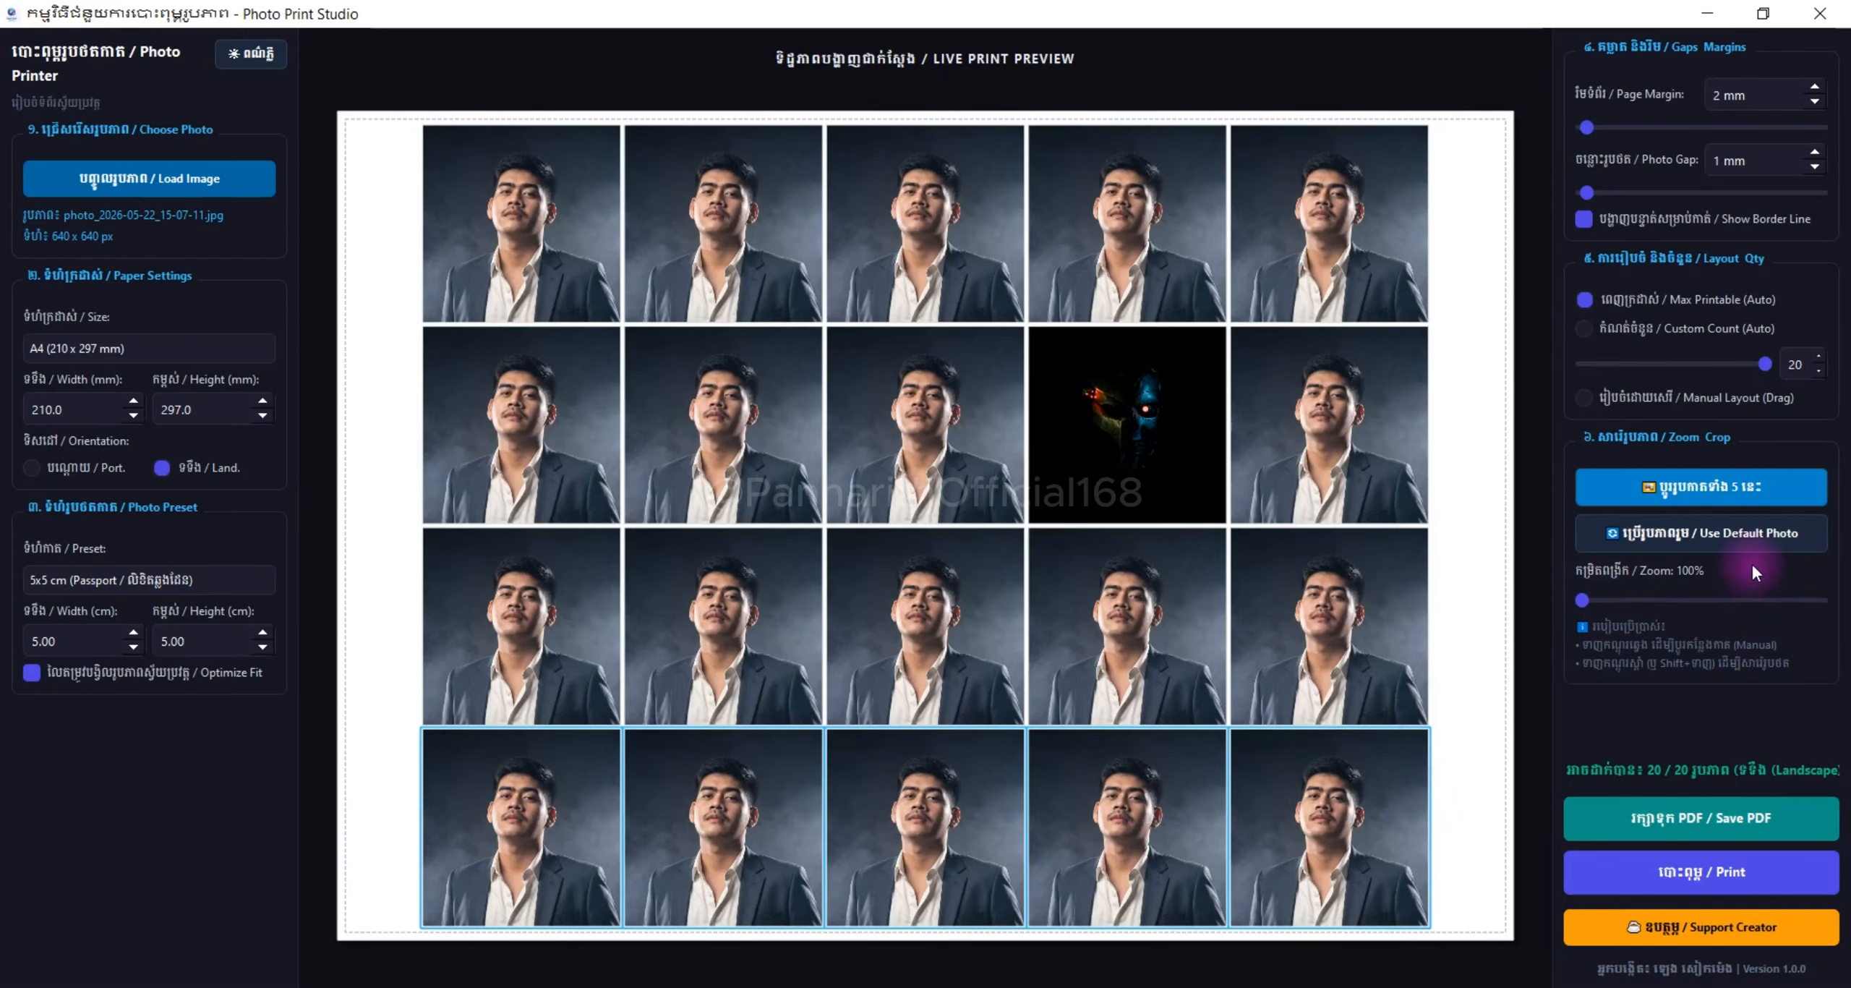
click(1699, 490)
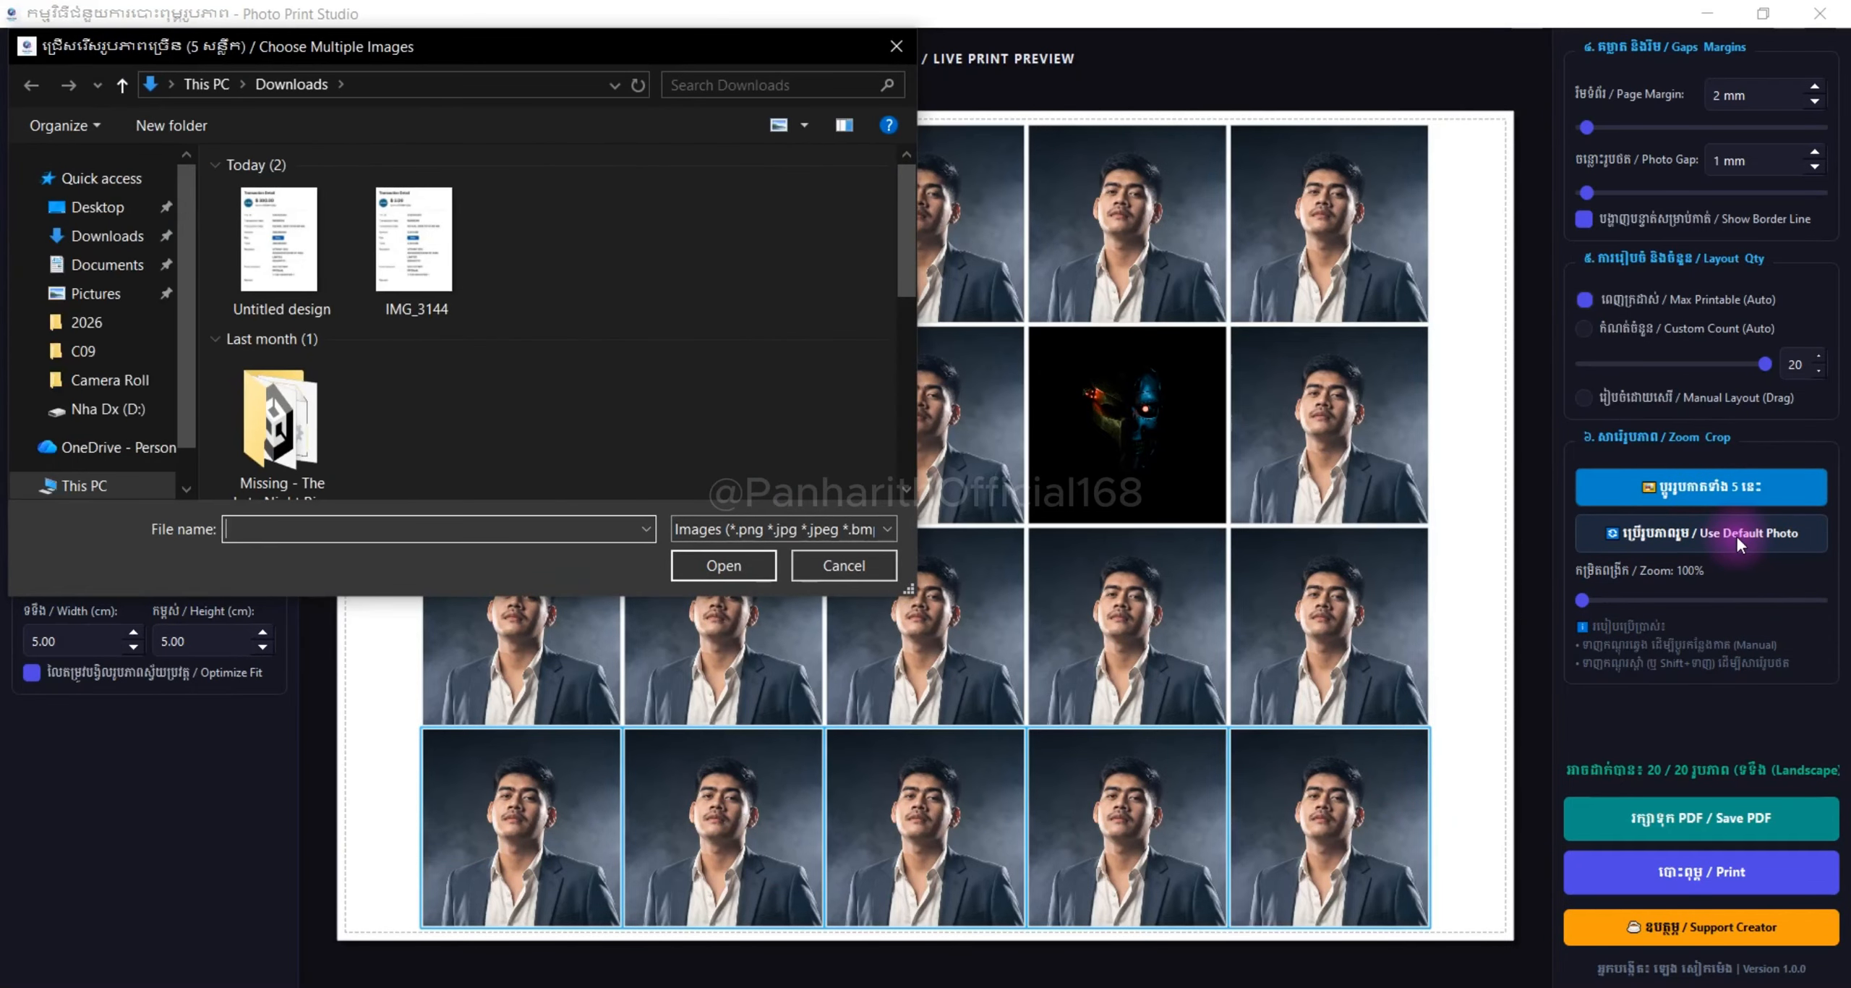
scroll(619, 341, down, 5)
click(423, 246)
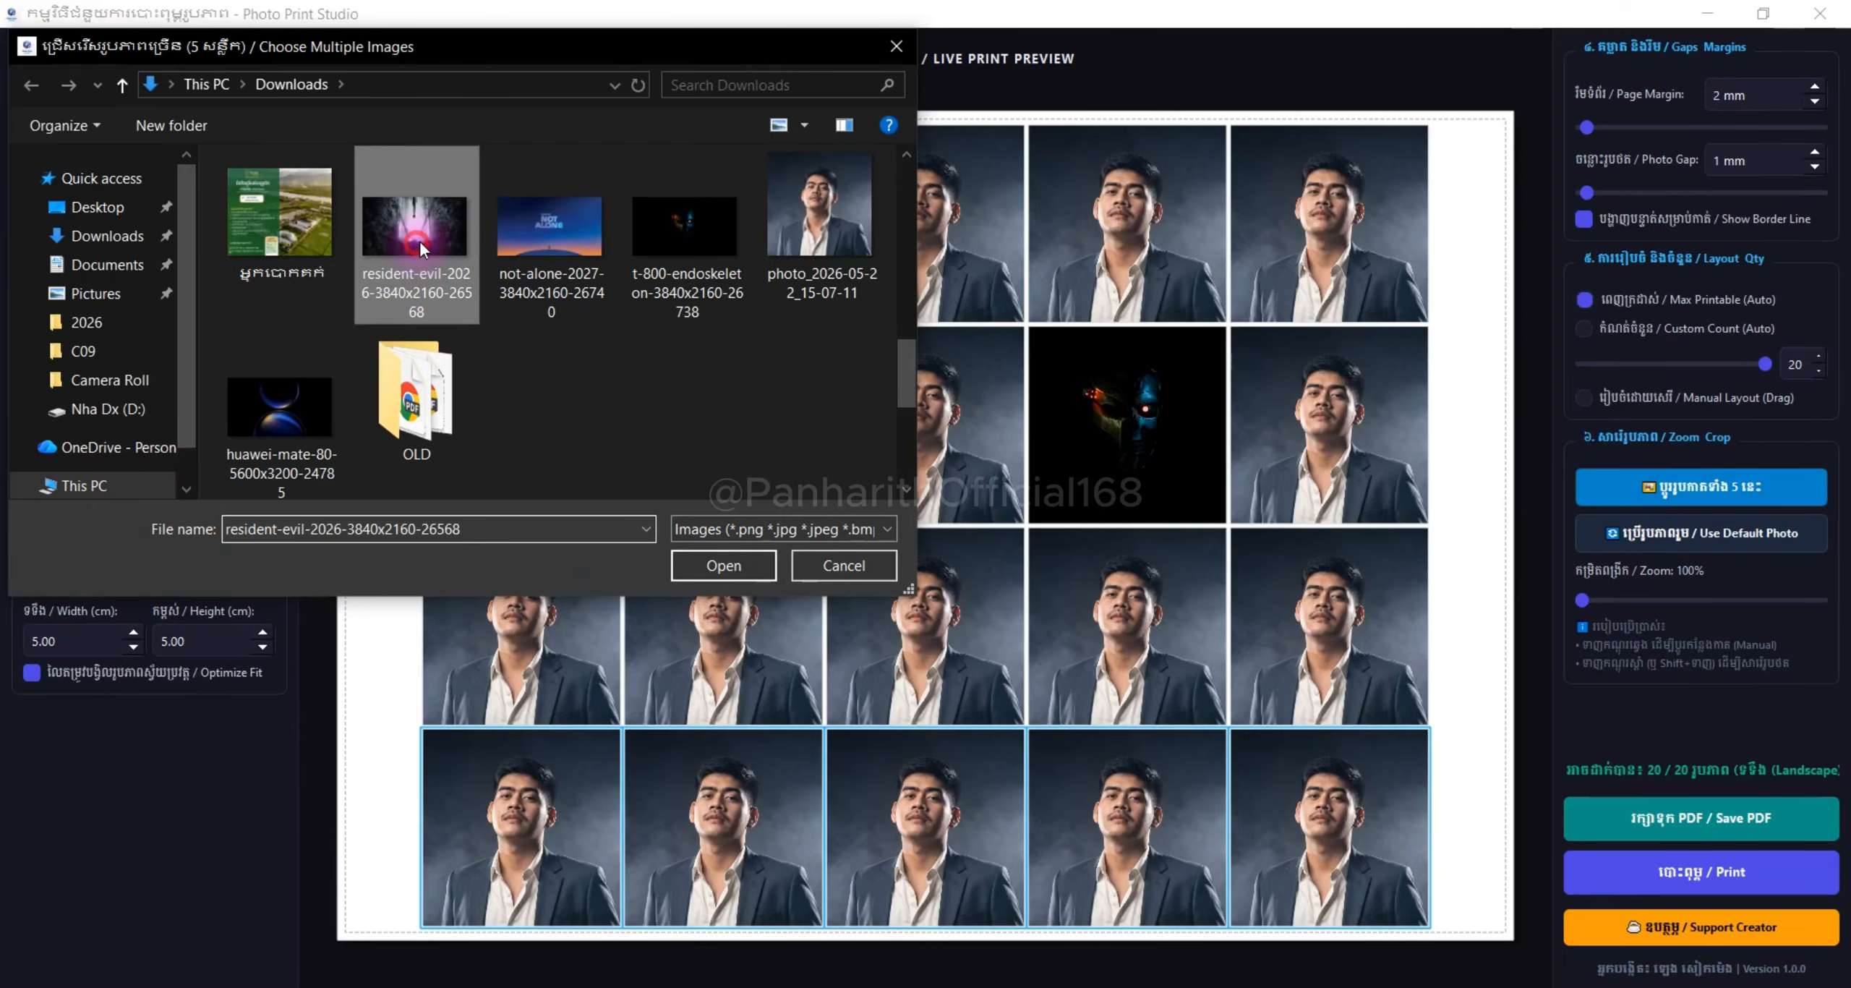
click(731, 564)
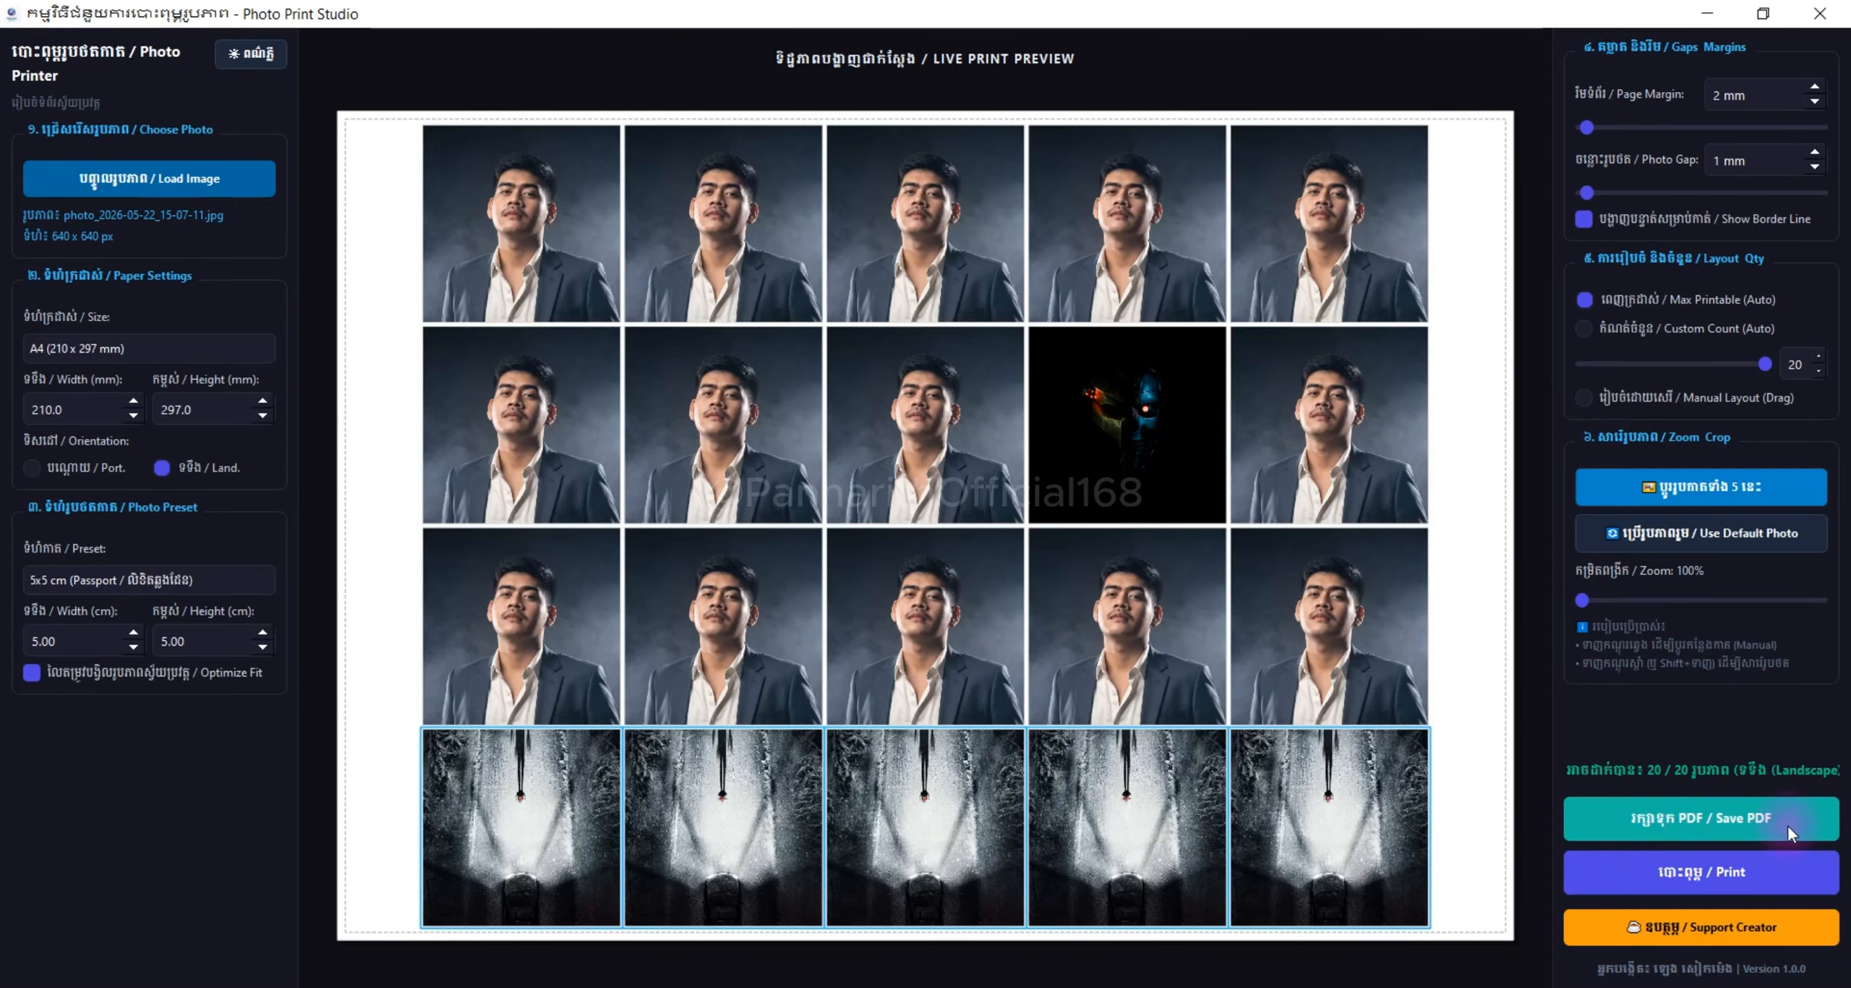
click(1746, 827)
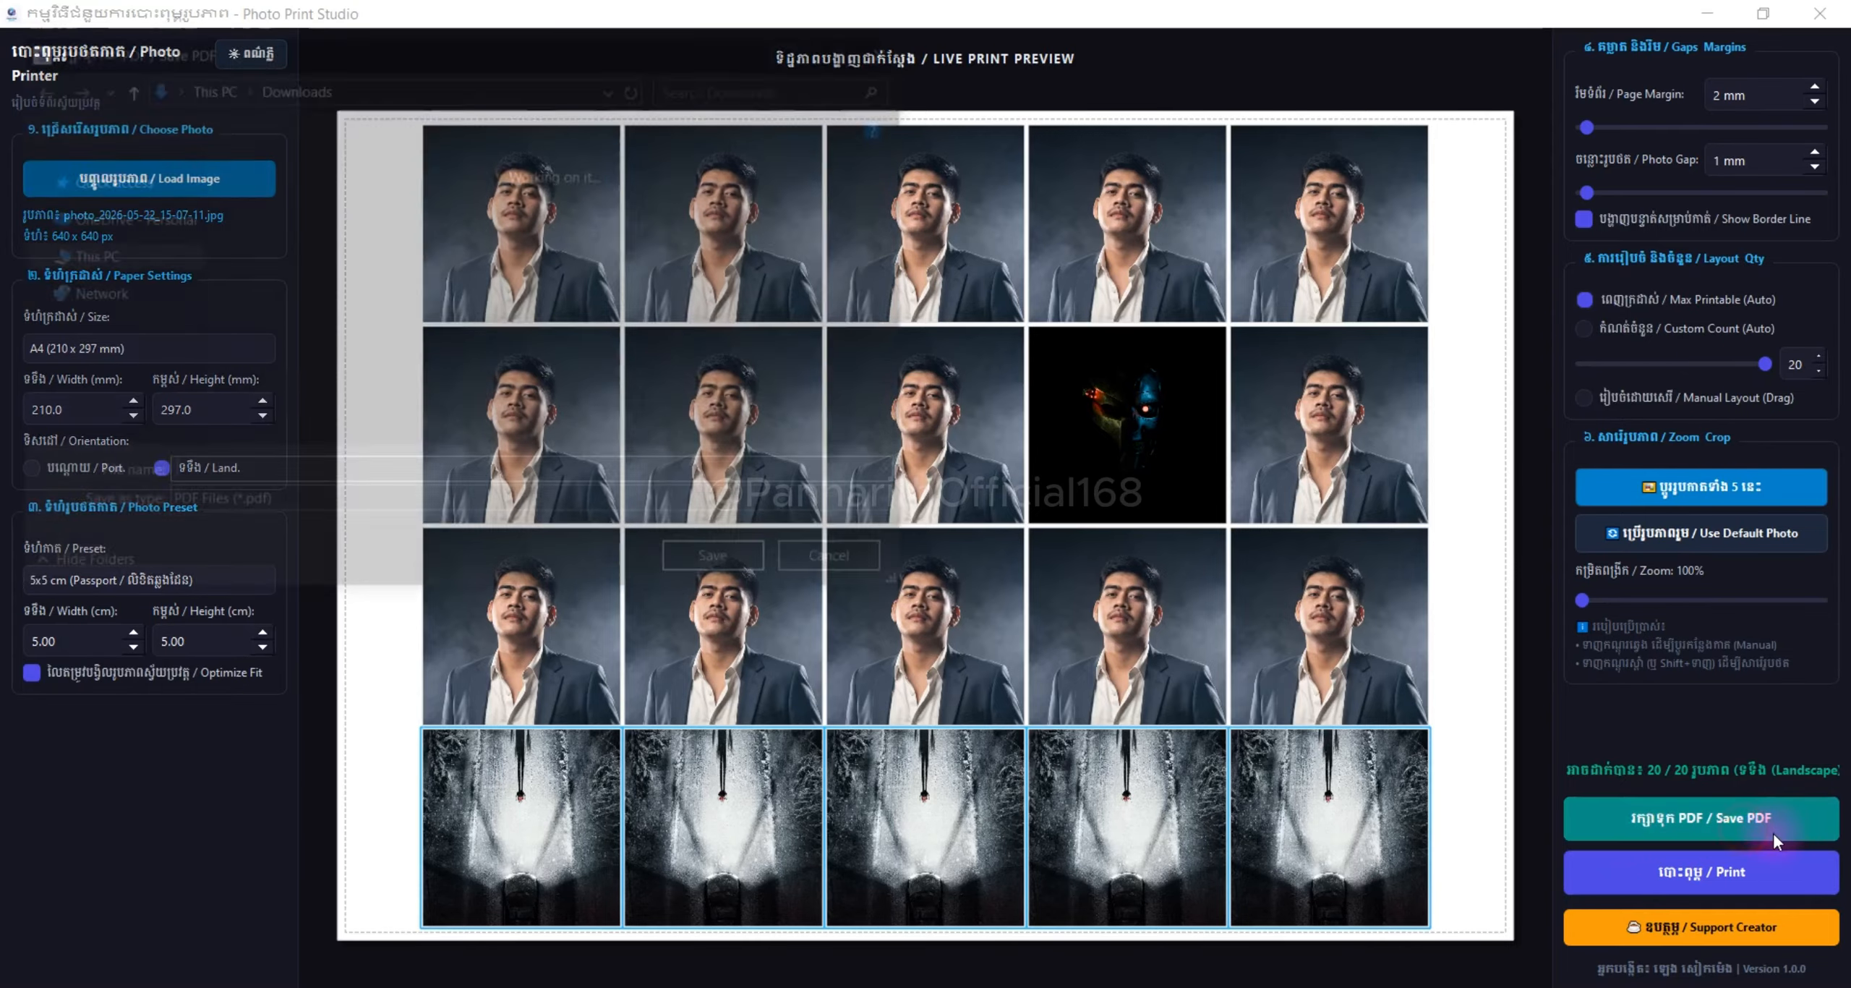
click(107, 159)
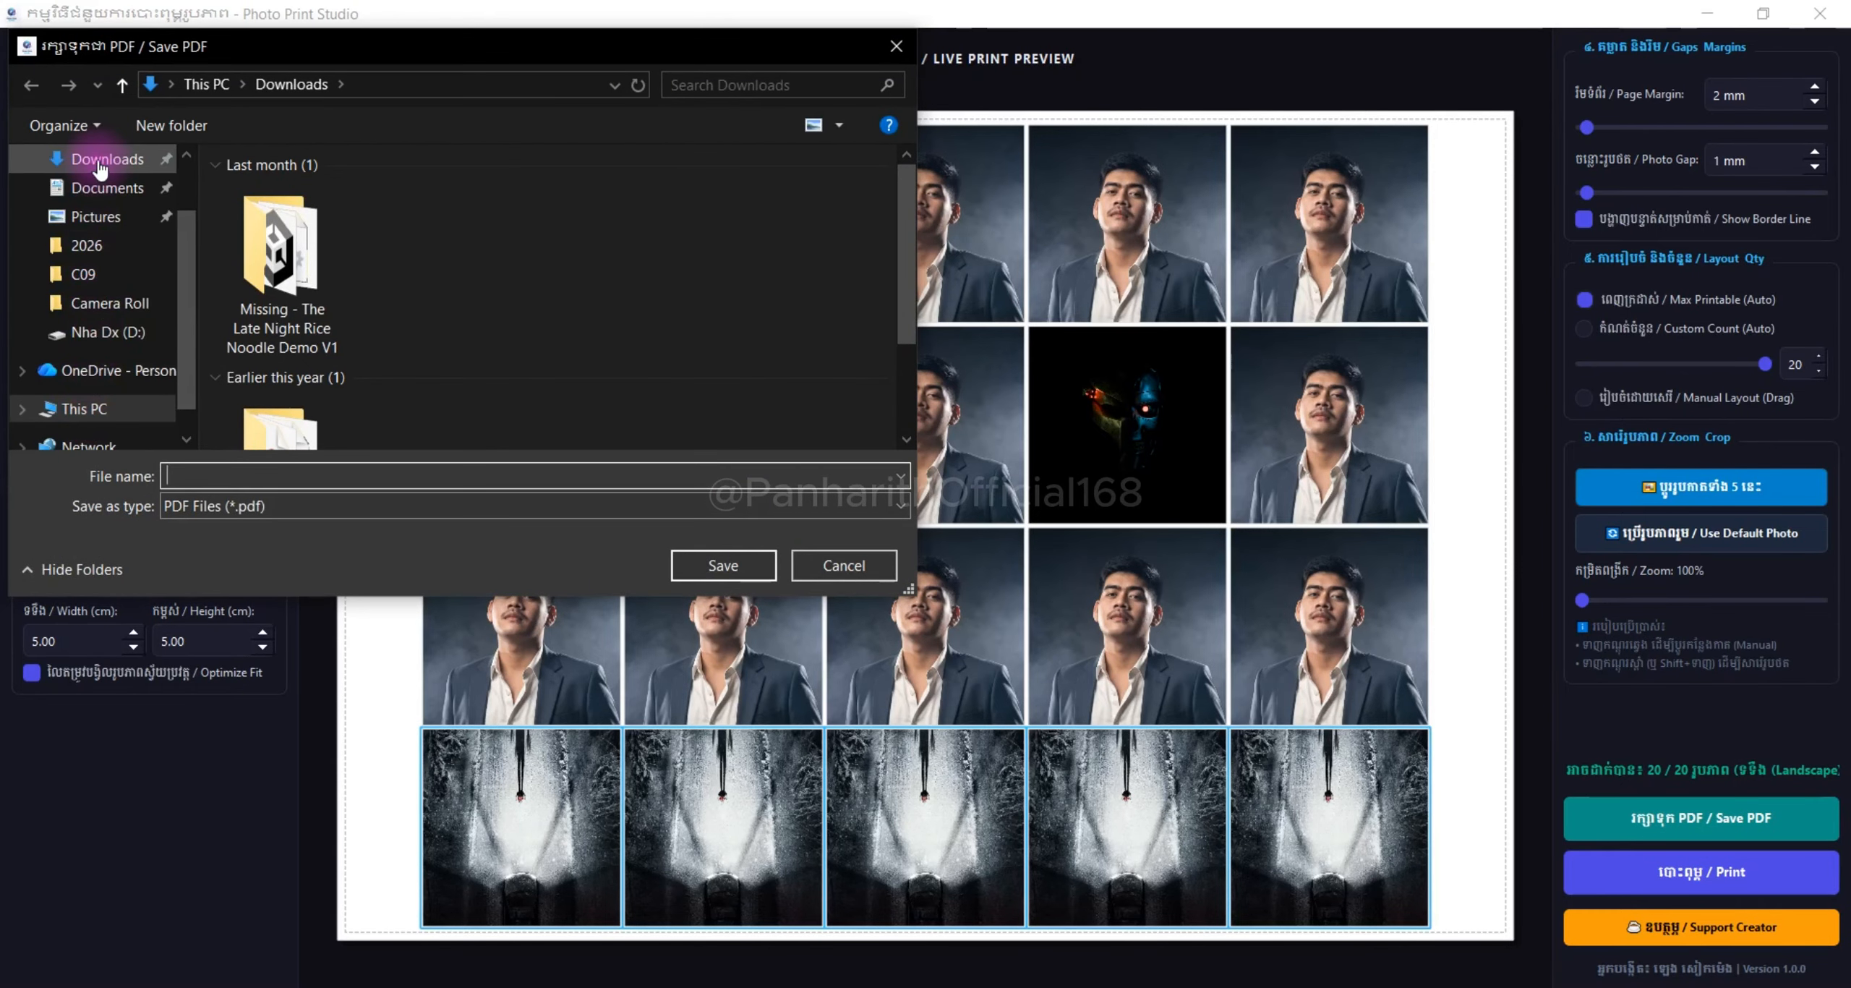
click(268, 475)
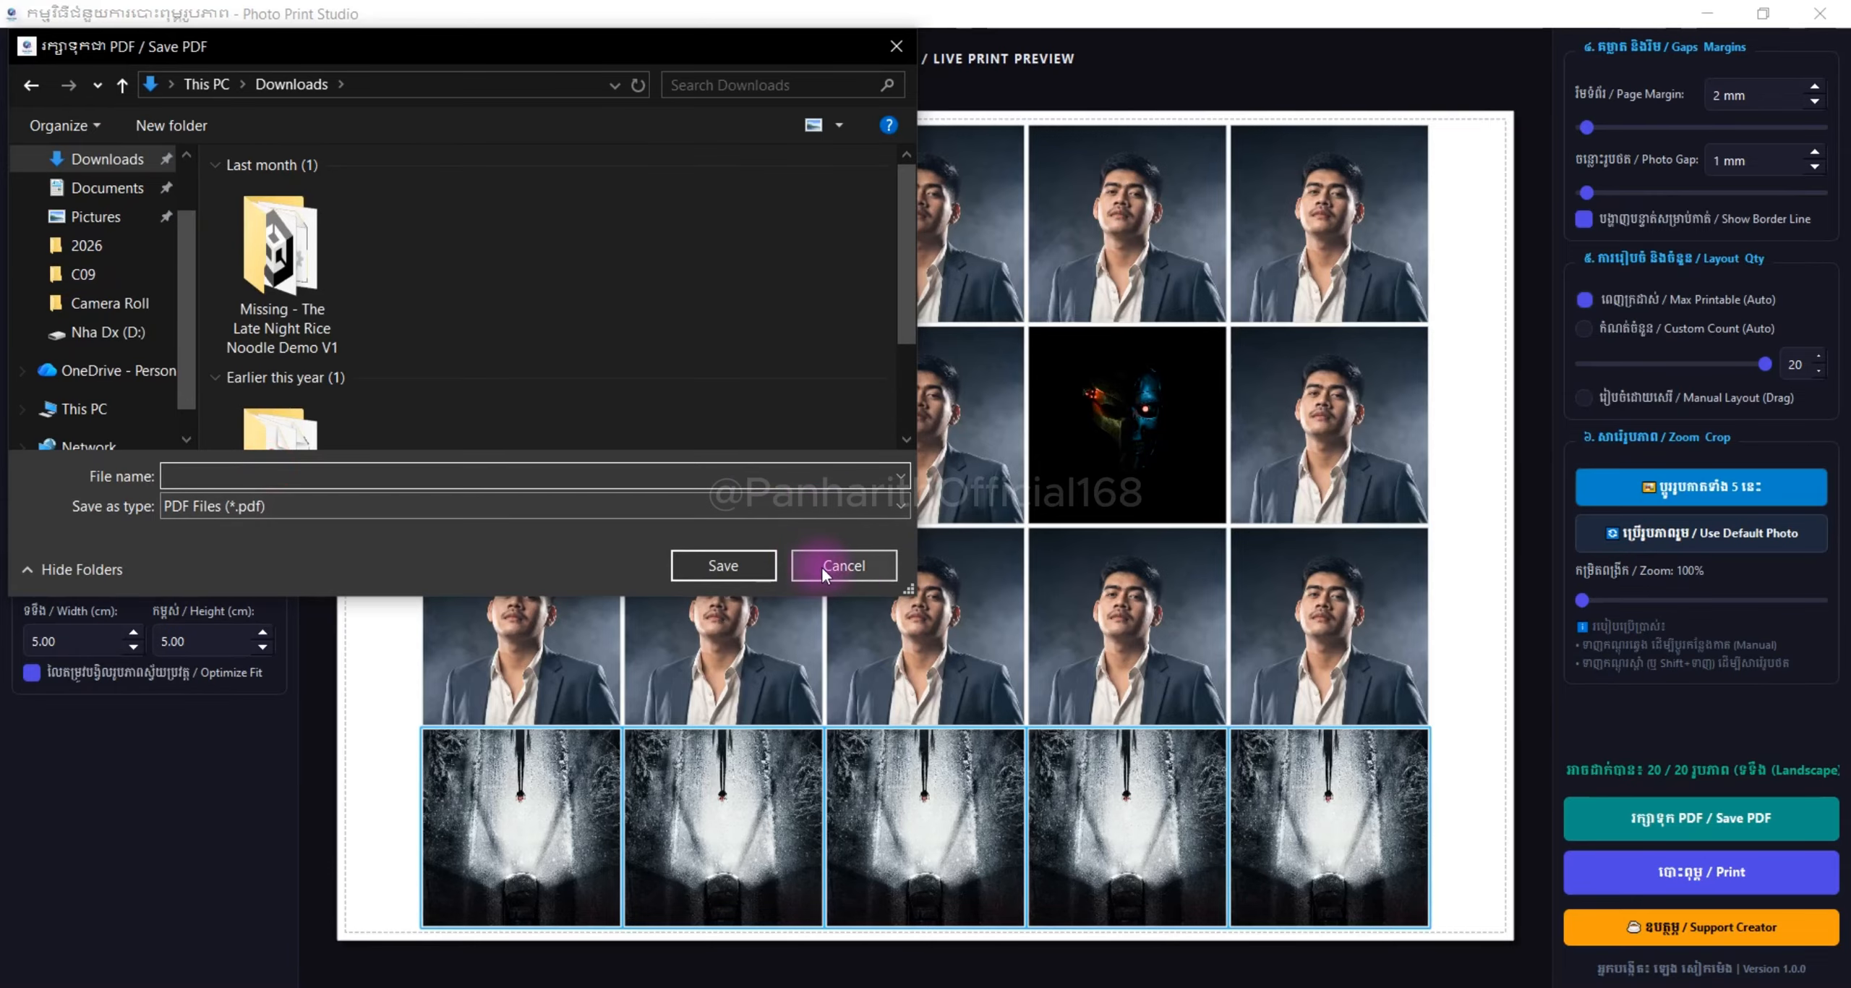
click(840, 569)
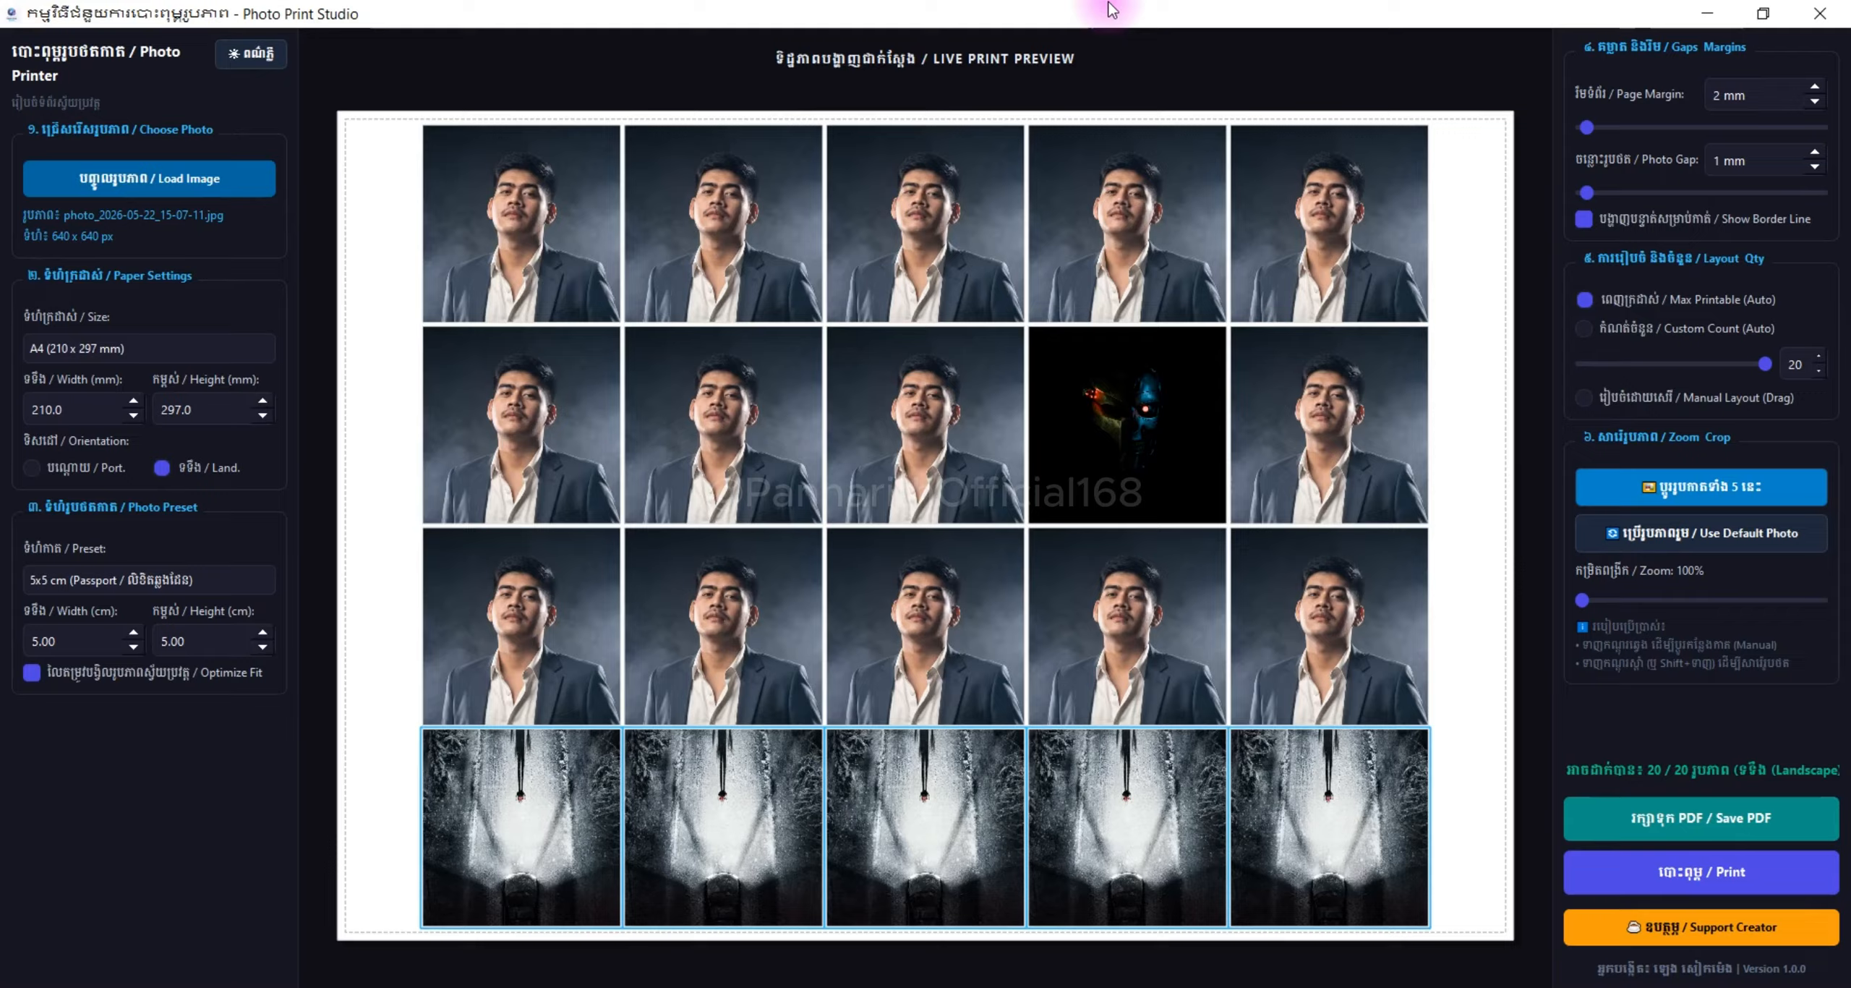
Minimize the Photo Print Studio window to bring up the YouTube channel page in the browser
click(1718, 21)
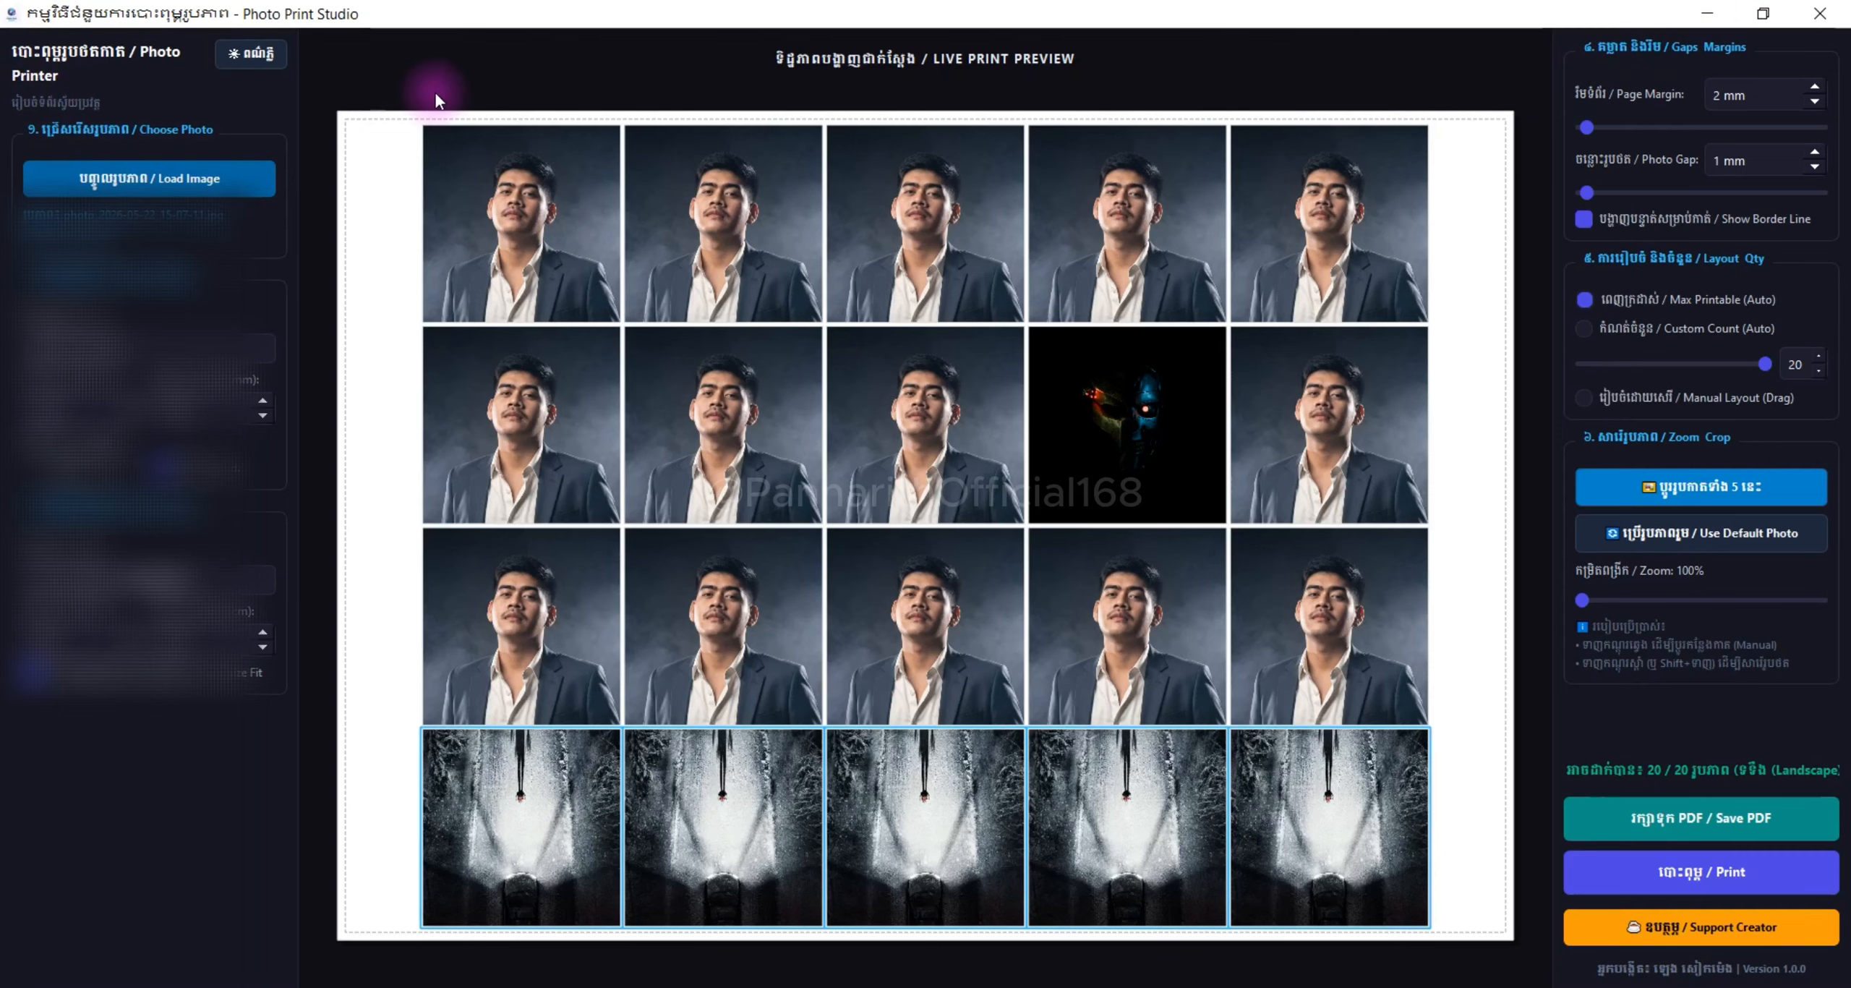
click(1708, 13)
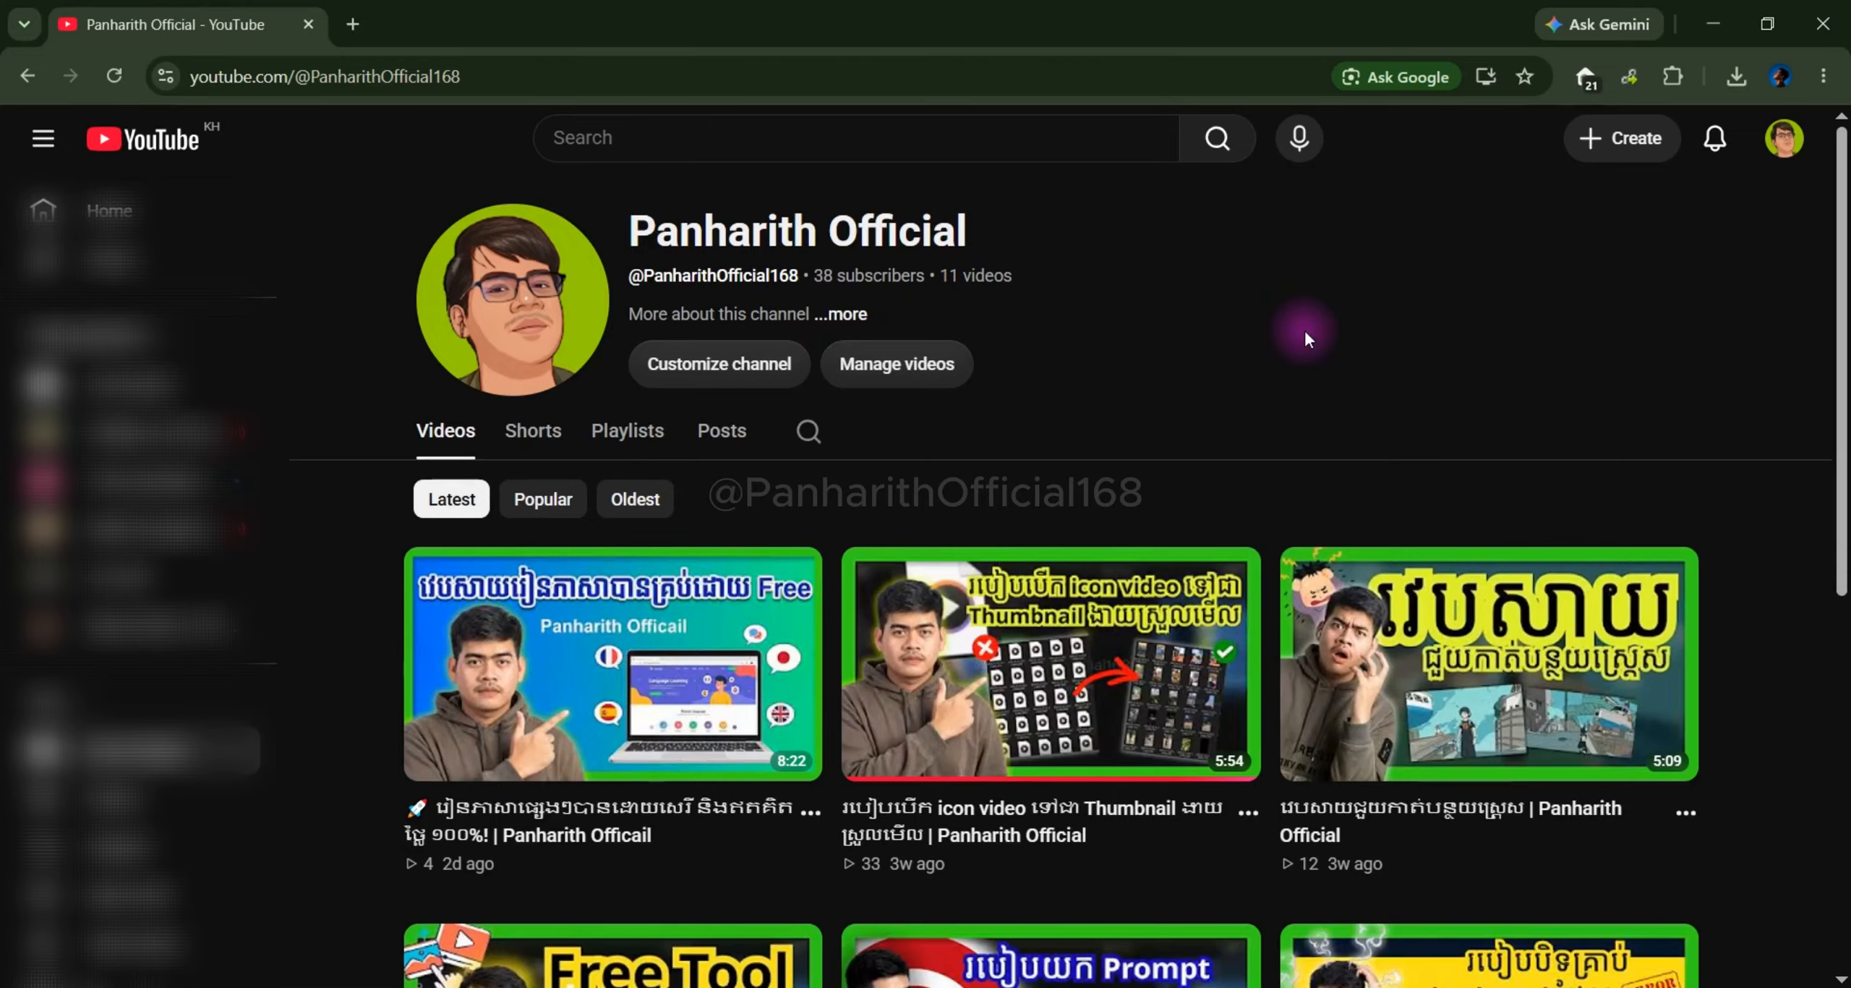